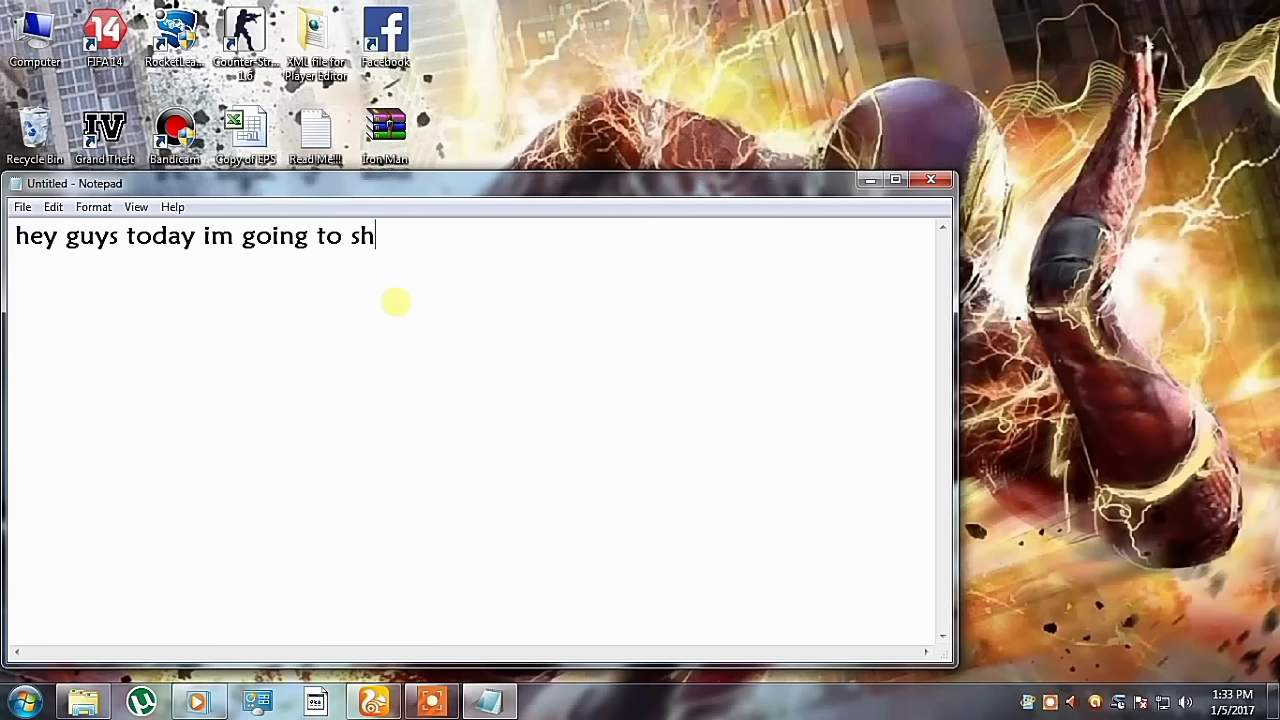
# Step: Complete the Notepad message so it reads "hey guys today im going to show u how to install iron man mod in gtasan"
pyautogui.write('shoe')
pyautogui.press('BackSpace')
pyautogui.write('w u how to install ir')
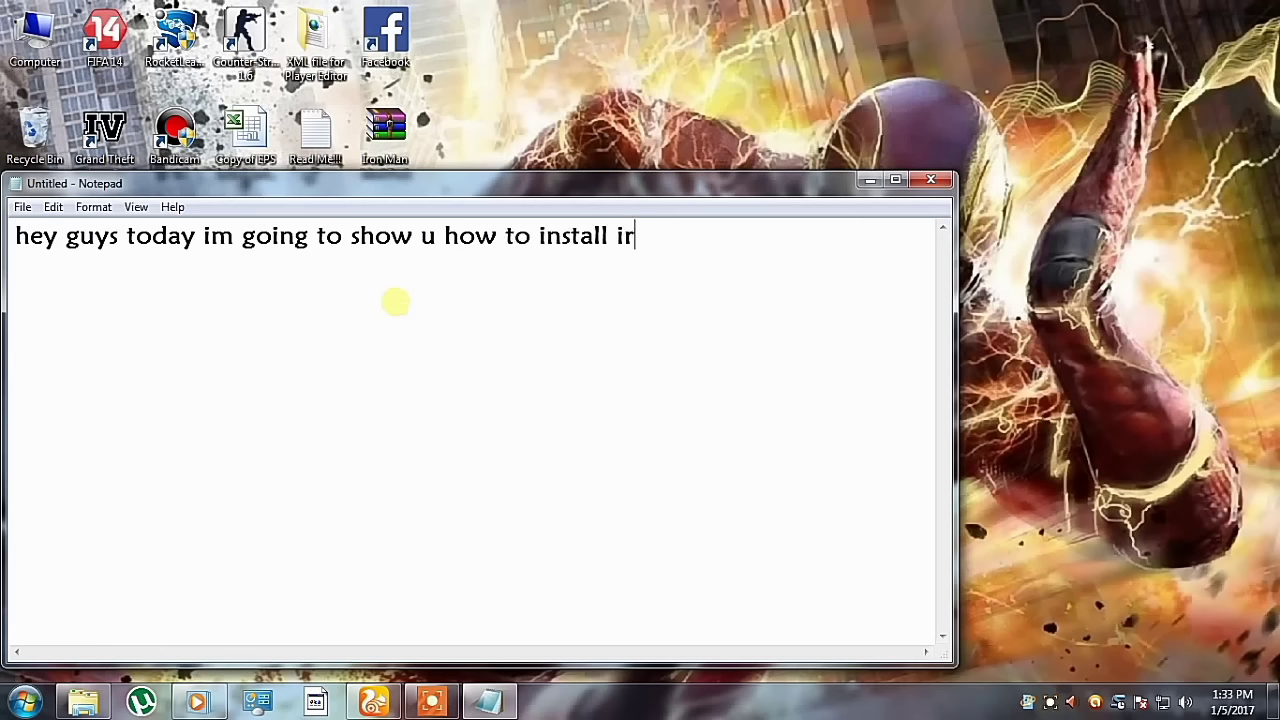
pyautogui.write('n man mi')
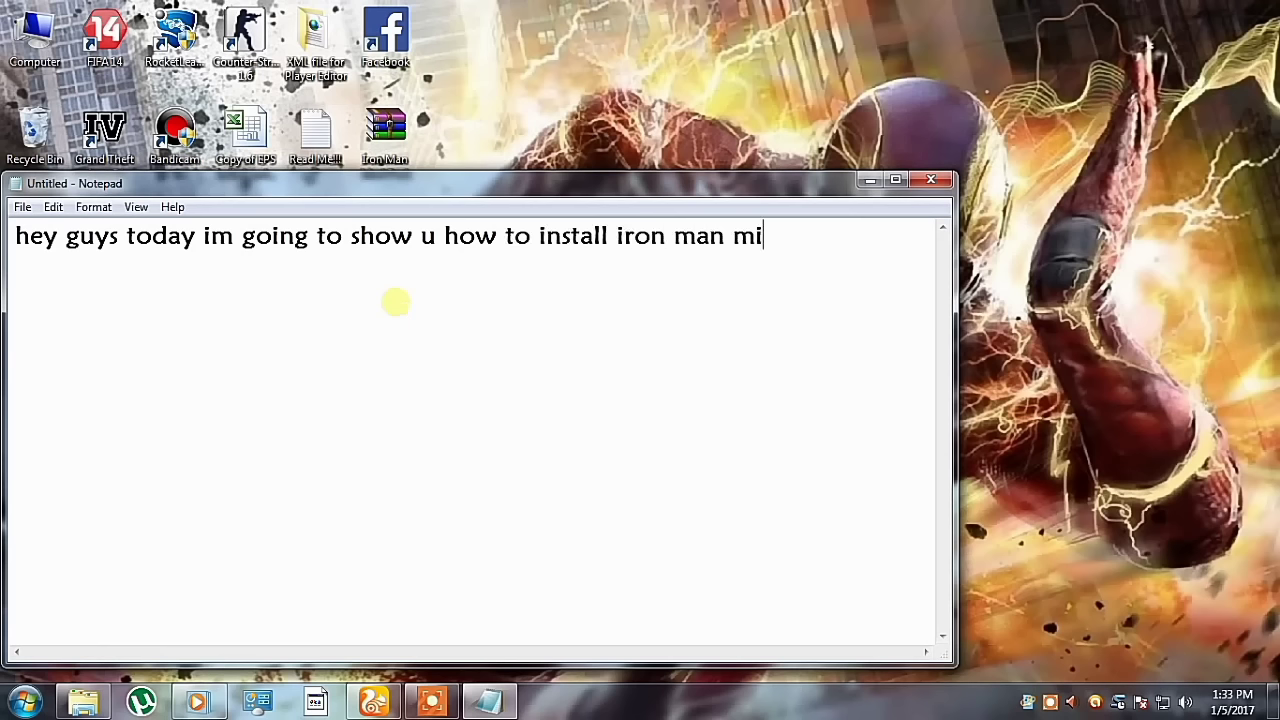
pyautogui.press('BackSpace')
pyautogui.press('BackSpace')
pyautogui.write('od in gtasan')
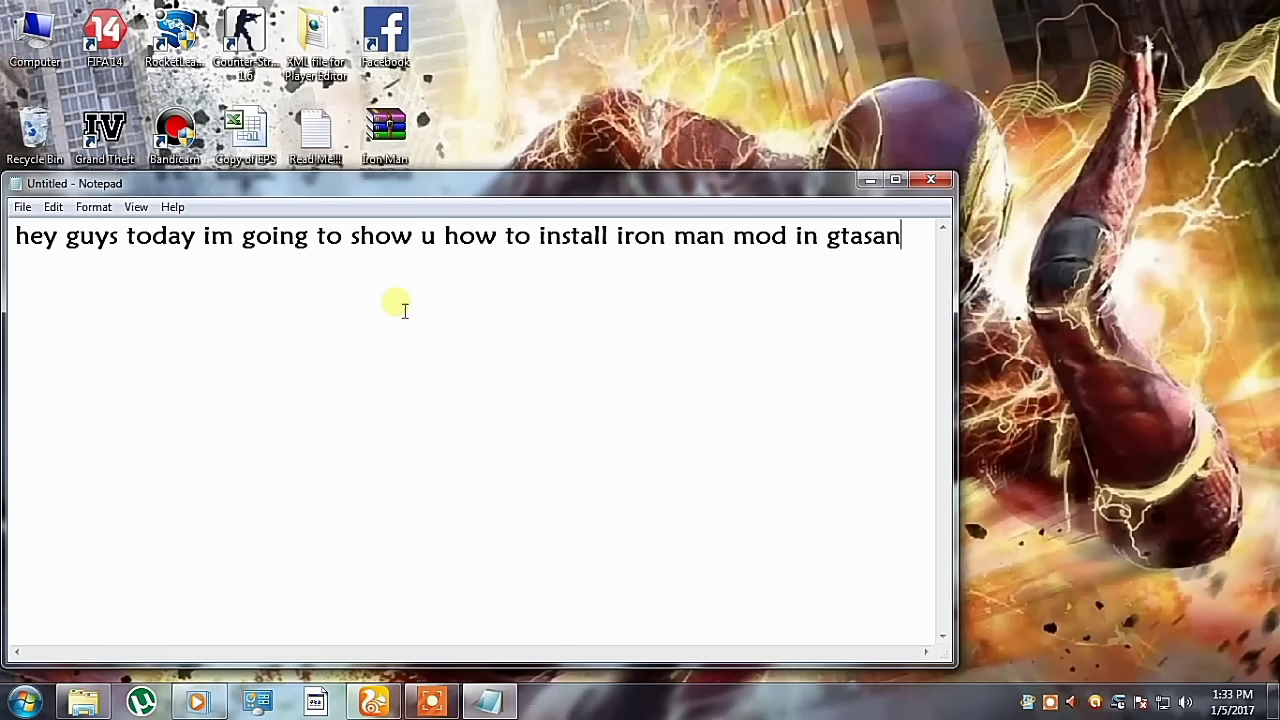
# Step: Replace the whole Notepad message with "u need cleo 4"
pyautogui.hotkey('ctrl', 'a')
pyautogui.press('BackSpace')
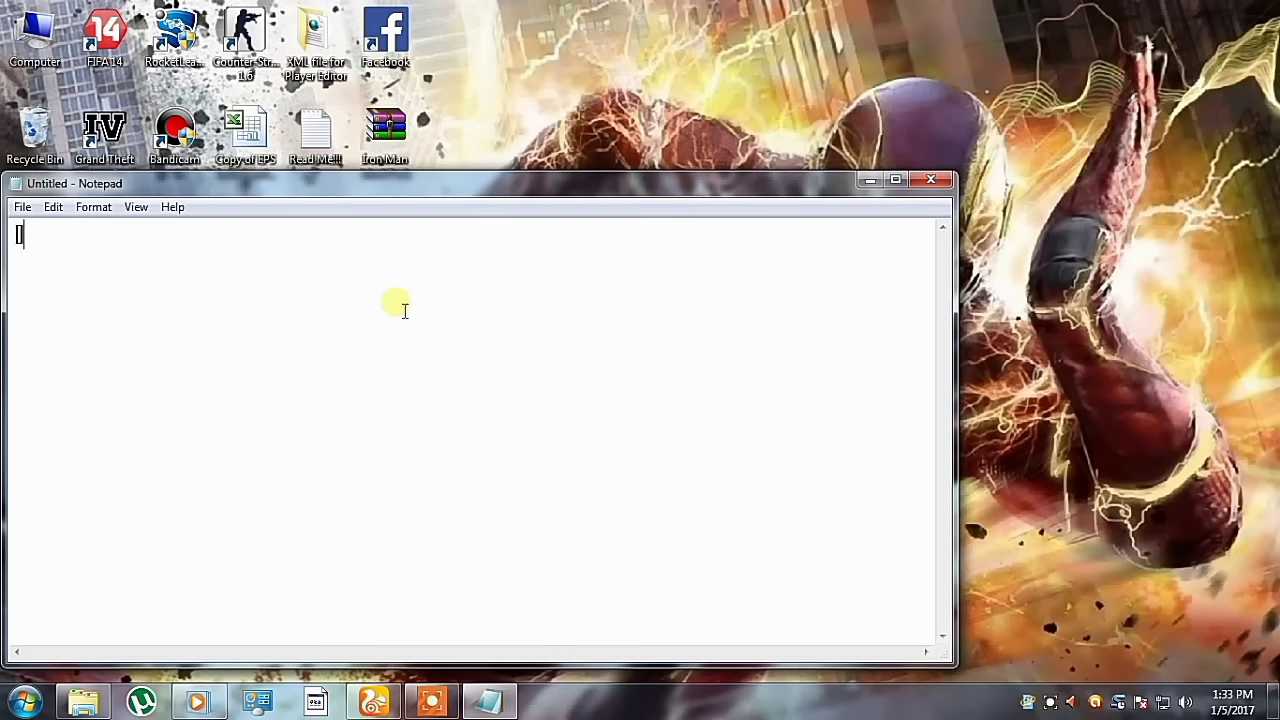
pyautogui.write('u need cleo 4')
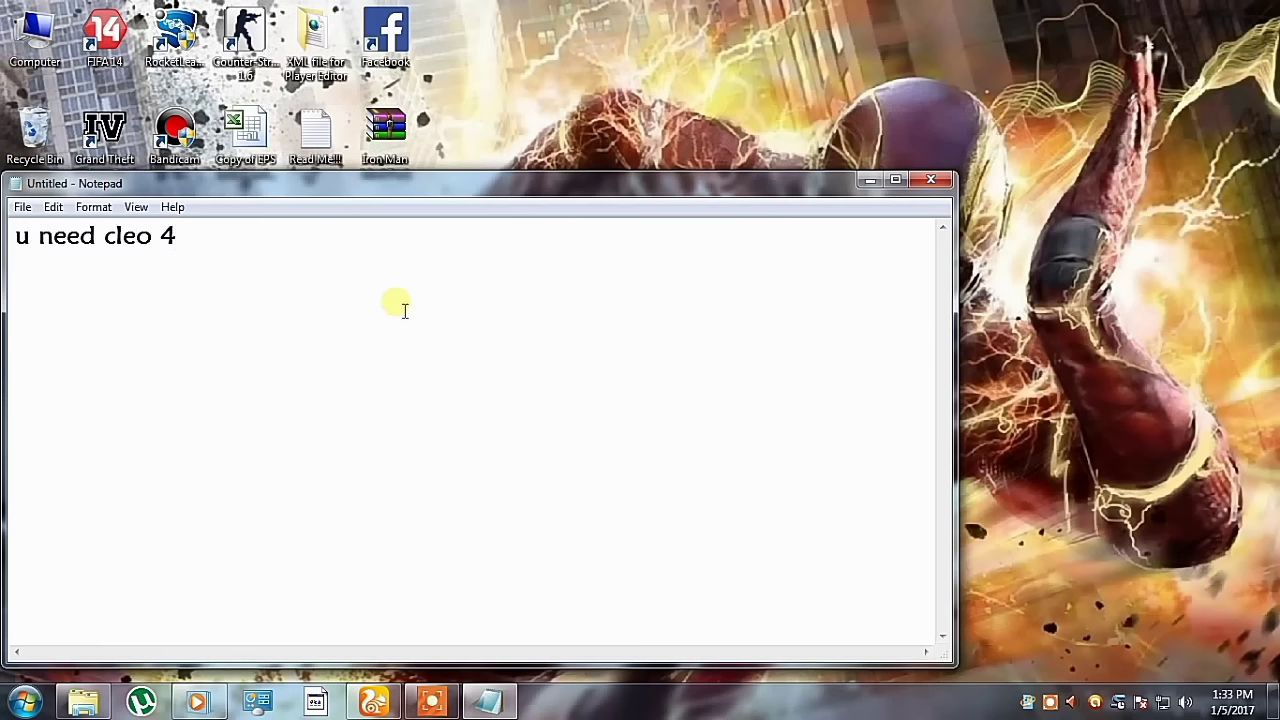
# Step: Replace the whole Notepad message with "first install cleo"
pyautogui.hotkey('ctrl', 'a')
pyautogui.press('BackSpace')
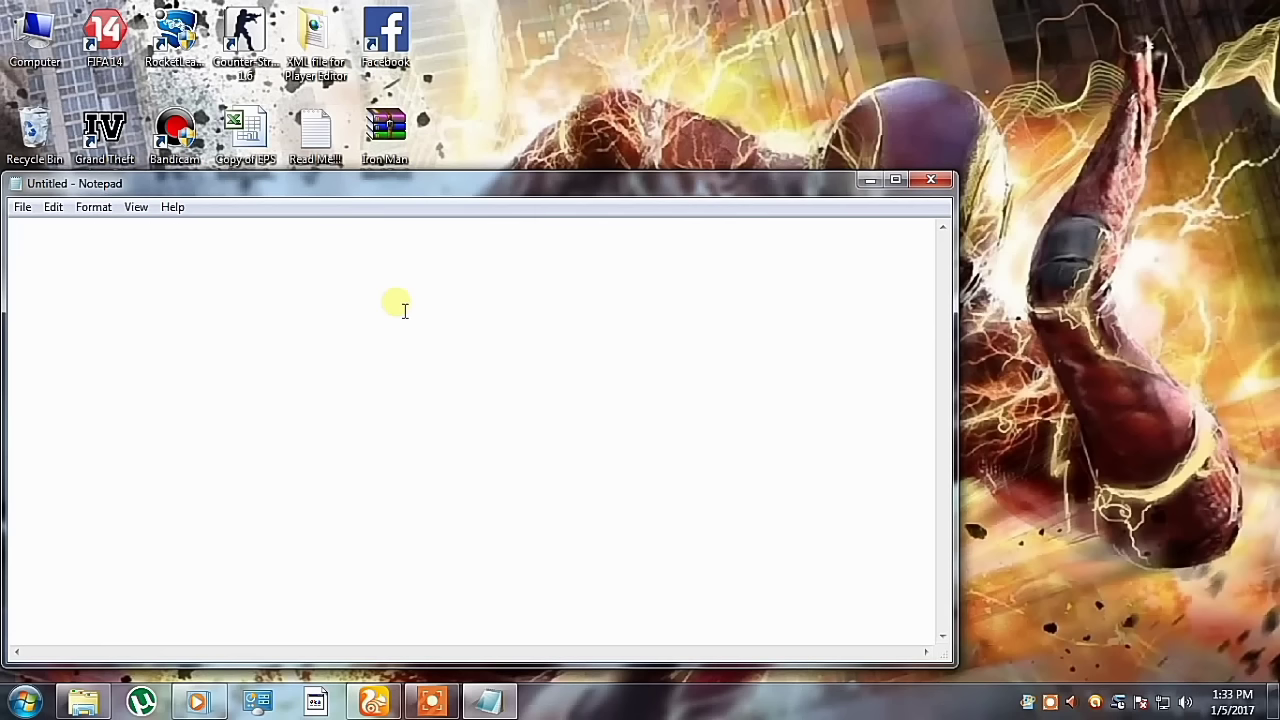
pyautogui.write('first install cleo')
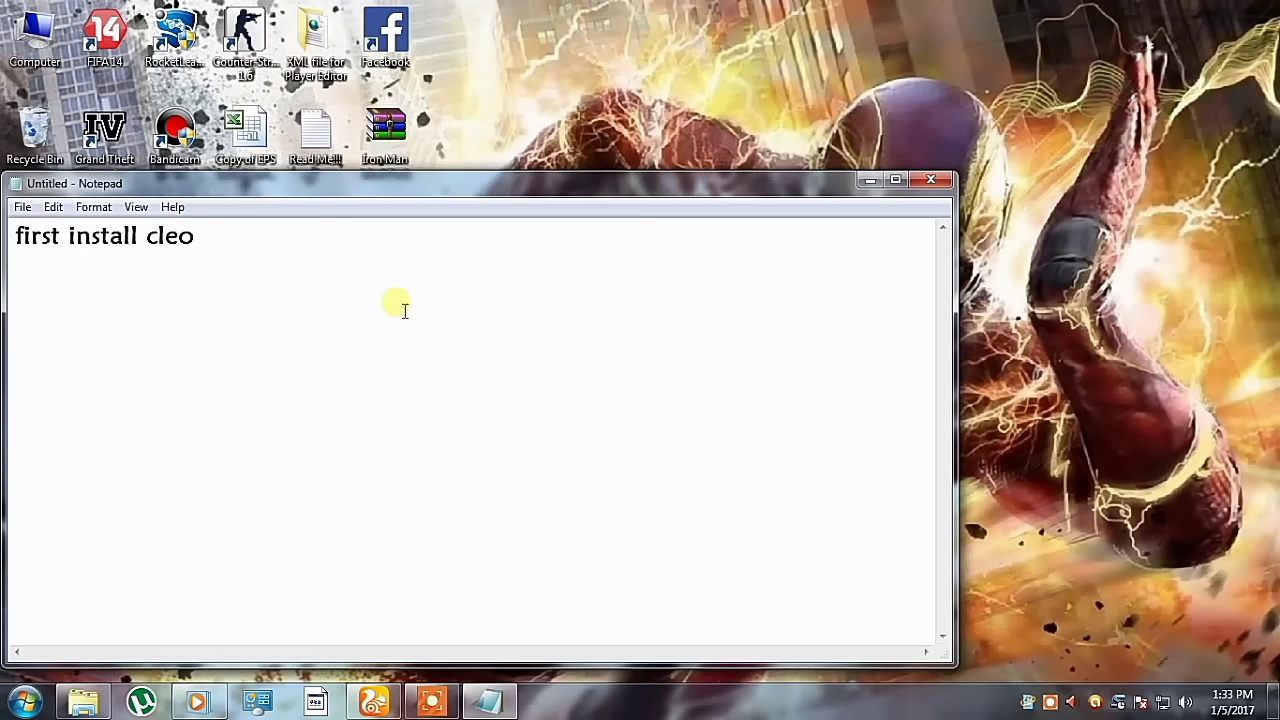
# Step: Clear the Notepad message and minimize its window to reach the desktop
pyautogui.hotkey('ctrl', 'a')
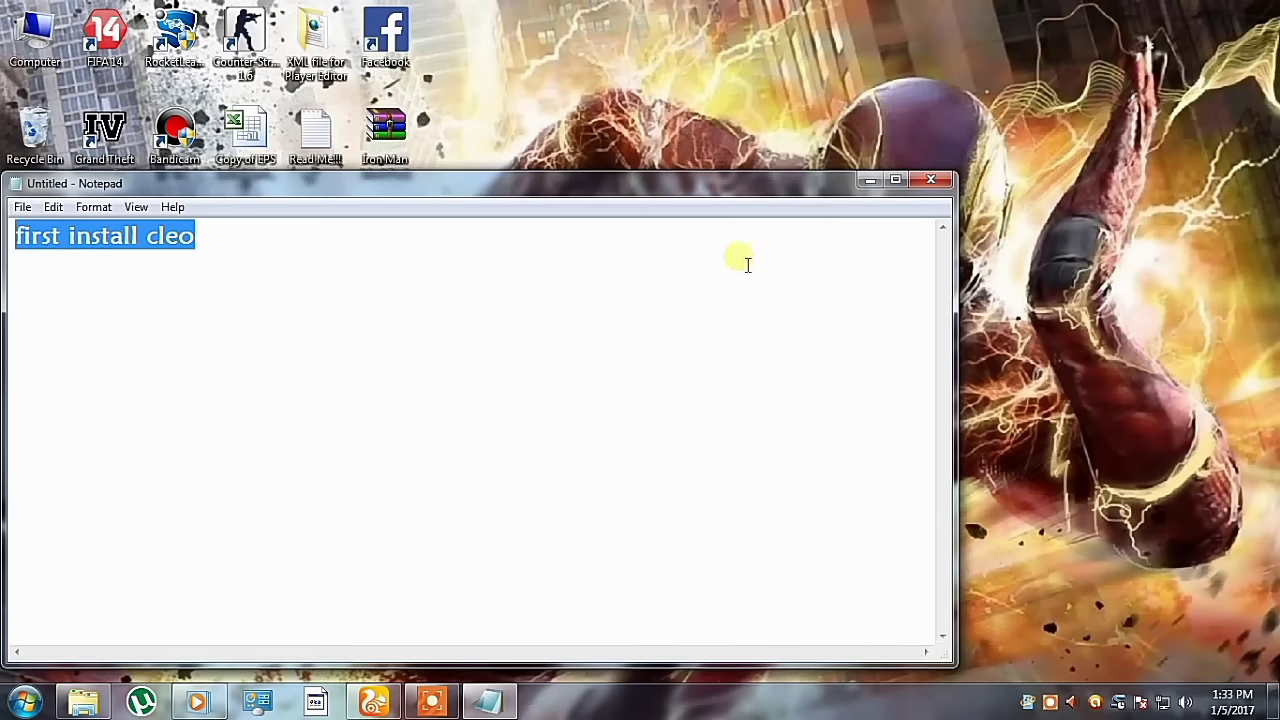
pyautogui.press('BackSpace')
pyautogui.click(870, 180)
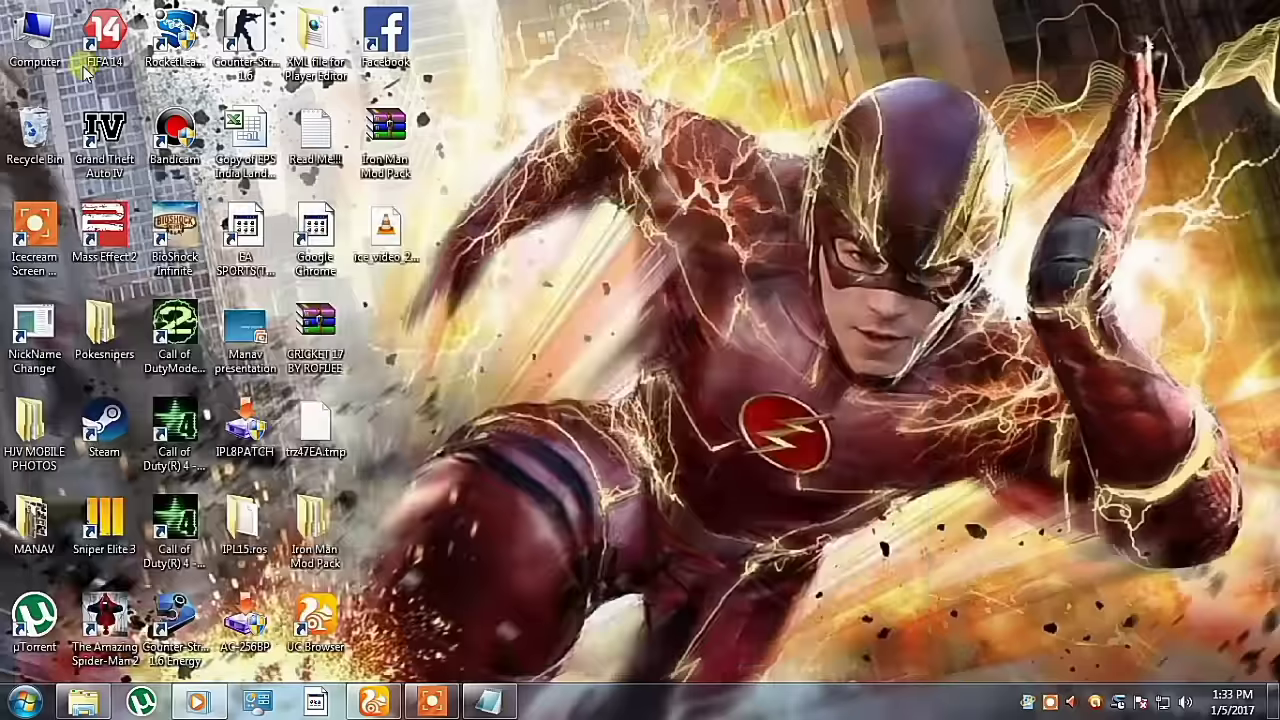
# Step: Launch the CLEO4_setup installer from the ChAmP folder inside Downloads
pyautogui.doubleClick(18, 58)
pyautogui.click(110, 139)
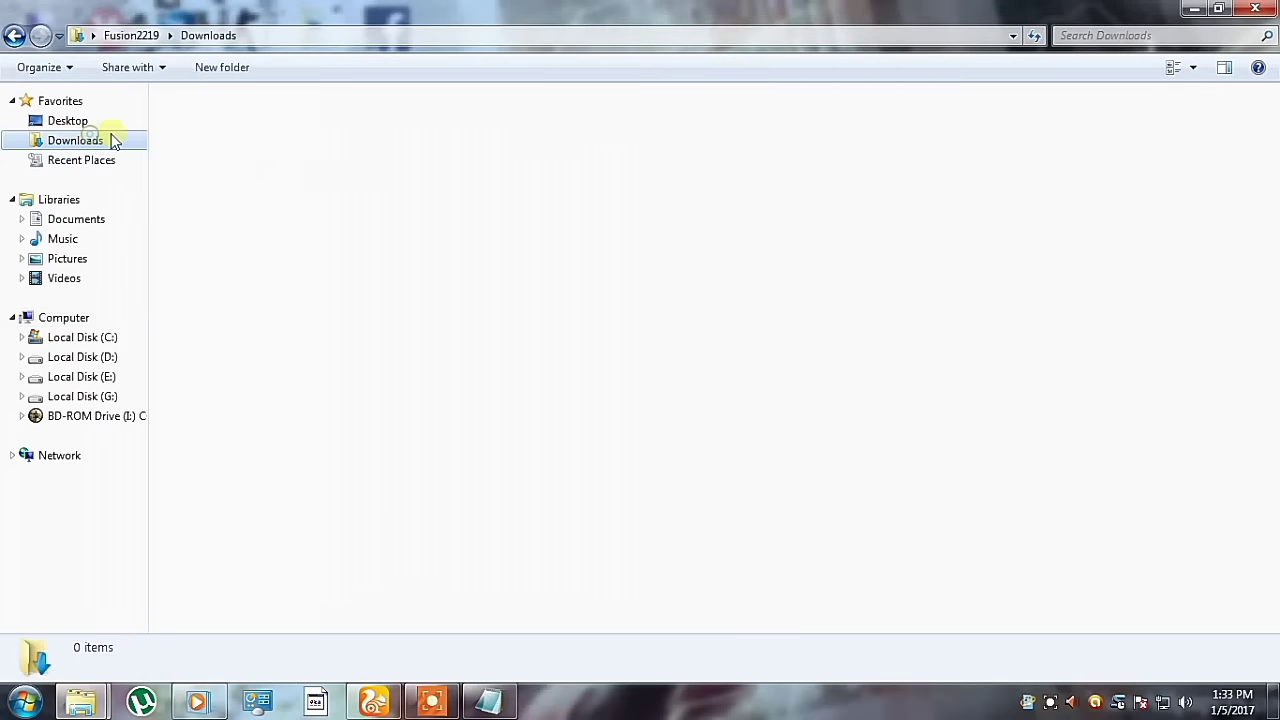
pyautogui.doubleClick(486, 117)
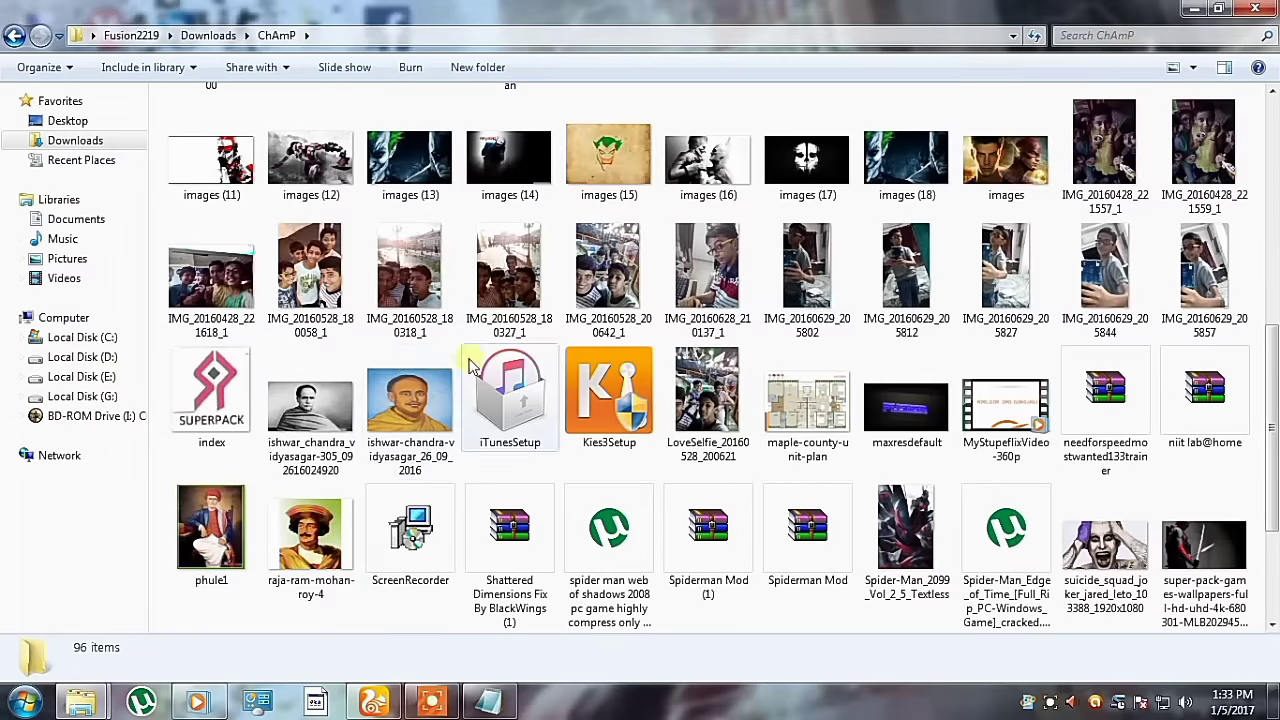
pyautogui.click(405, 520)
pyautogui.scroll(3, 420, 300)
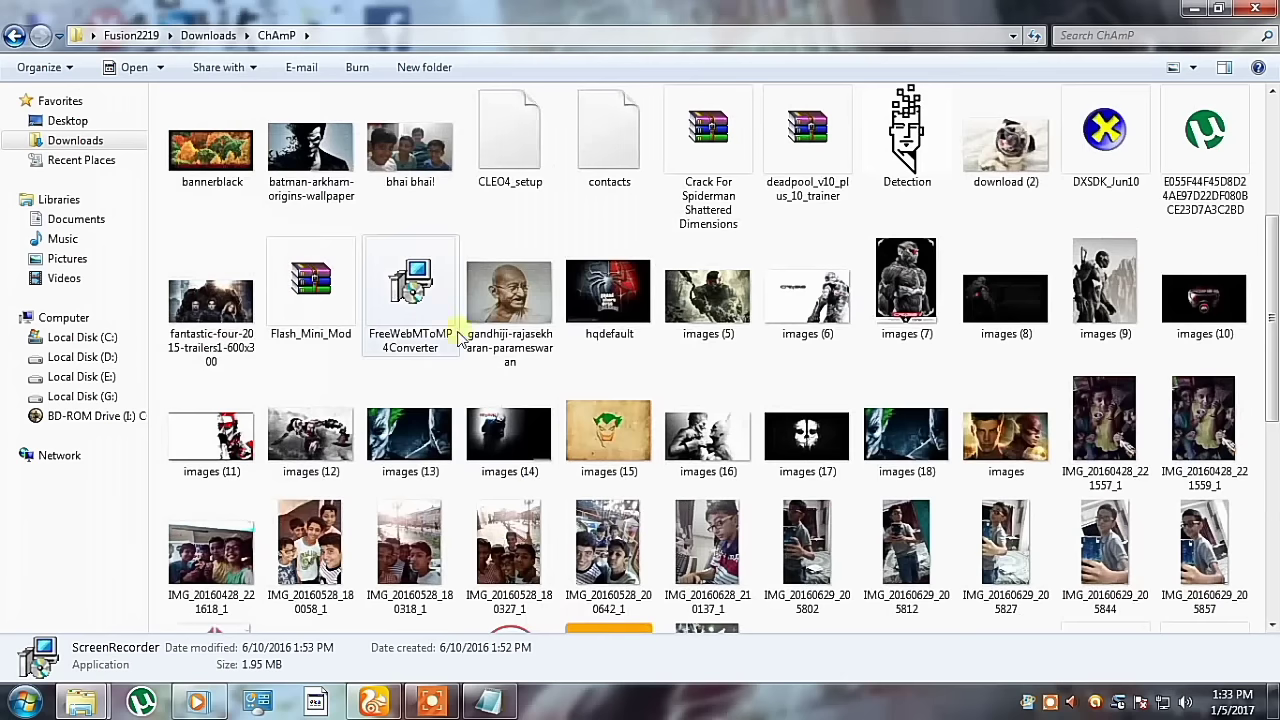
pyautogui.click(428, 318)
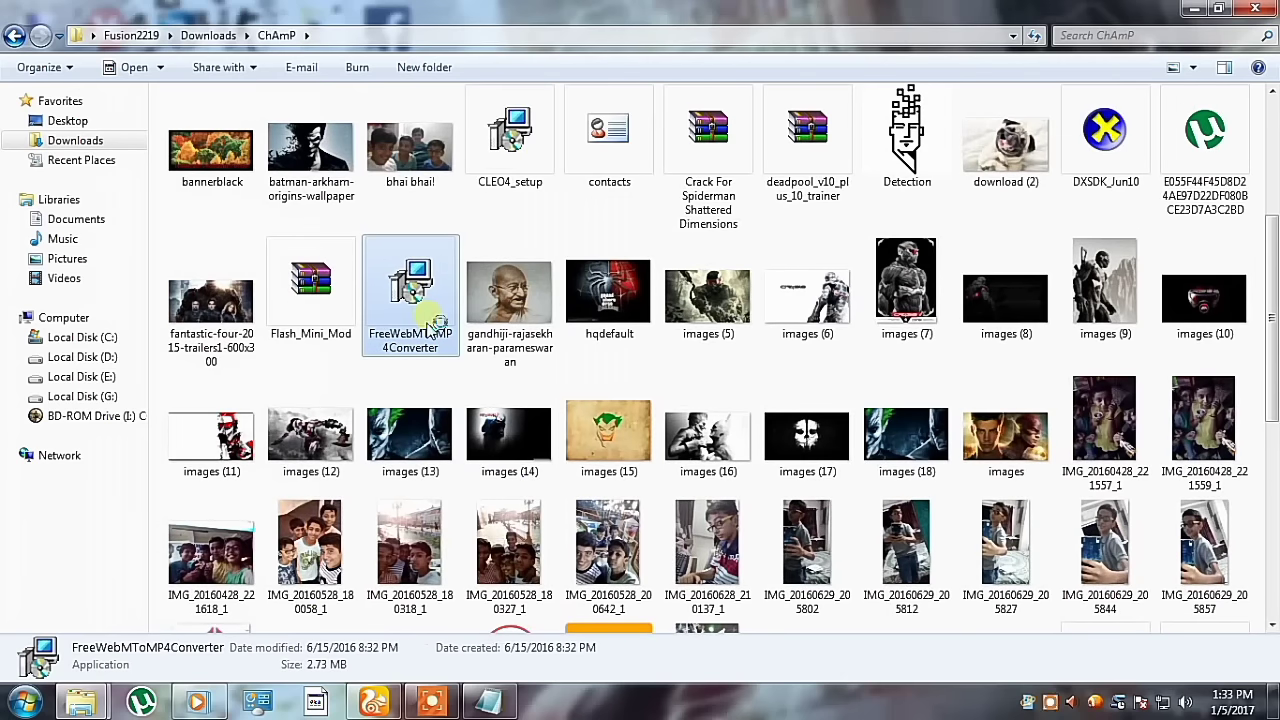
pyautogui.doubleClick(505, 180)
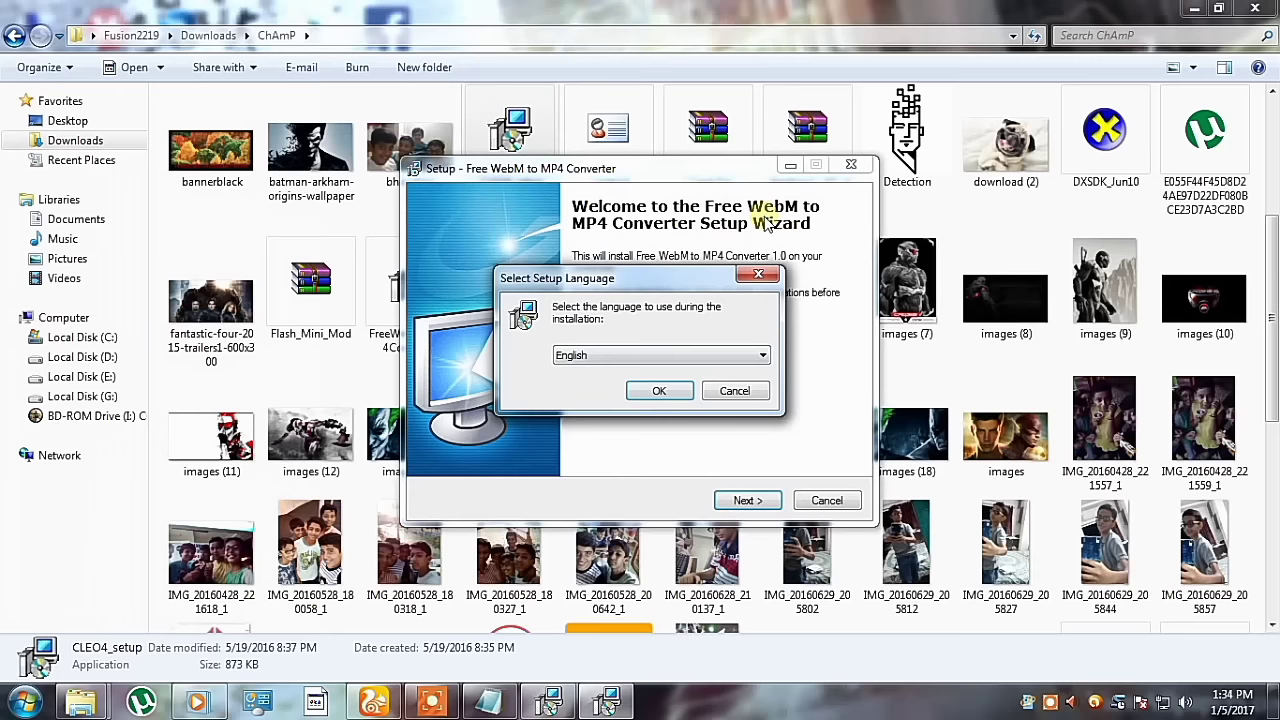
# Step: Exit the Free WebM to MP4 Converter setup and continue the CLEO setup in English to the San Andreas location page
pyautogui.click(849, 167)
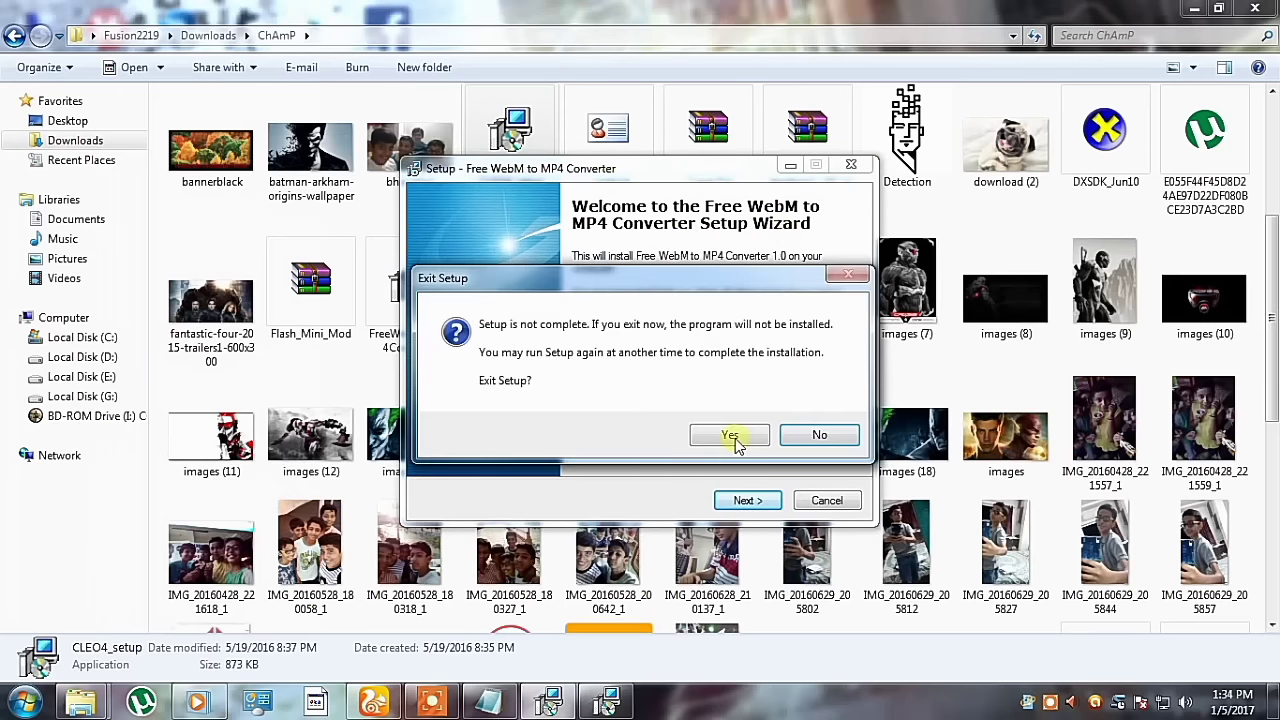
pyautogui.click(725, 431)
pyautogui.click(663, 389)
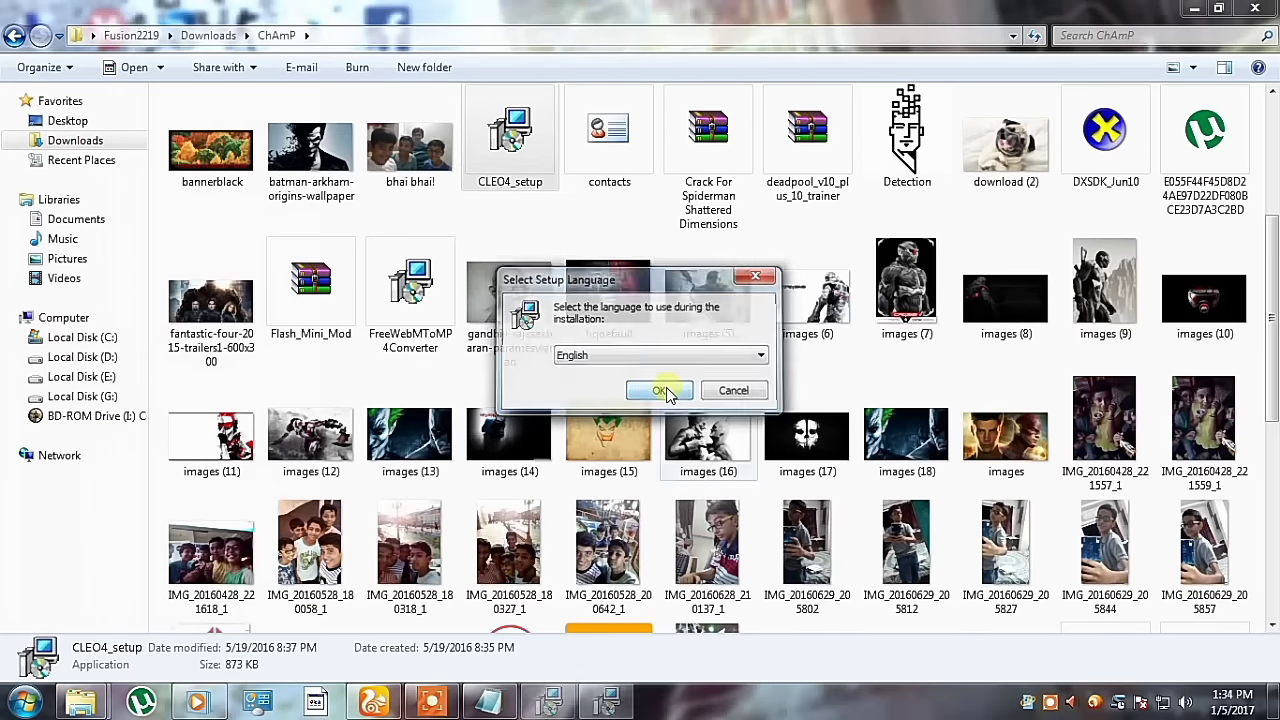
pyautogui.click(746, 501)
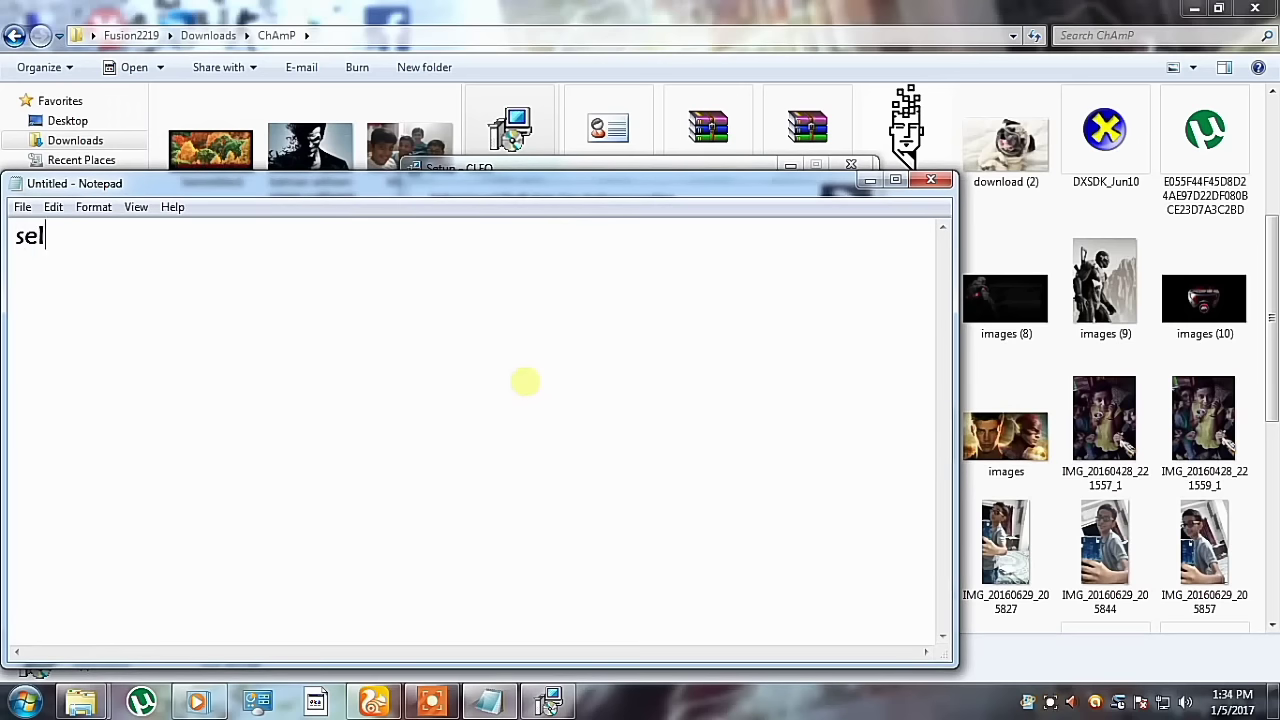
# Step: Write the Notepad message "select the root directory of ur gta san", clear it and minimize Notepad
pyautogui.write('he root d')
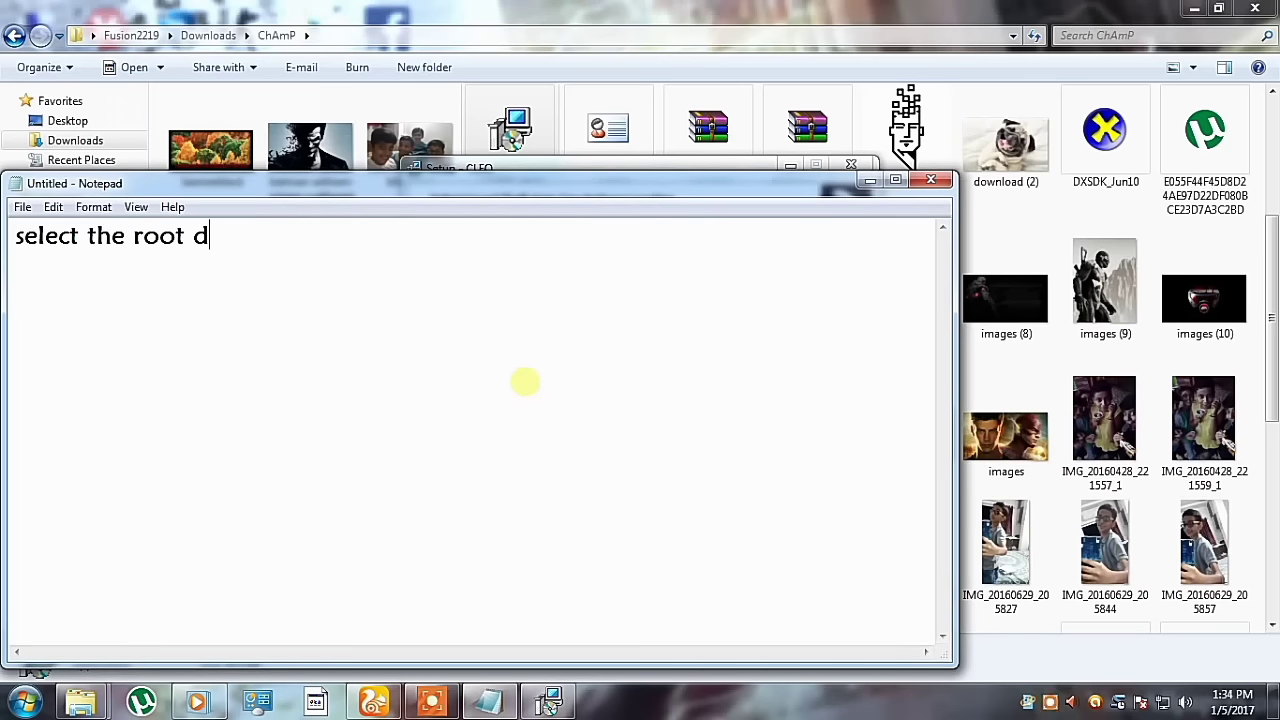
pyautogui.write('irectory')
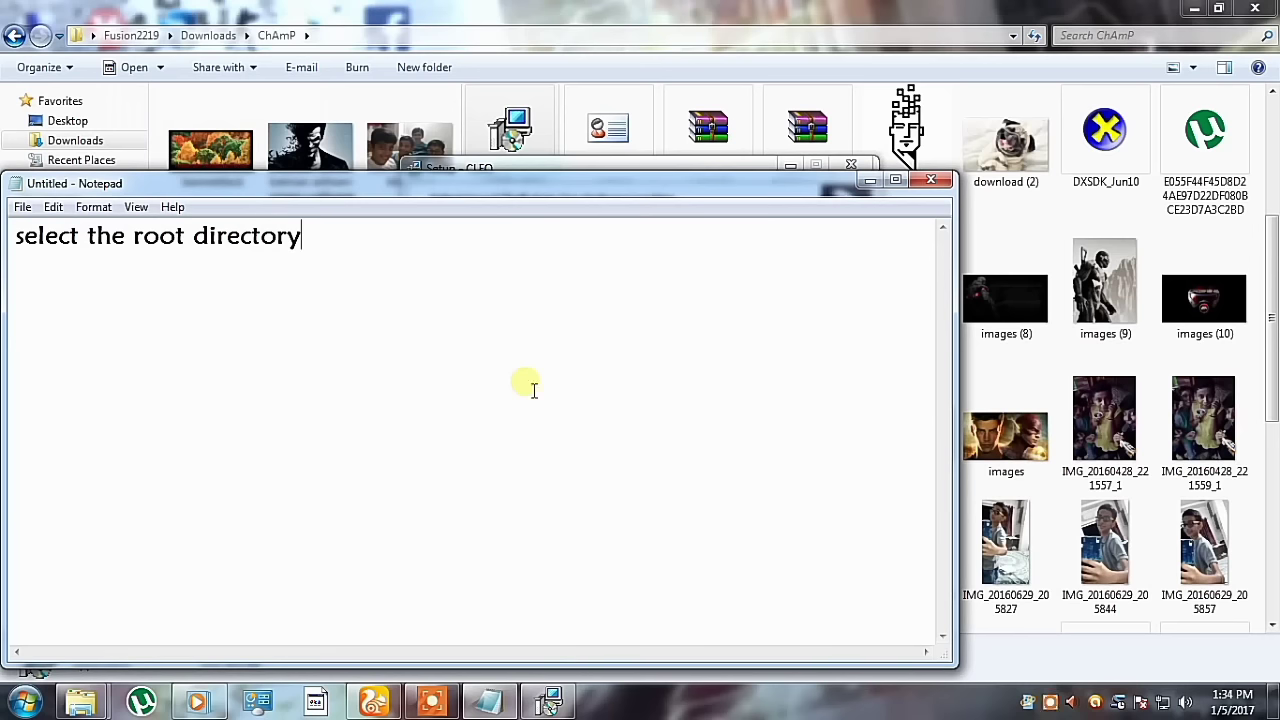
pyautogui.write(' of ur gta san')
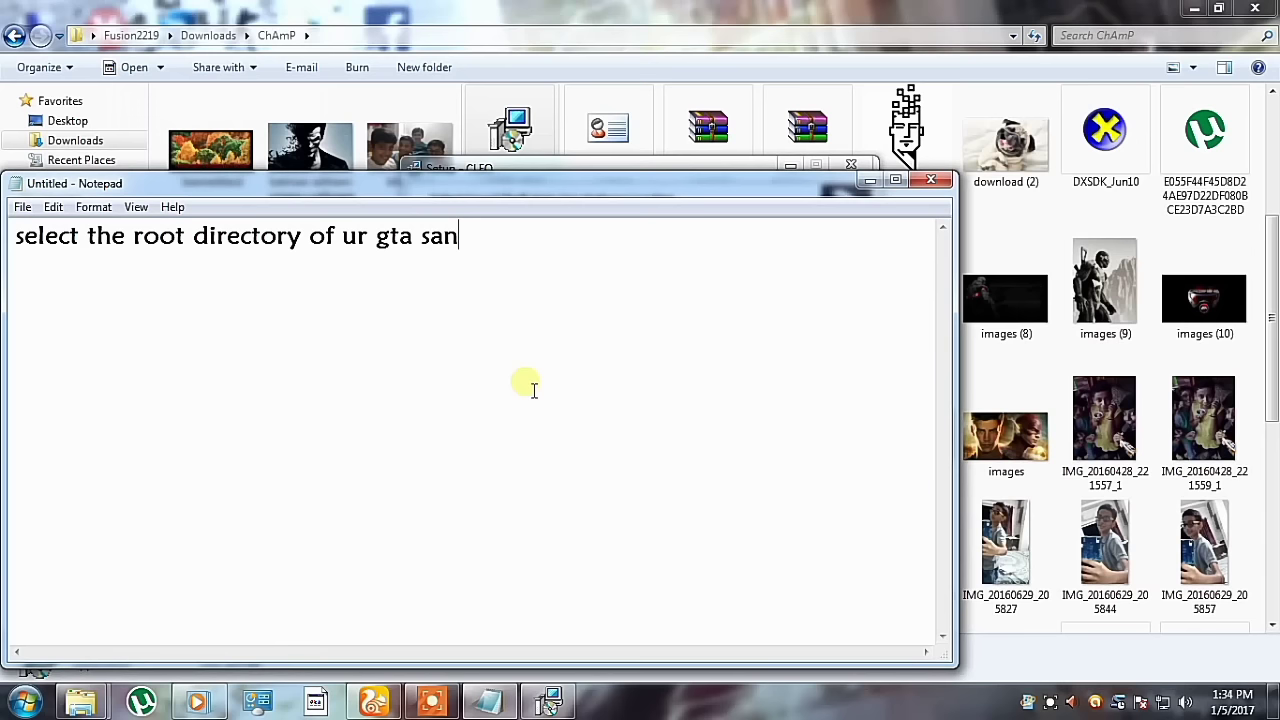
pyautogui.hotkey('ctrl', 'a')
pyautogui.press('BackSpace')
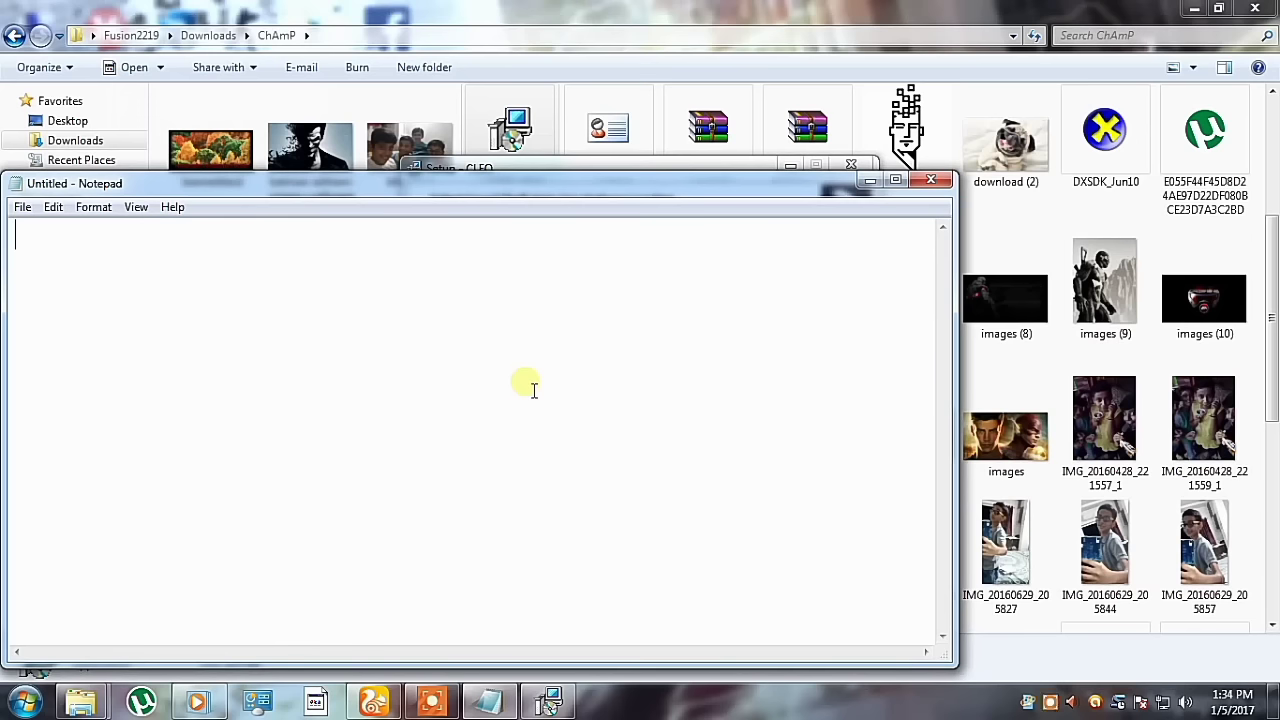
pyautogui.click(869, 180)
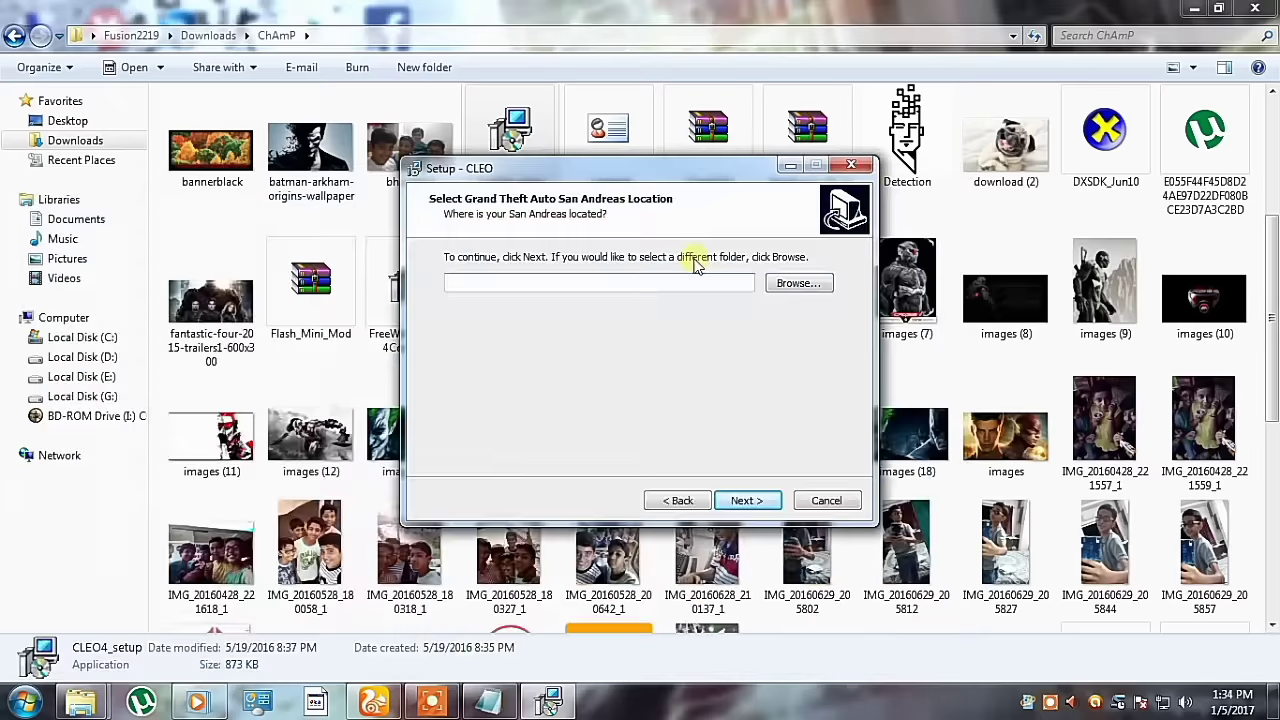
# Step: Choose the Bckup 3 folder on Local Disk (D:) as the San Andreas location in the CLEO setup
pyautogui.rightClick(720, 290)
pyautogui.click(795, 284)
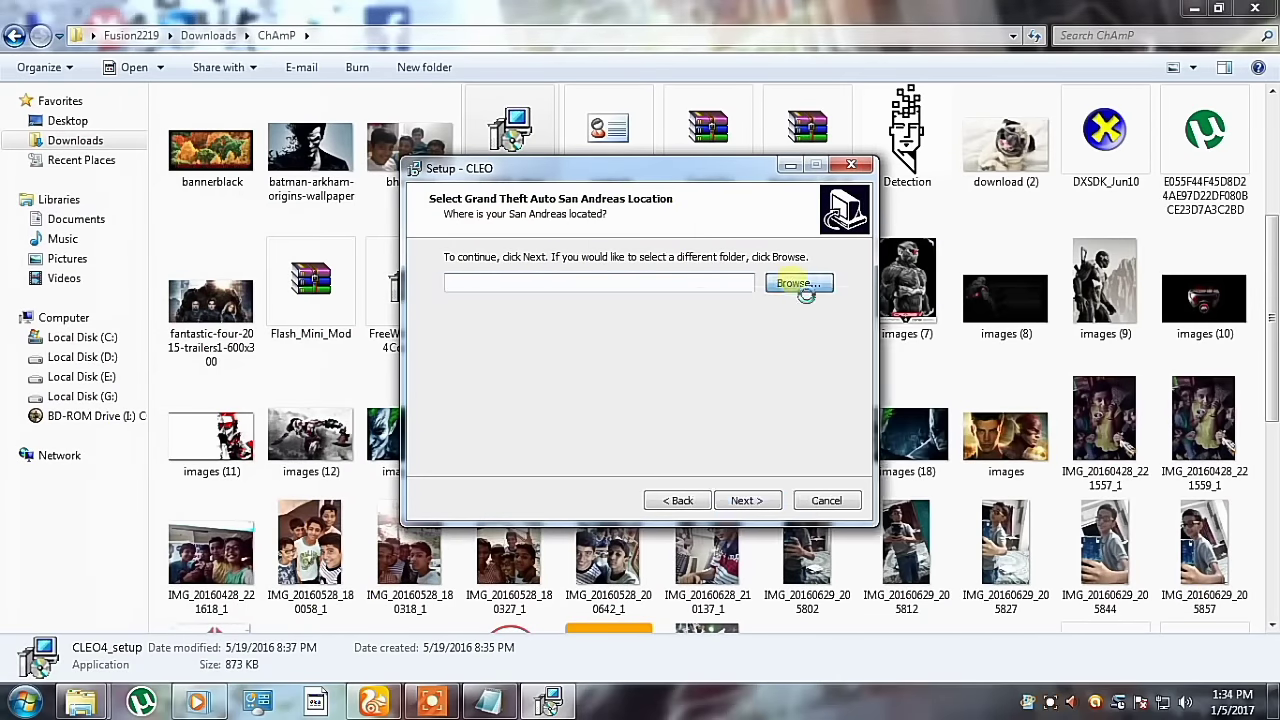
pyautogui.click(793, 284)
pyautogui.click(577, 284)
pyautogui.doubleClick(577, 284)
pyautogui.click(571, 348)
pyautogui.click(570, 365)
pyautogui.click(677, 490)
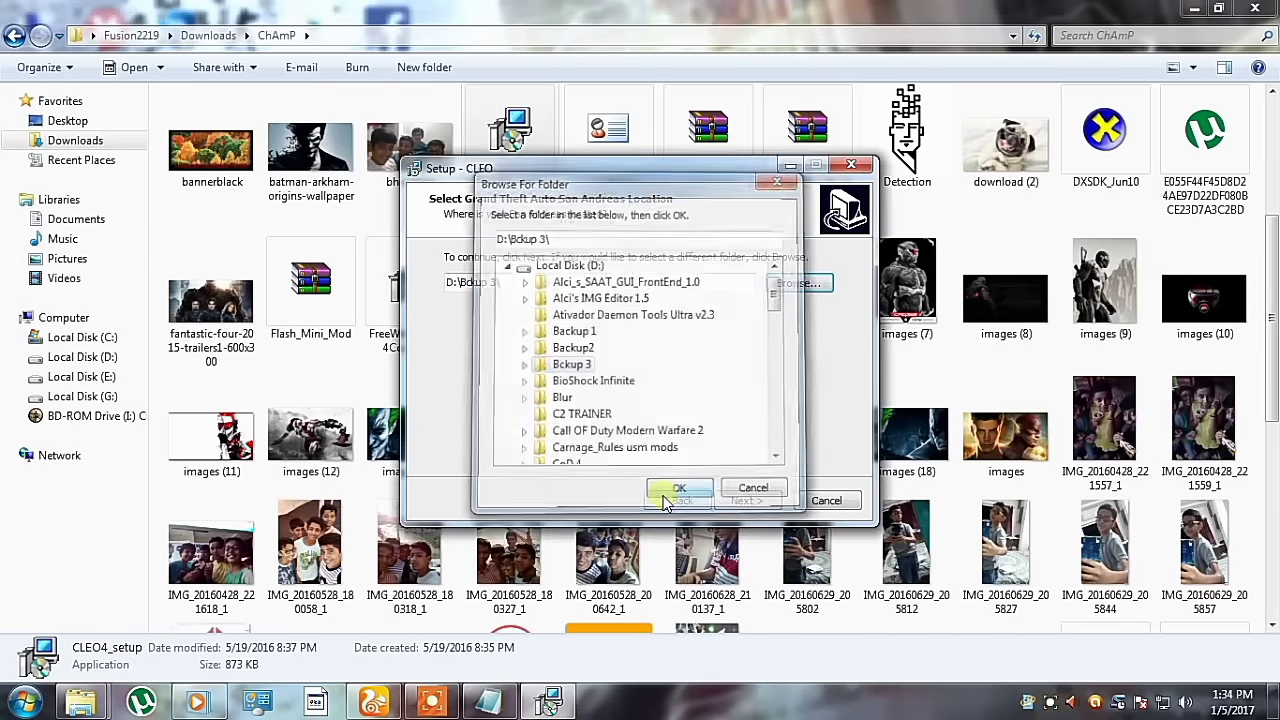
# Step: Proceed through the remaining CLEO setup pages and install CLEO to the chosen folder
pyautogui.click(757, 503)
pyautogui.click(748, 500)
pyautogui.click(750, 500)
pyautogui.click(745, 502)
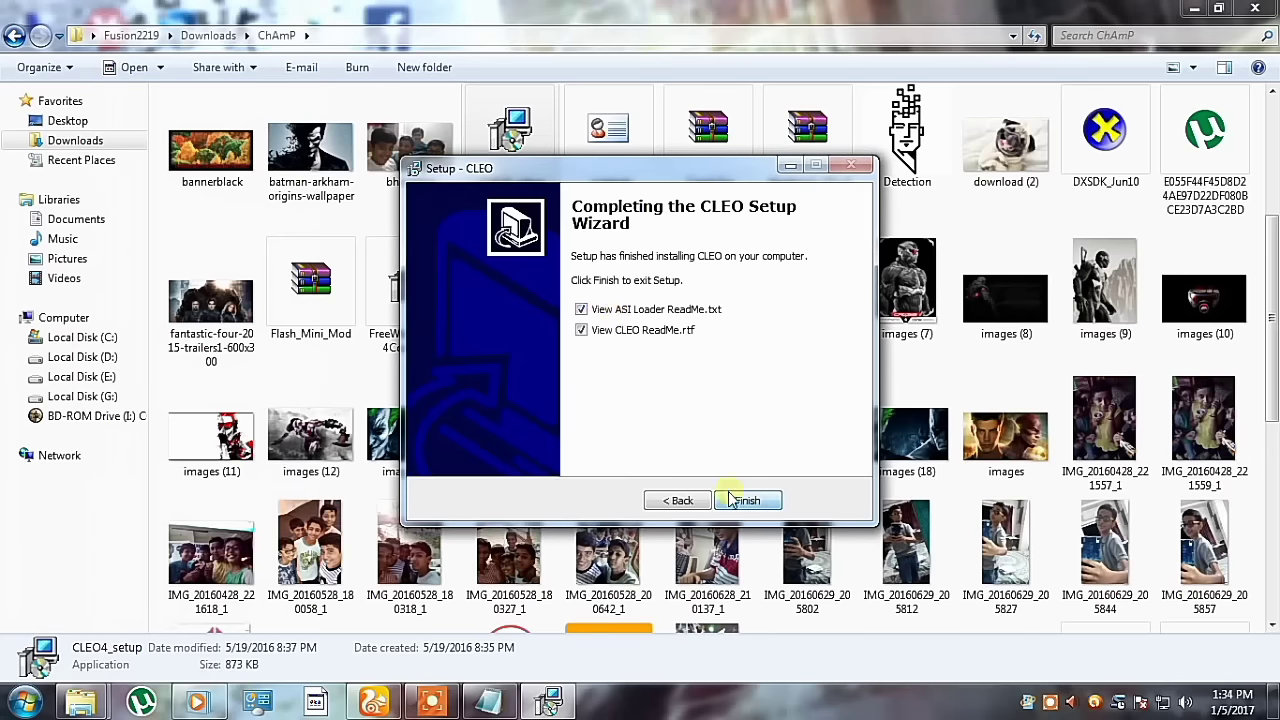
# Step: Turn off viewing of the CLEO and ASI Loader ReadMe files and finish the setup
pyautogui.click(612, 330)
pyautogui.click(612, 309)
pyautogui.click(716, 506)
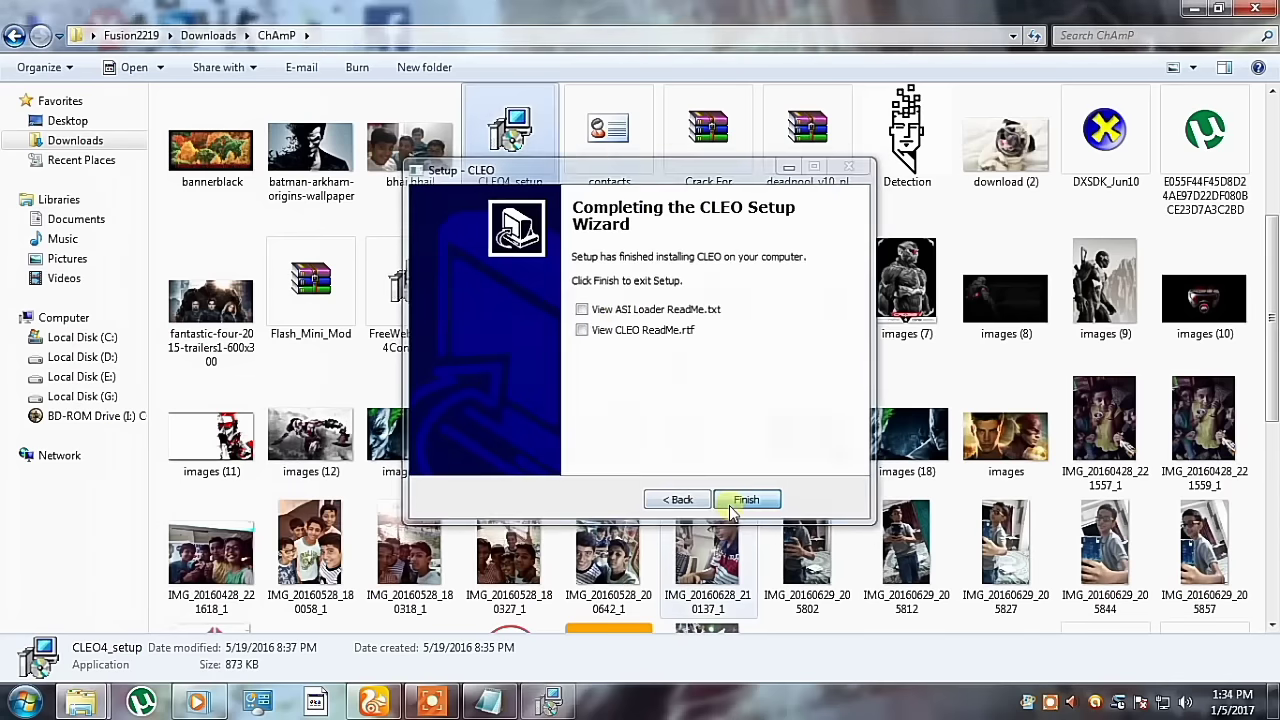
# Step: Write the message "now download the mod pack" in Notepad, clear it and minimize the window
pyautogui.click(487, 700)
pyautogui.write('now do')
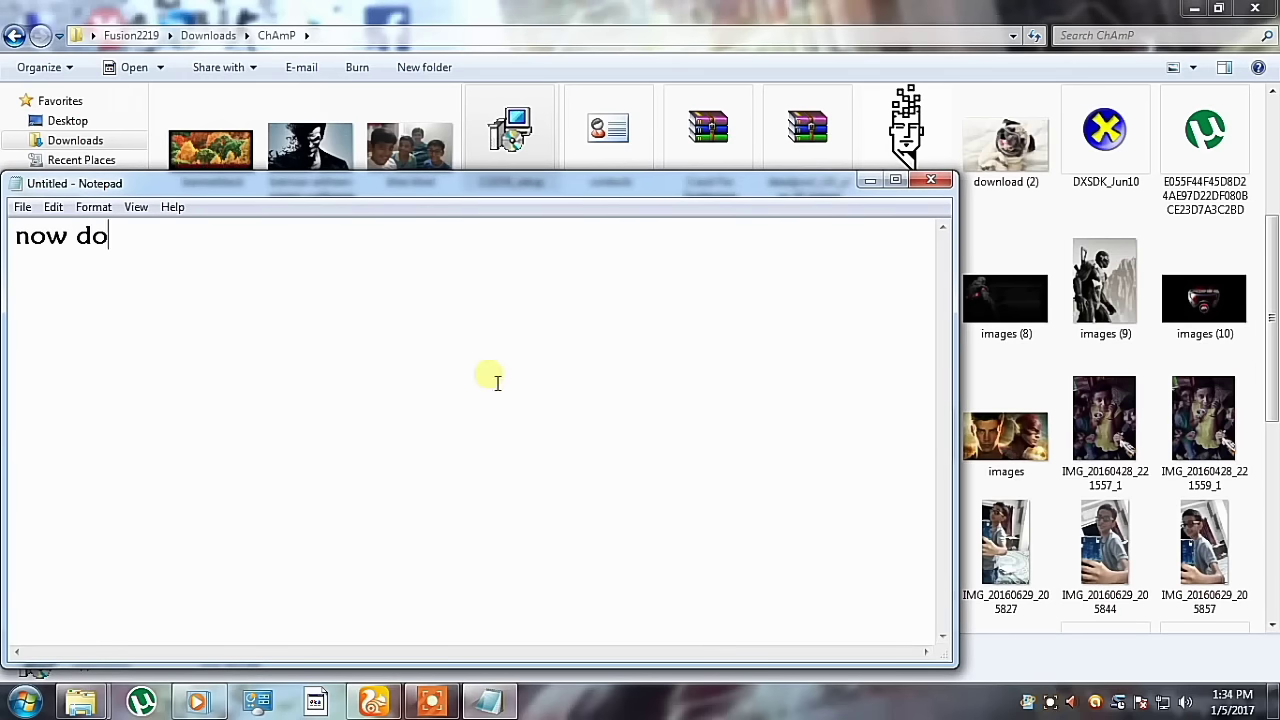
pyautogui.write('wnload the')
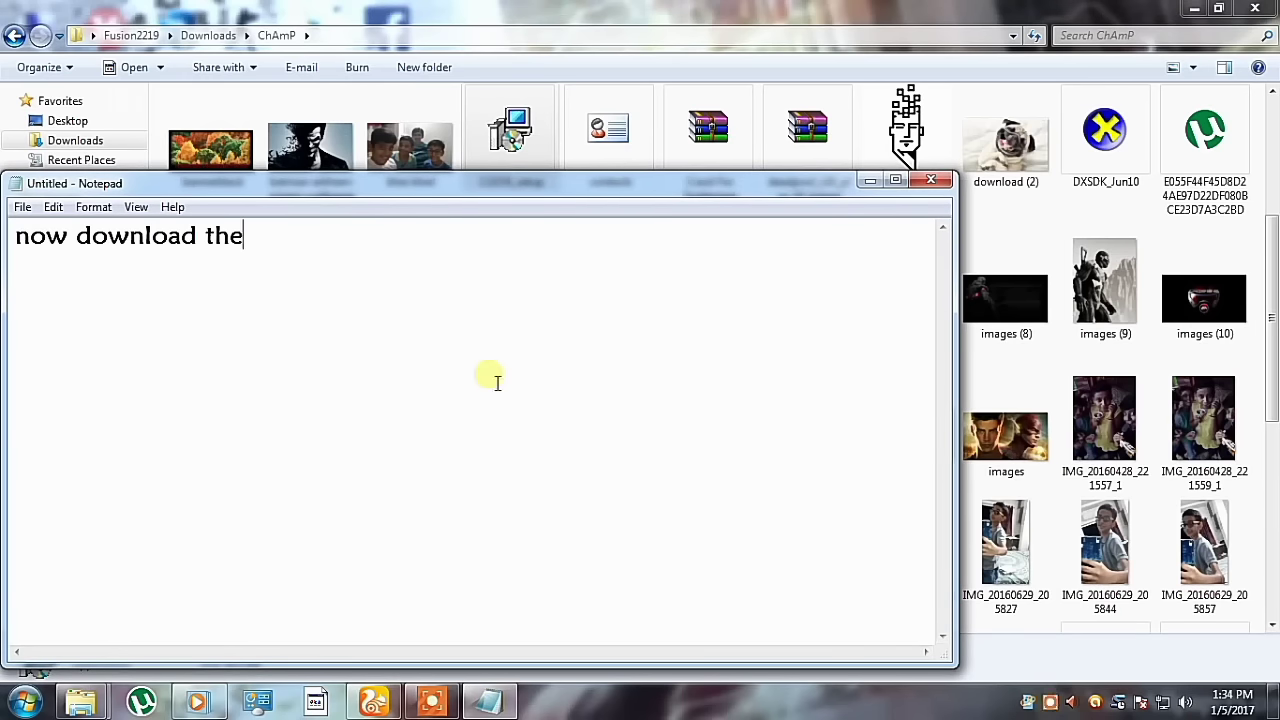
pyautogui.write(' mod pack')
pyautogui.hotkey('ctrl', 'a')
pyautogui.press('BackSpace')
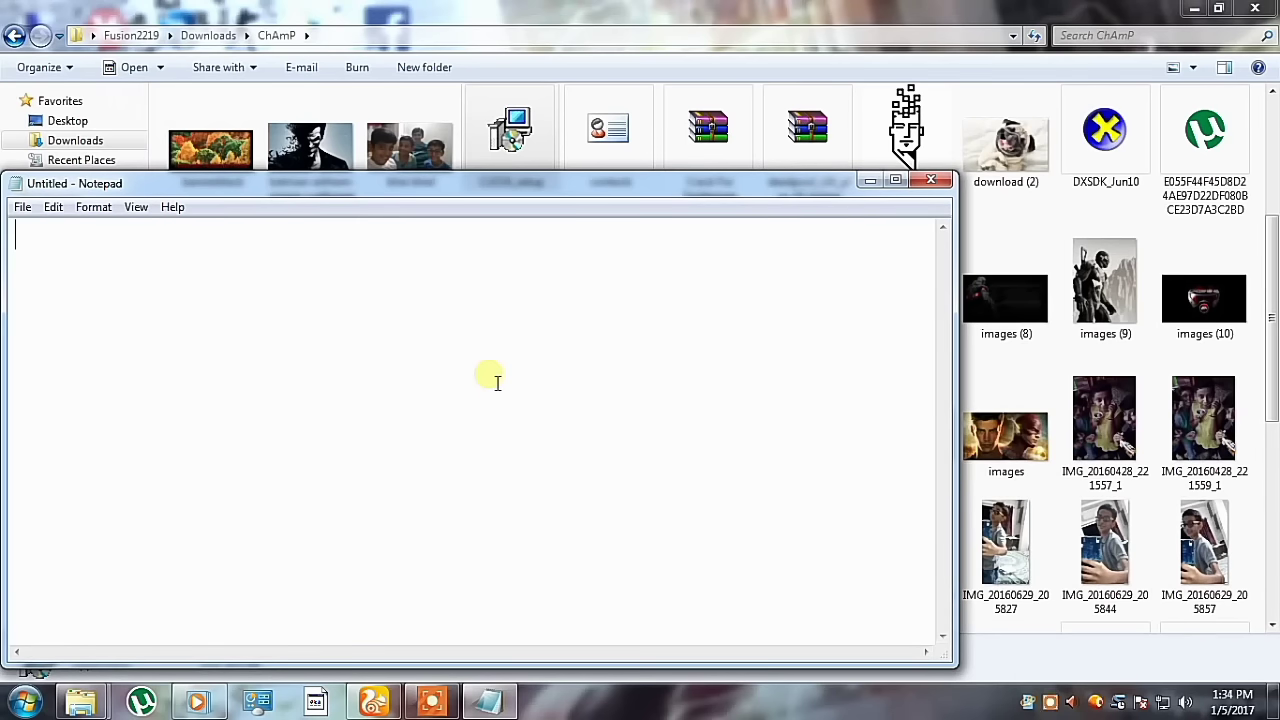
pyautogui.click(868, 184)
# Step: Show the desktop and view the MediaFire download page for Iron Man Mod Pack in UC Browser, then minimize the browser
pyautogui.press('super+d')
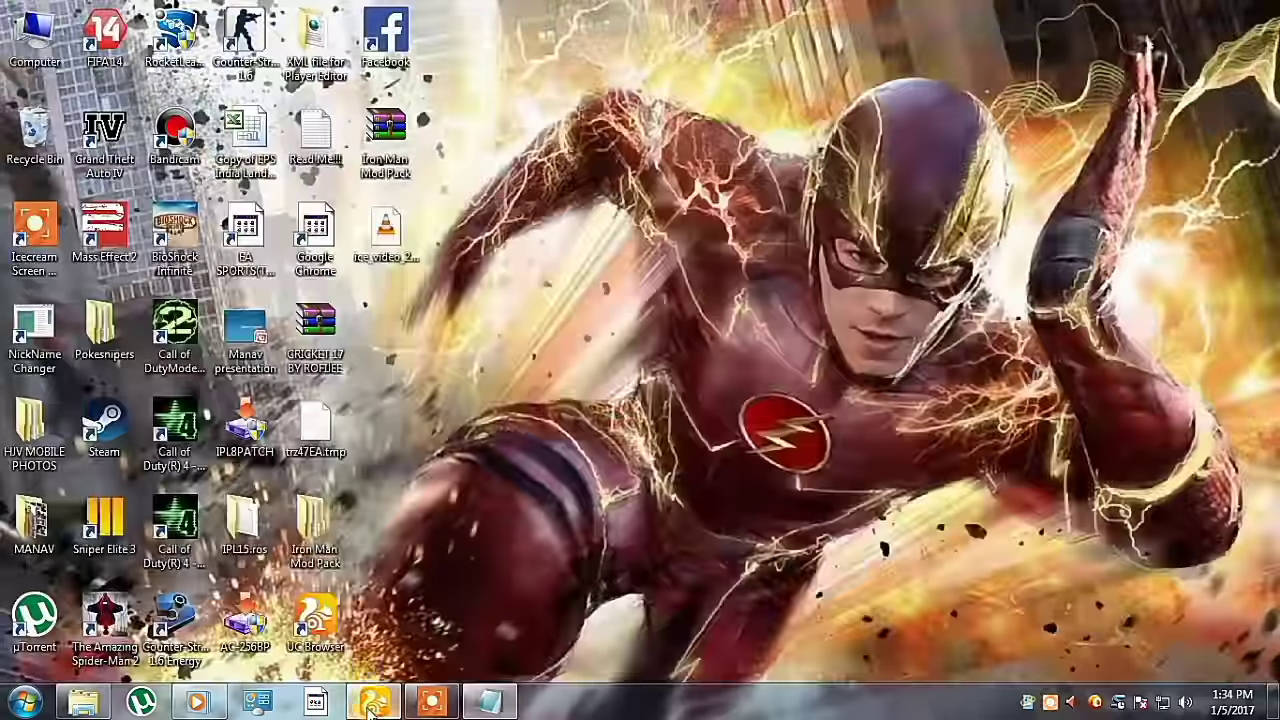
pyautogui.click(371, 704)
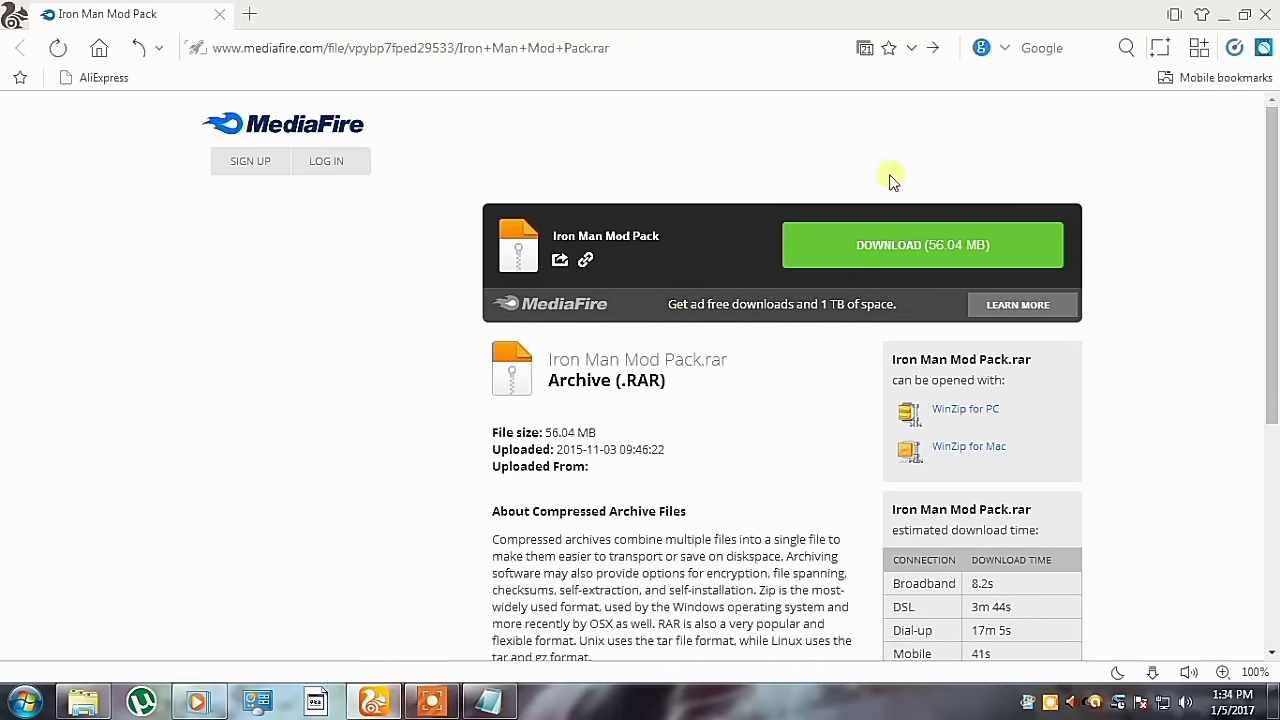
pyautogui.click(1222, 14)
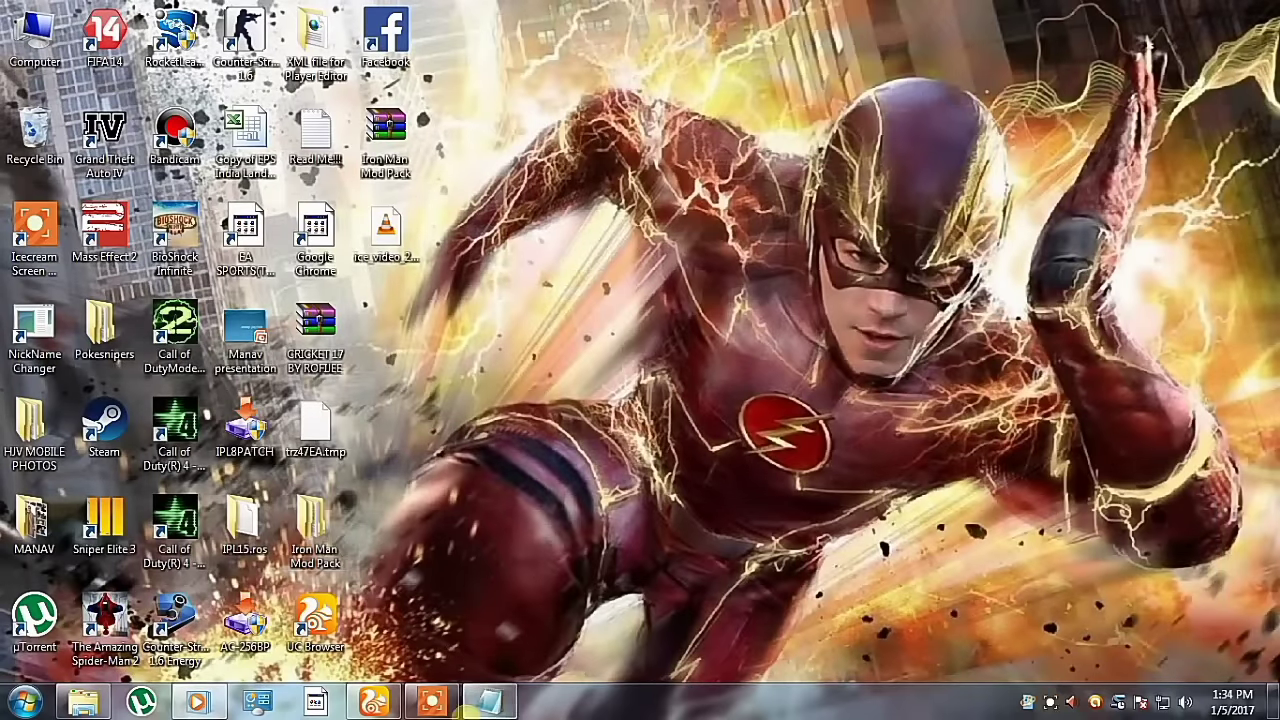
pyautogui.click(480, 703)
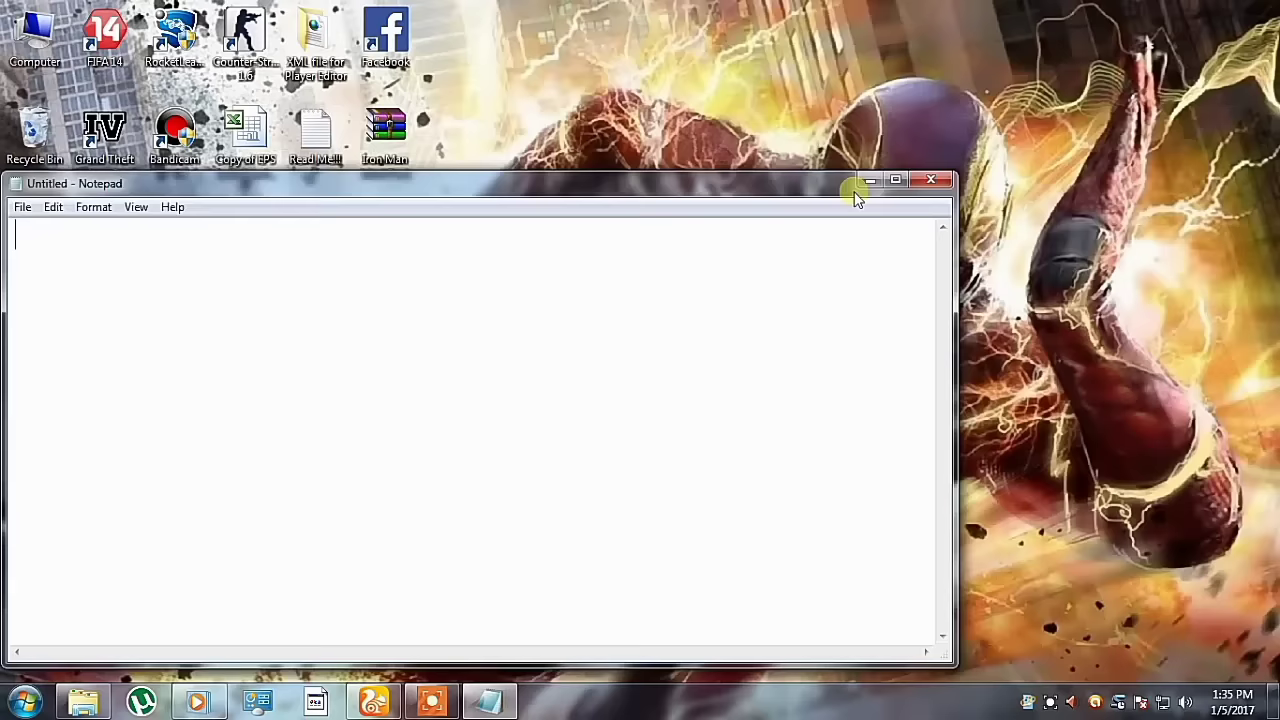
pyautogui.click(860, 185)
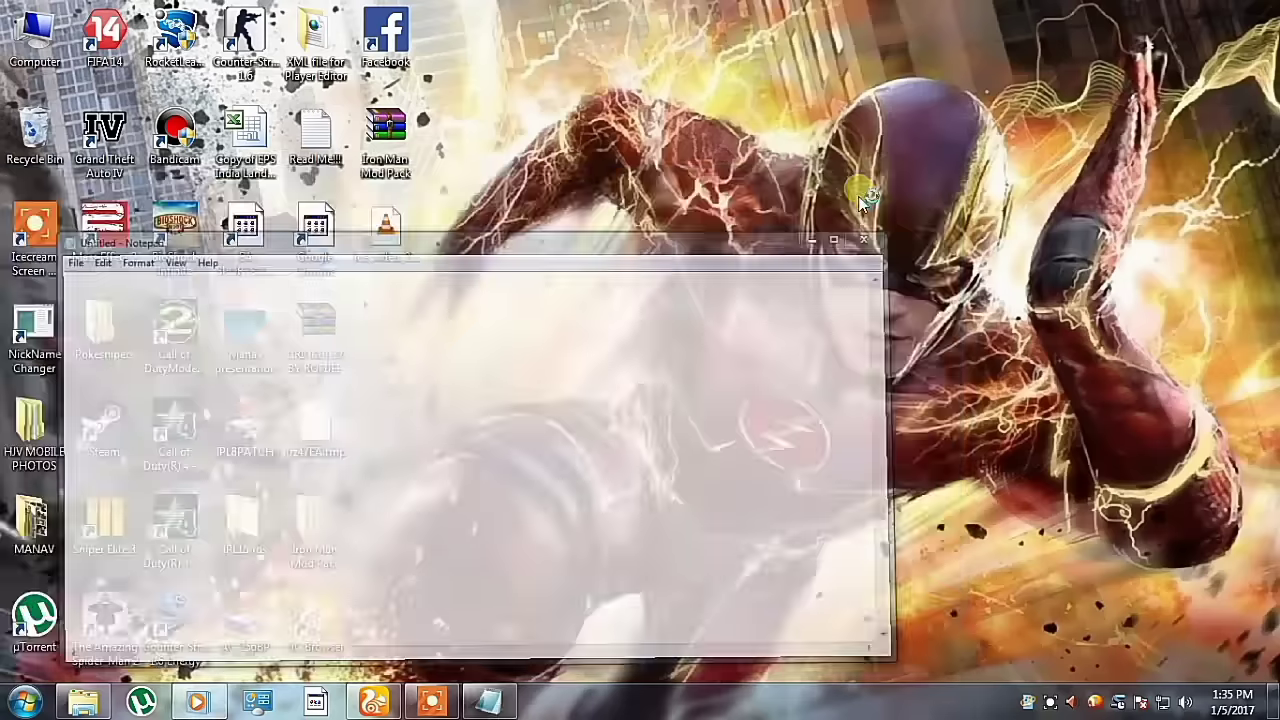
# Step: Delete the Iron Man Mod Pack subfolder inside the desktop's Iron Man Mod Pack folder and minimize the window
pyautogui.doubleClick(312, 530)
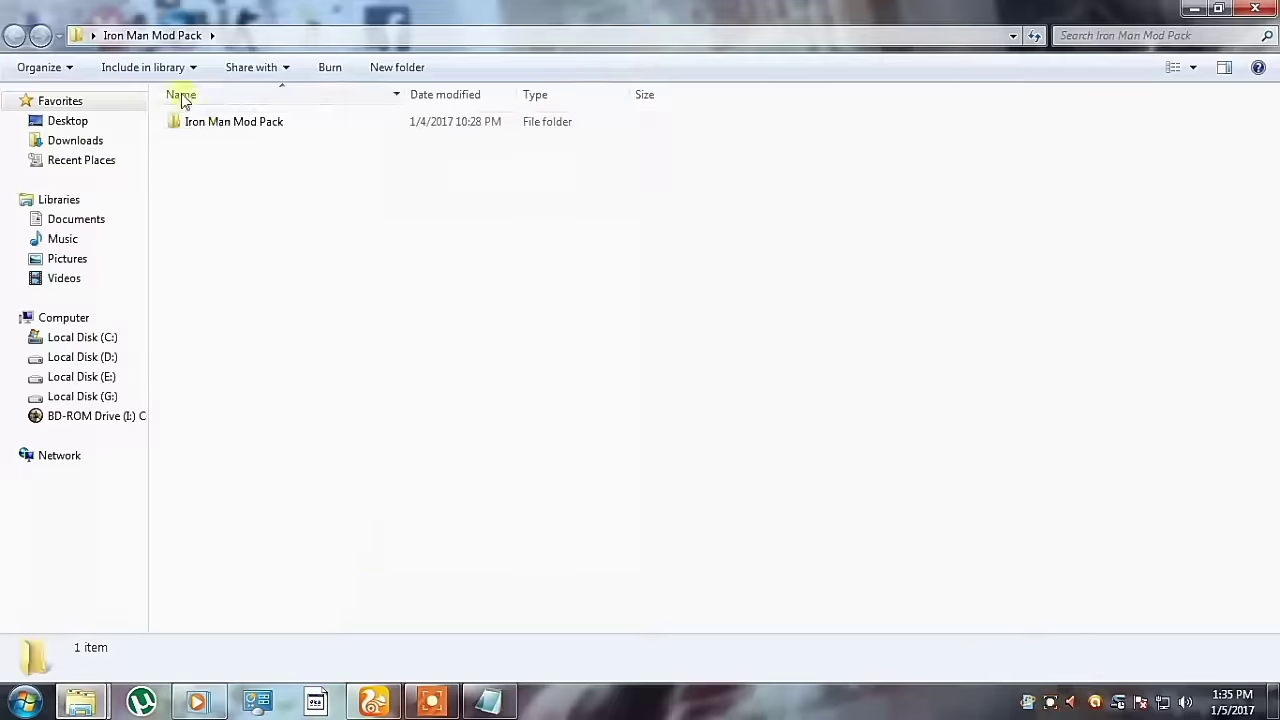
pyautogui.press('Delete')
pyautogui.press('Return')
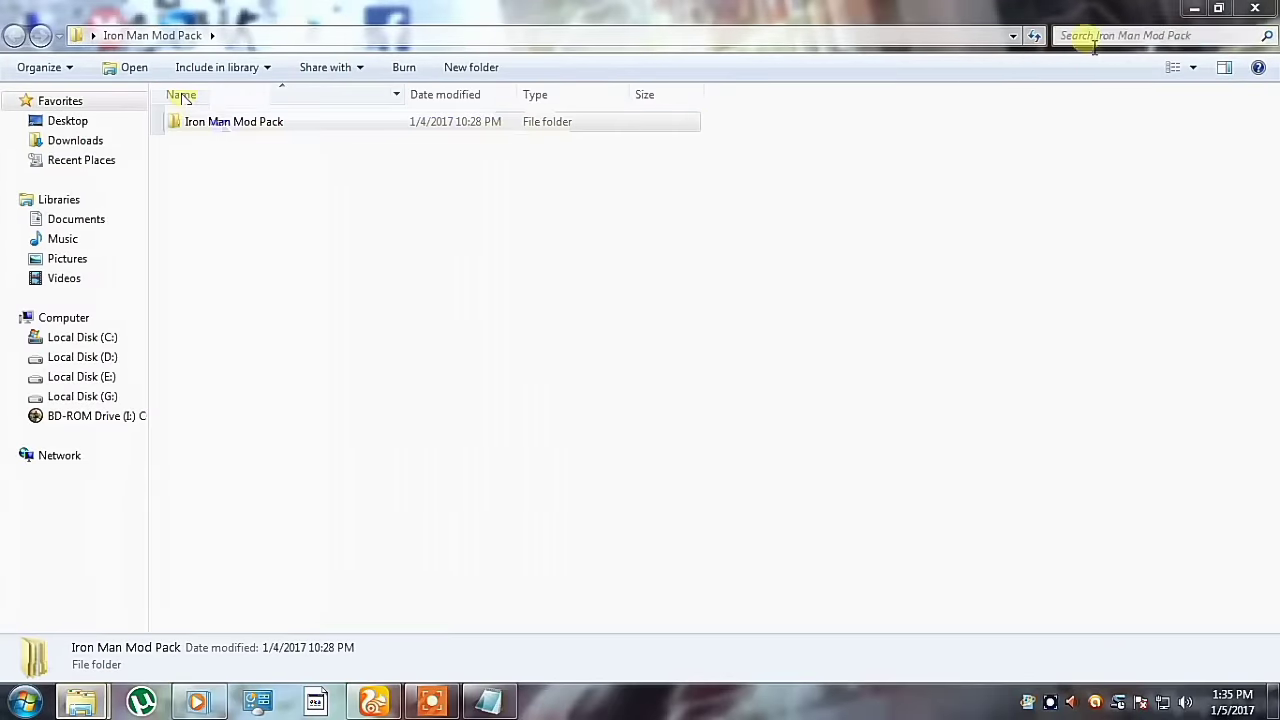
pyautogui.click(1196, 10)
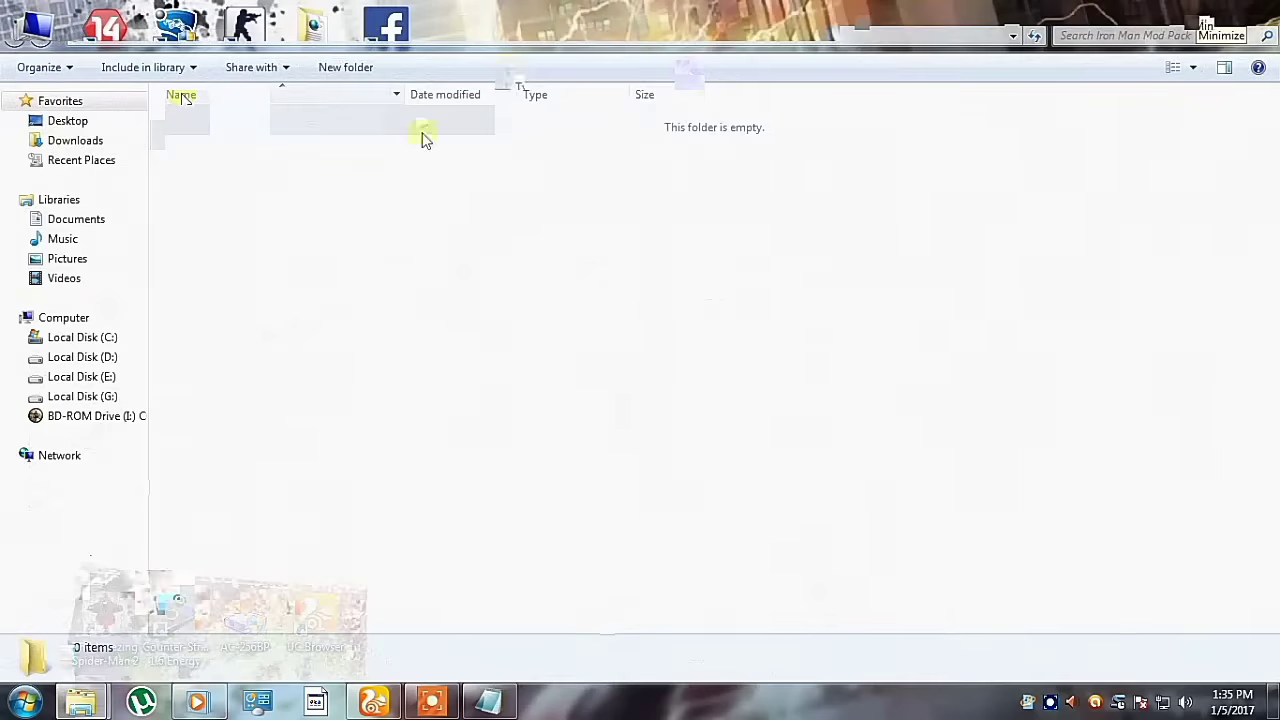
# Step: Extract the Iron Man Mod Pack folder from the desktop's RAR archive into the desktop folder of the same name, then close WinRAR
pyautogui.moveTo(420, 134); pyautogui.dragTo(405, 138)
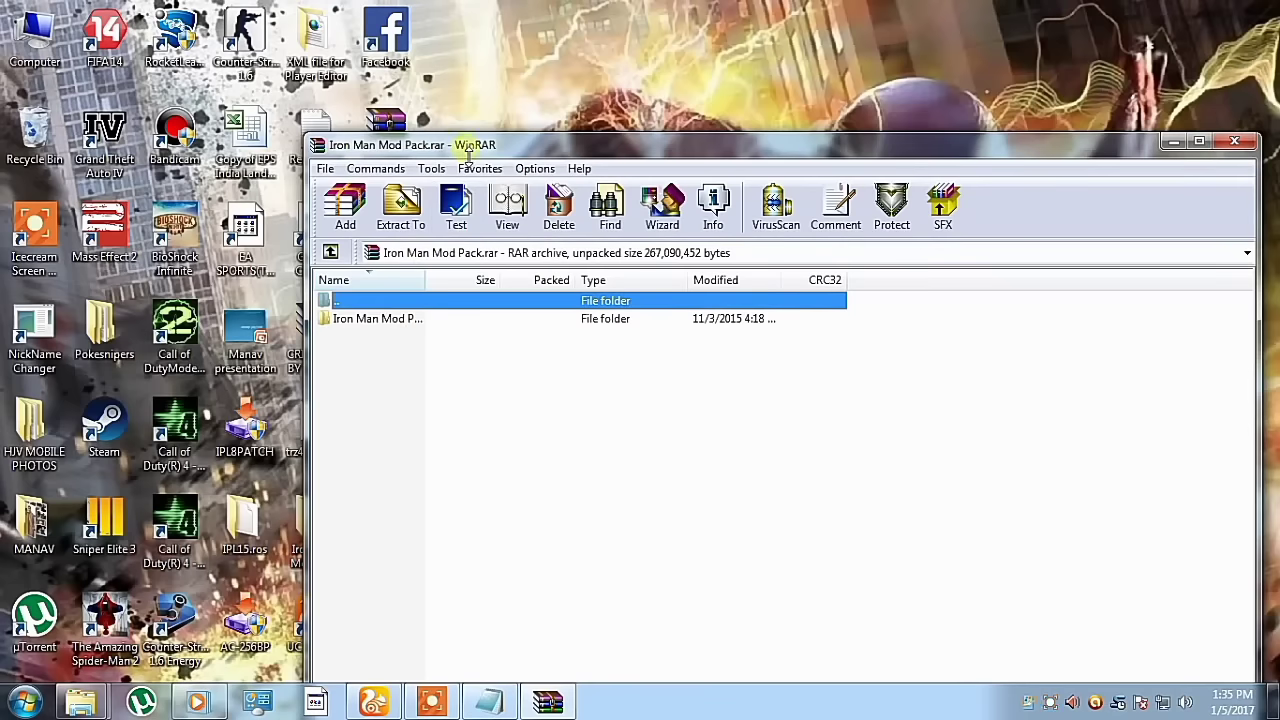
pyautogui.moveTo(600, 142); pyautogui.dragTo(771, 88)
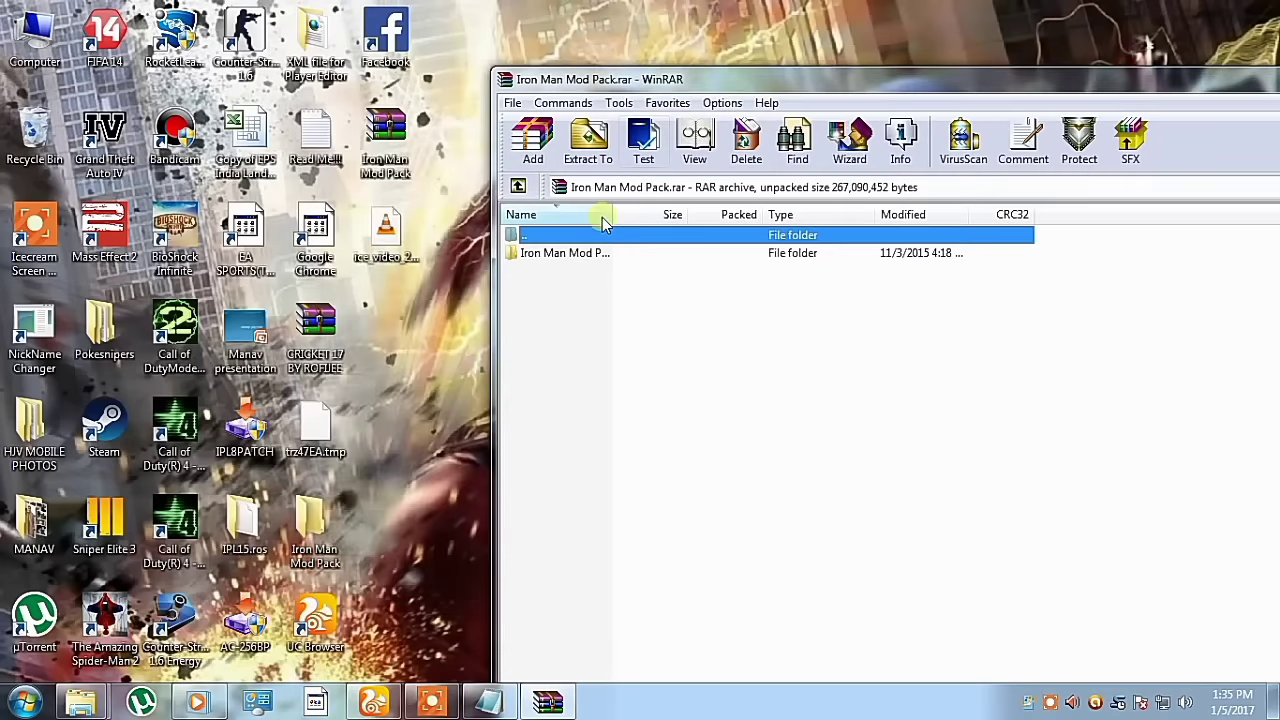
pyautogui.click(577, 262)
pyautogui.moveTo(577, 262); pyautogui.dragTo(368, 447)
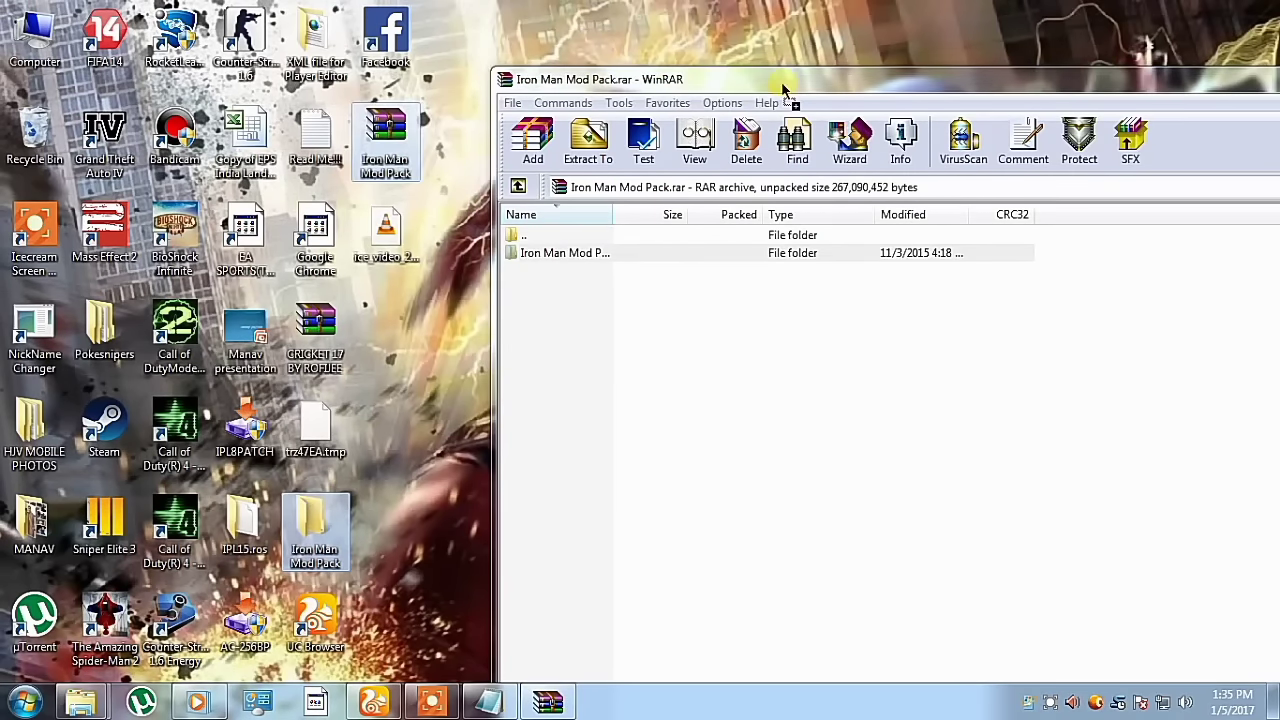
pyautogui.moveTo(700, 82); pyautogui.dragTo(430, 100)
pyautogui.click(1150, 96)
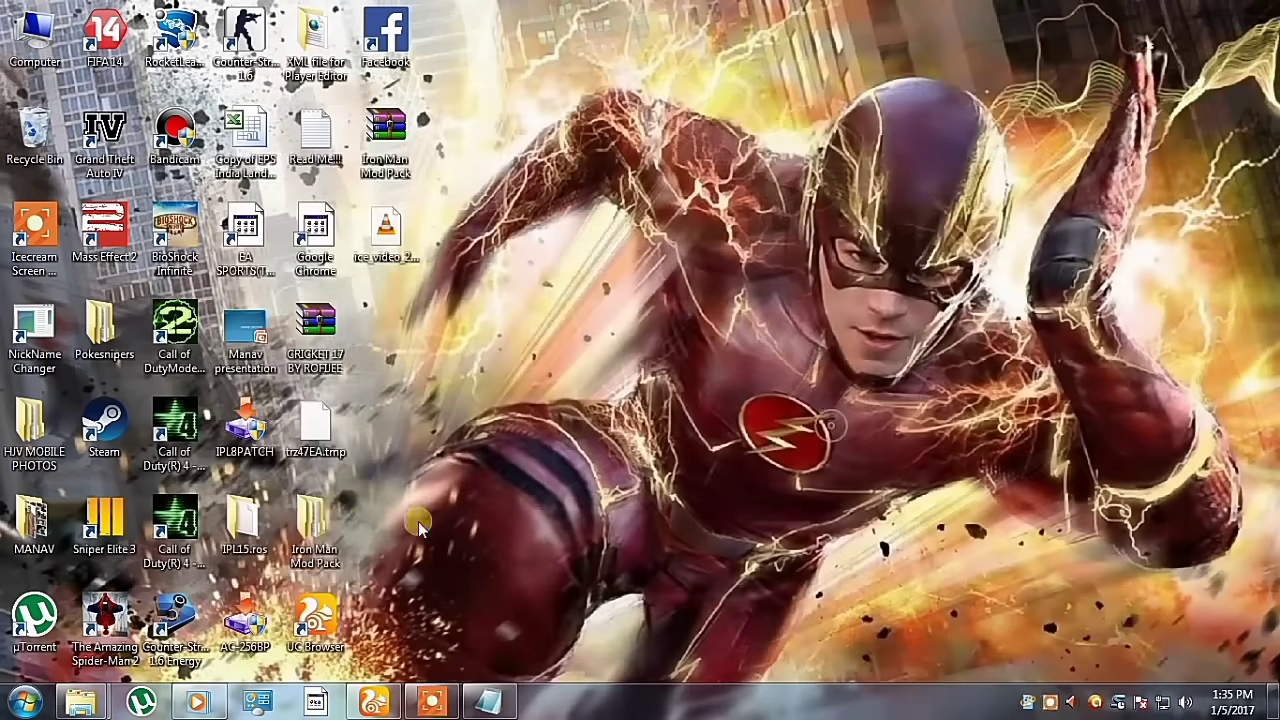
# Step: Open the desktop's Iron Man Mod Pack folder in a maximized window and enter the extracted subfolder
pyautogui.doubleClick(320, 525)
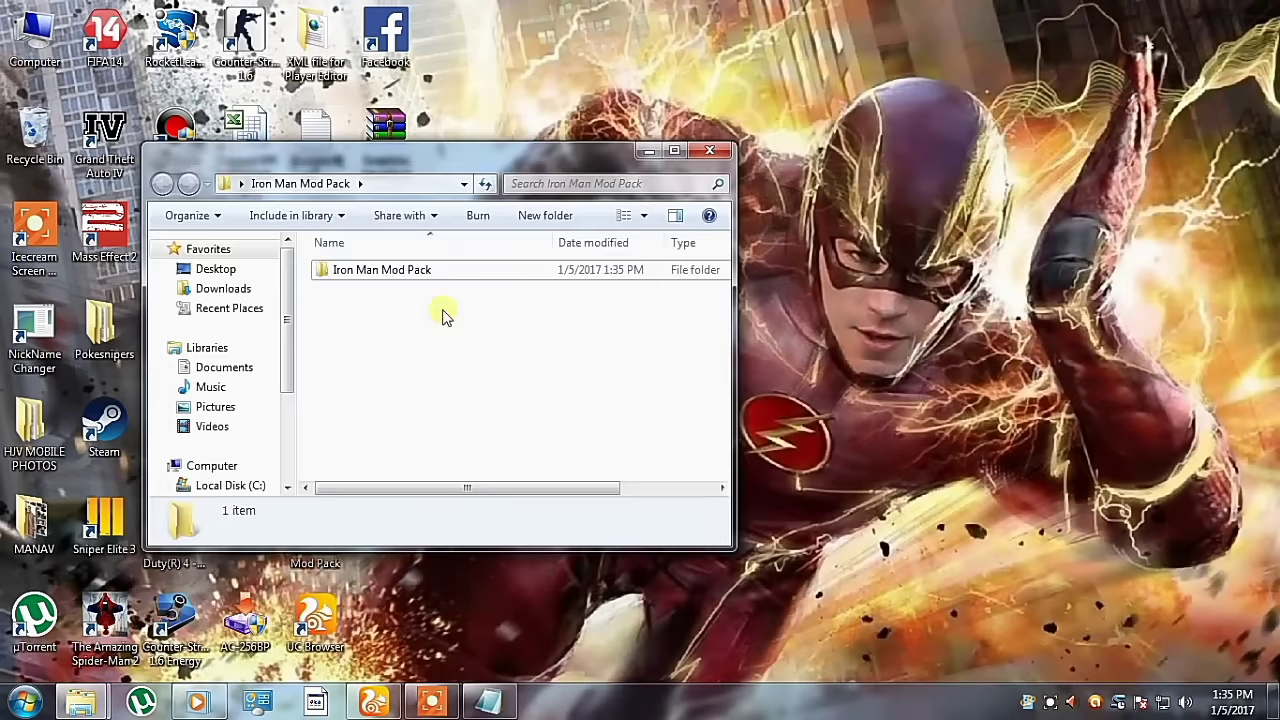
pyautogui.doubleClick(676, 155)
pyautogui.doubleClick(243, 122)
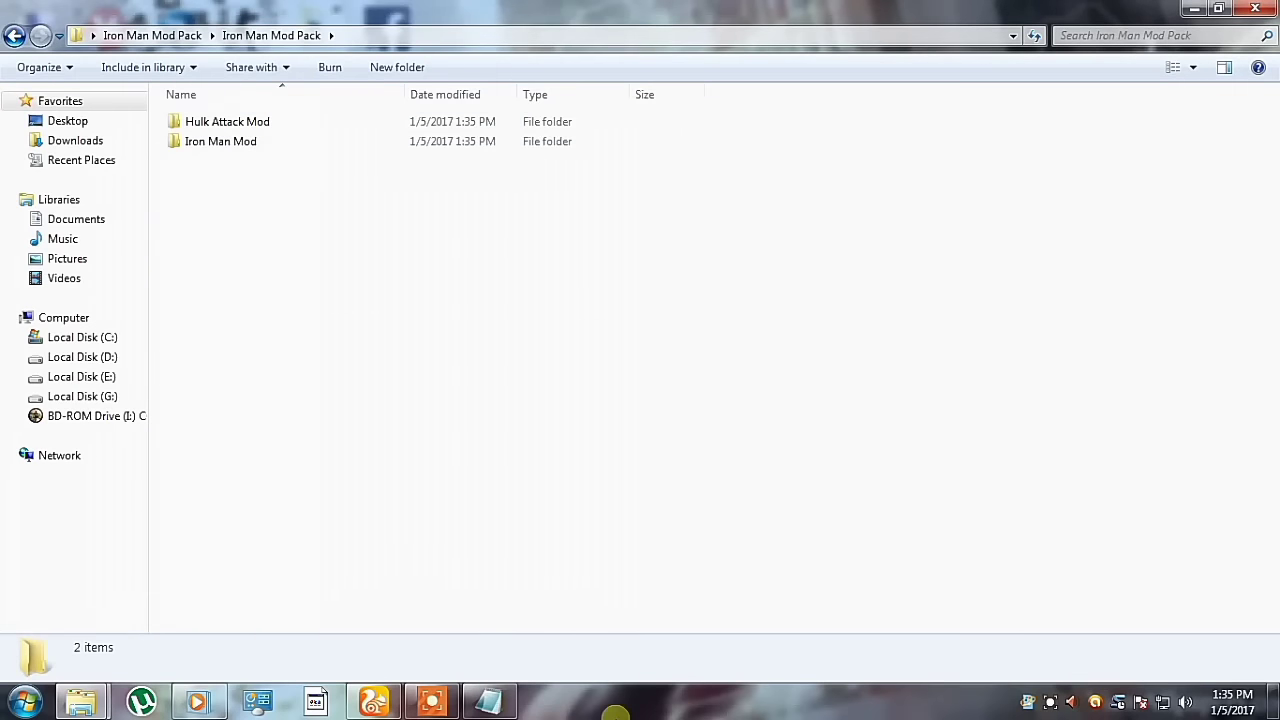
pyautogui.click(488, 701)
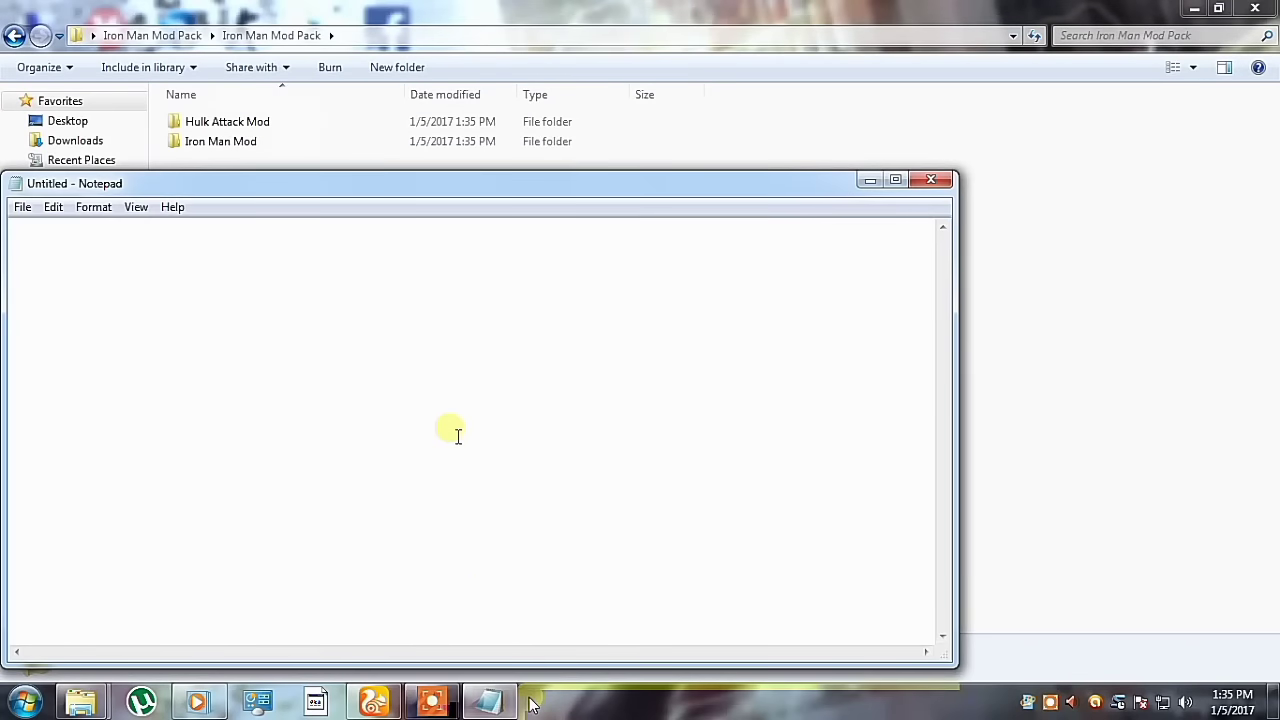
pyautogui.write('i m in')
pyautogui.write('stall')
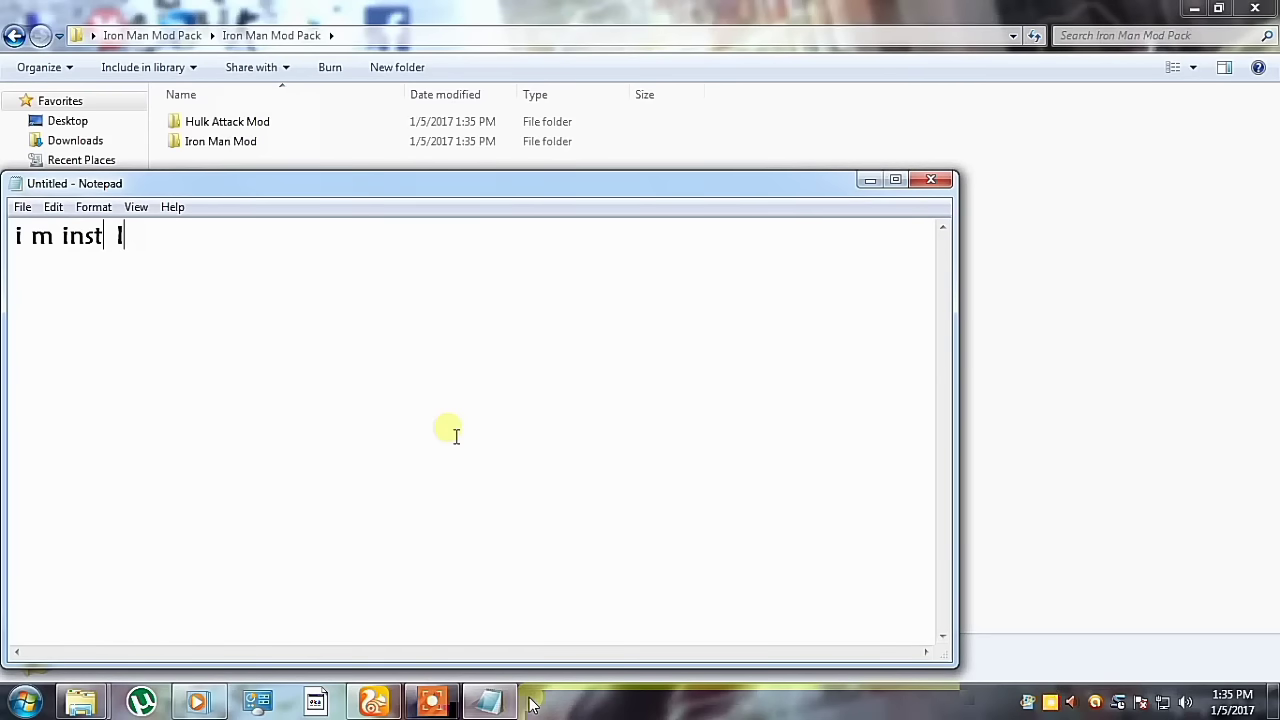
pyautogui.press('BackSpace')
pyautogui.press('BackSpace')
pyautogui.press('BackSpace')
pyautogui.press('BackSpace')
pyautogui.press('BackSpace')
pyautogui.press('BackSpace')
pyautogui.press('BackSpace')
pyautogui.press('BackSpace')
pyautogui.press('BackSpace')
pyautogui.press('BackSpace')
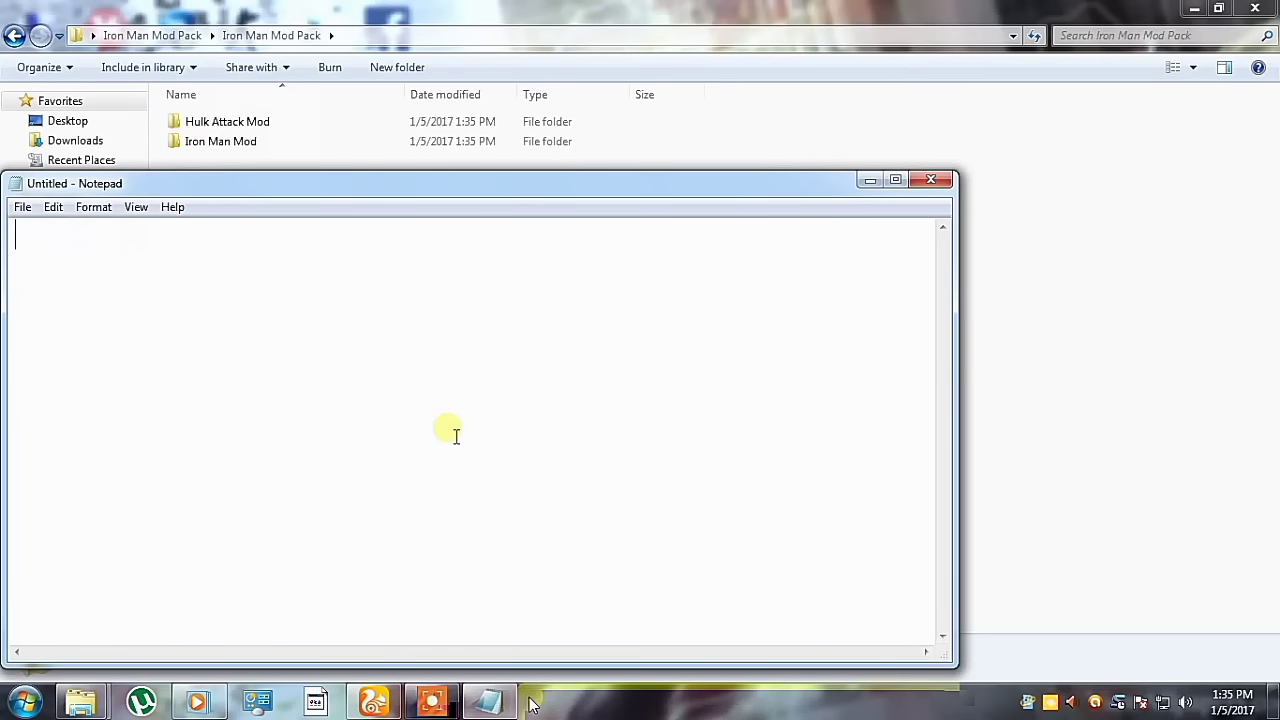
# Step: Minimize Notepad and open the Iron Man Mod folder
pyautogui.click(866, 181)
pyautogui.doubleClick(306, 143)
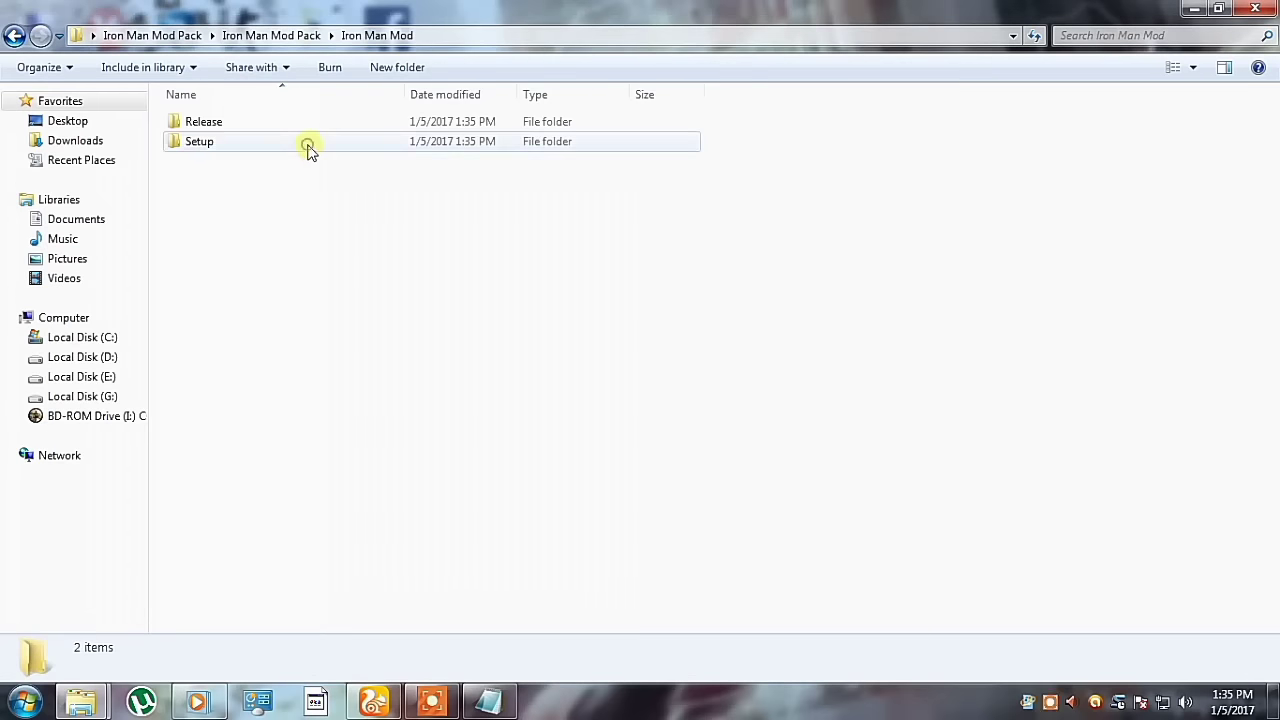
# Step: Write the message "i m going to use release to install the mod" in Notepad and clear it
pyautogui.click(495, 703)
pyautogui.write('i m going to use')
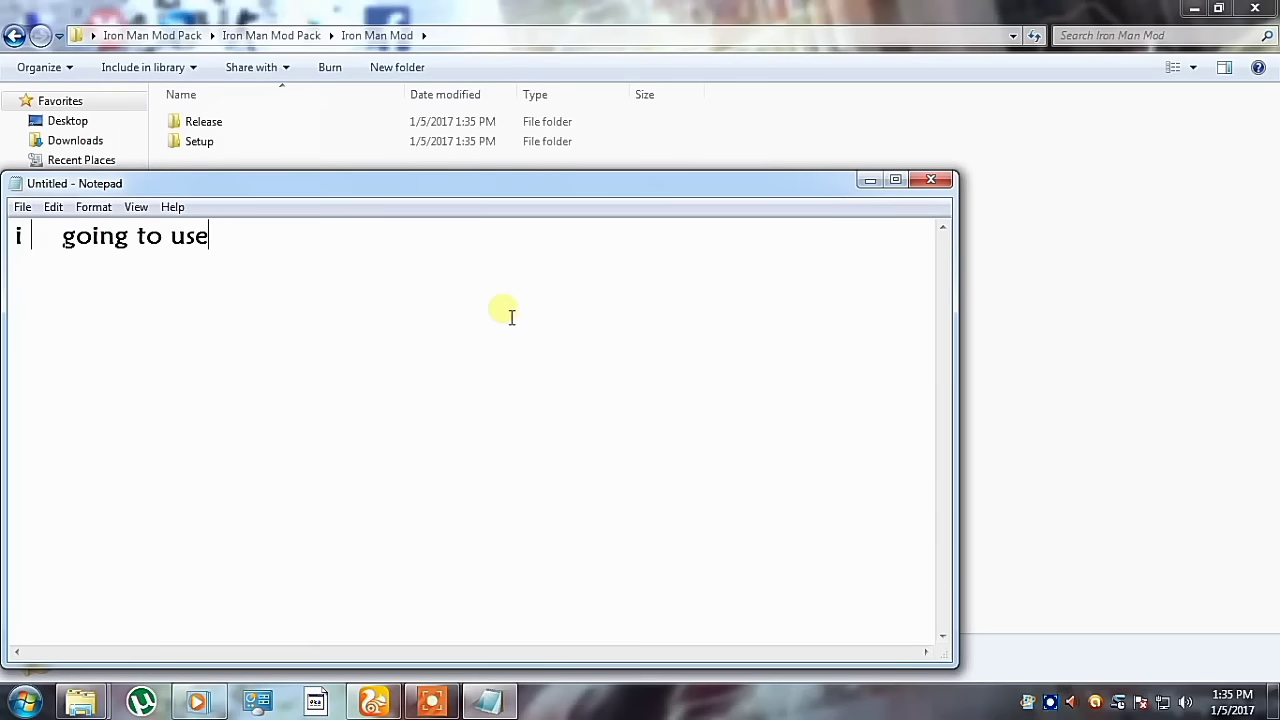
pyautogui.write(' release')
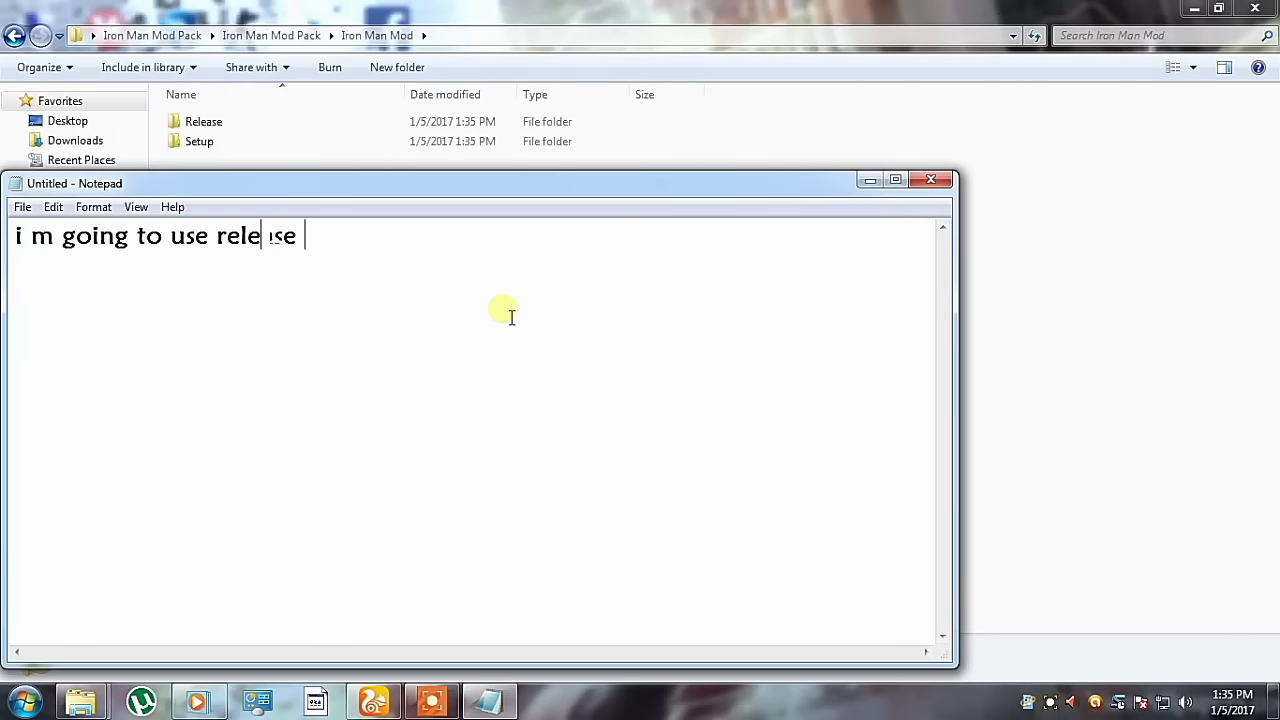
pyautogui.write(' to insta')
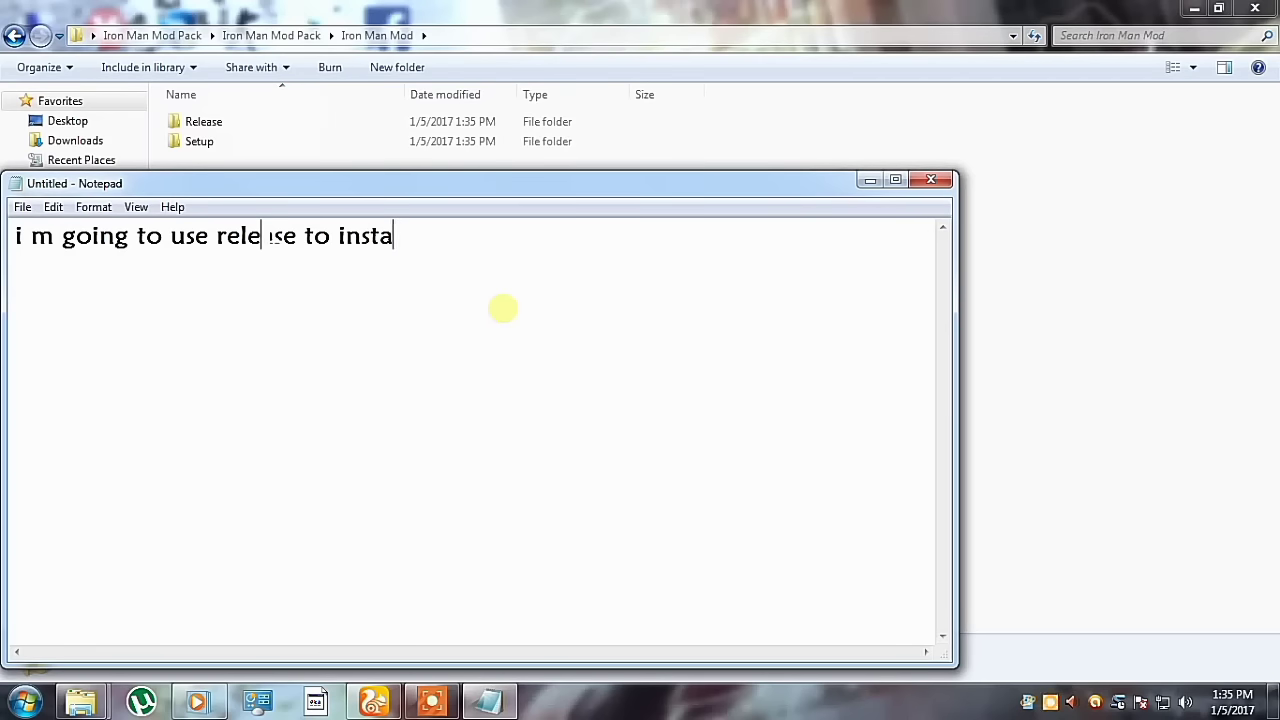
pyautogui.write('ll the mod')
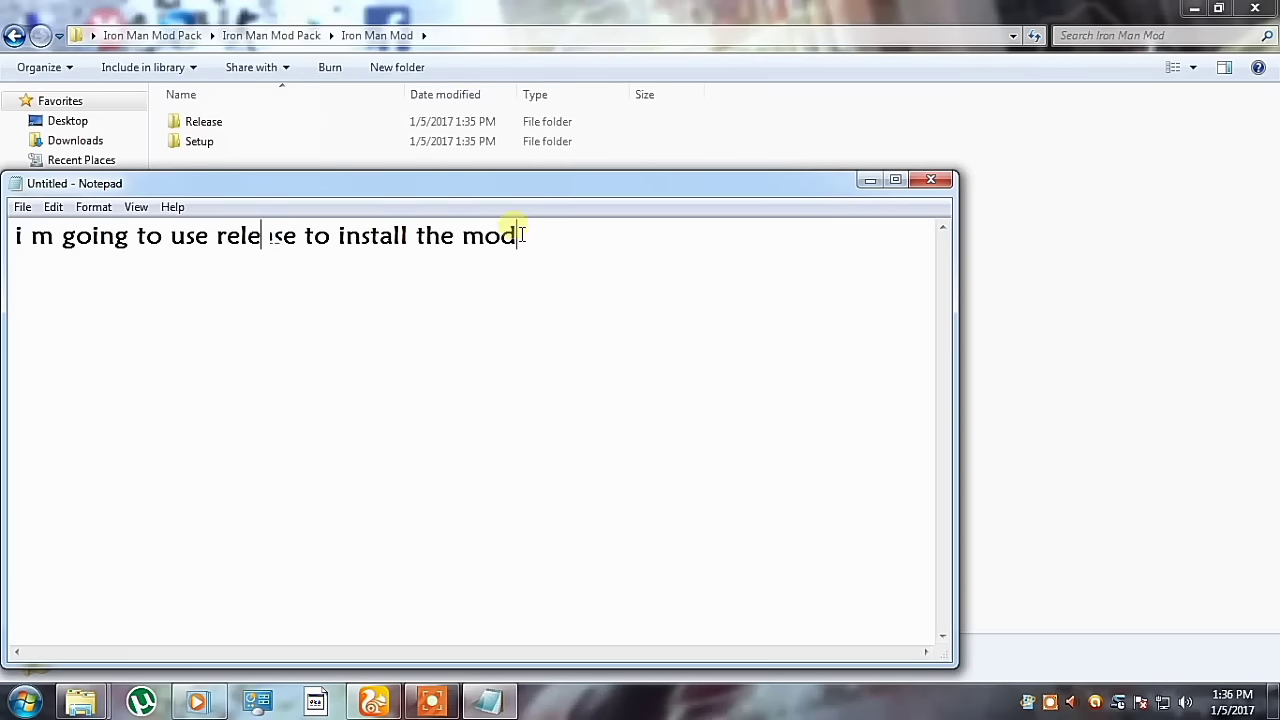
pyautogui.hotkey('ctrl', 'a')
pyautogui.write('\\')
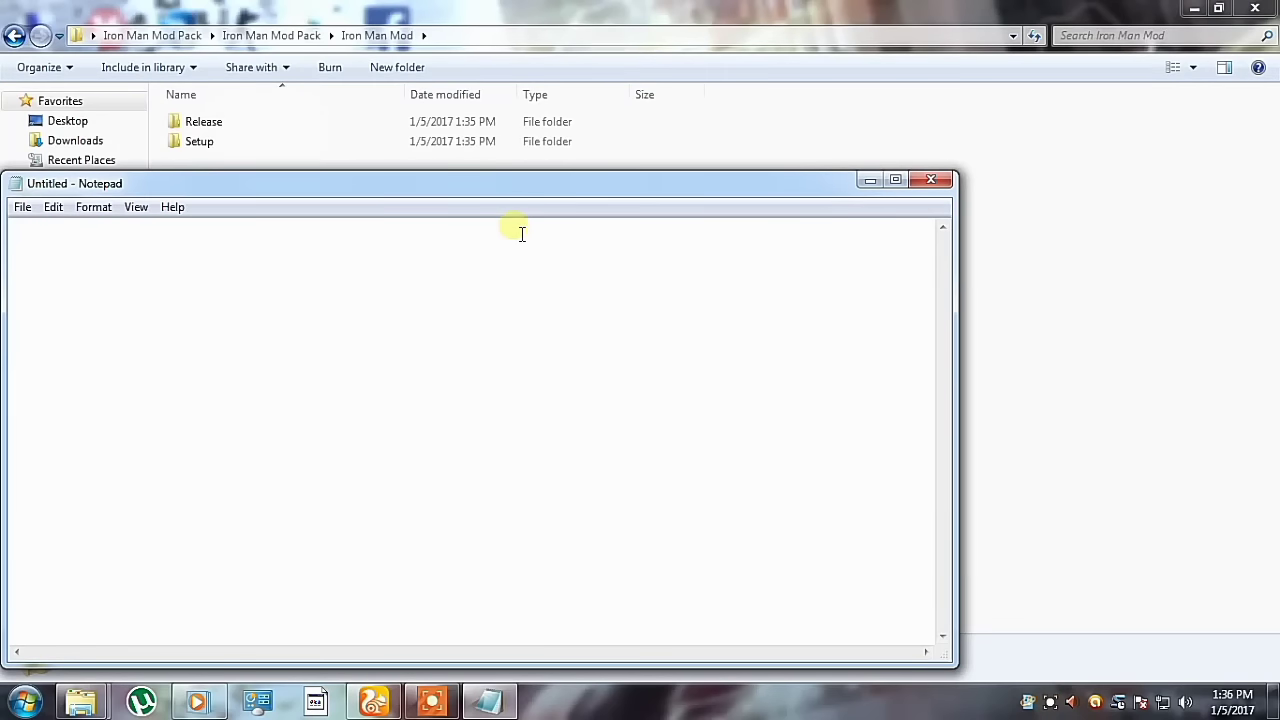
# Step: Write the message "u can also use setup" in Notepad and clear it
pyautogui.write(' can also us')
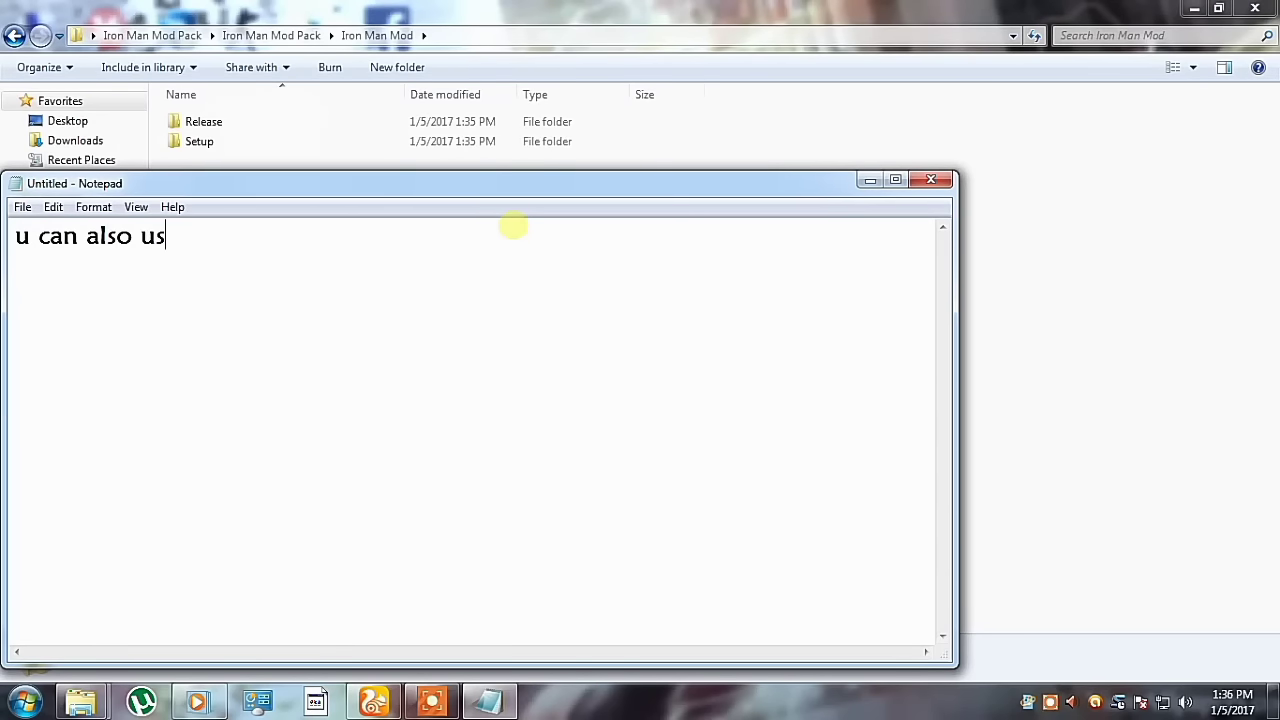
pyautogui.write('e setup')
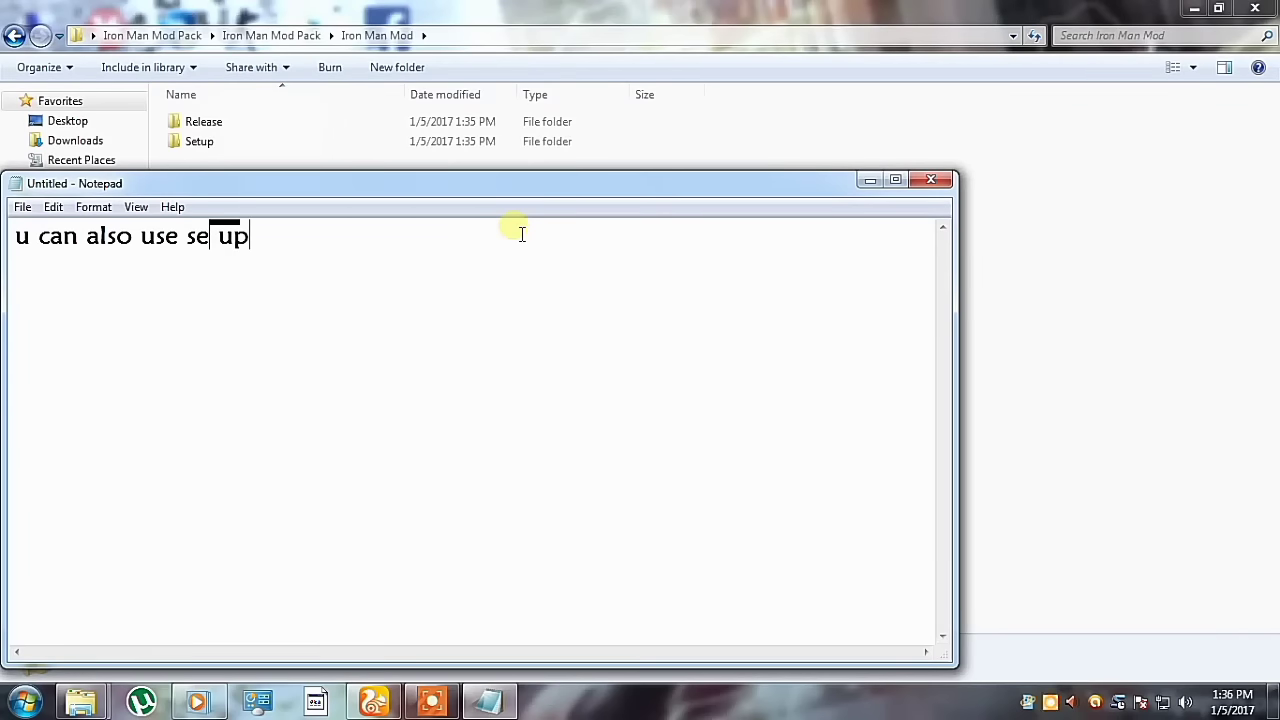
pyautogui.hotkey('ctrl', 'a')
pyautogui.hotkey('ctrl', 'BackSpace')
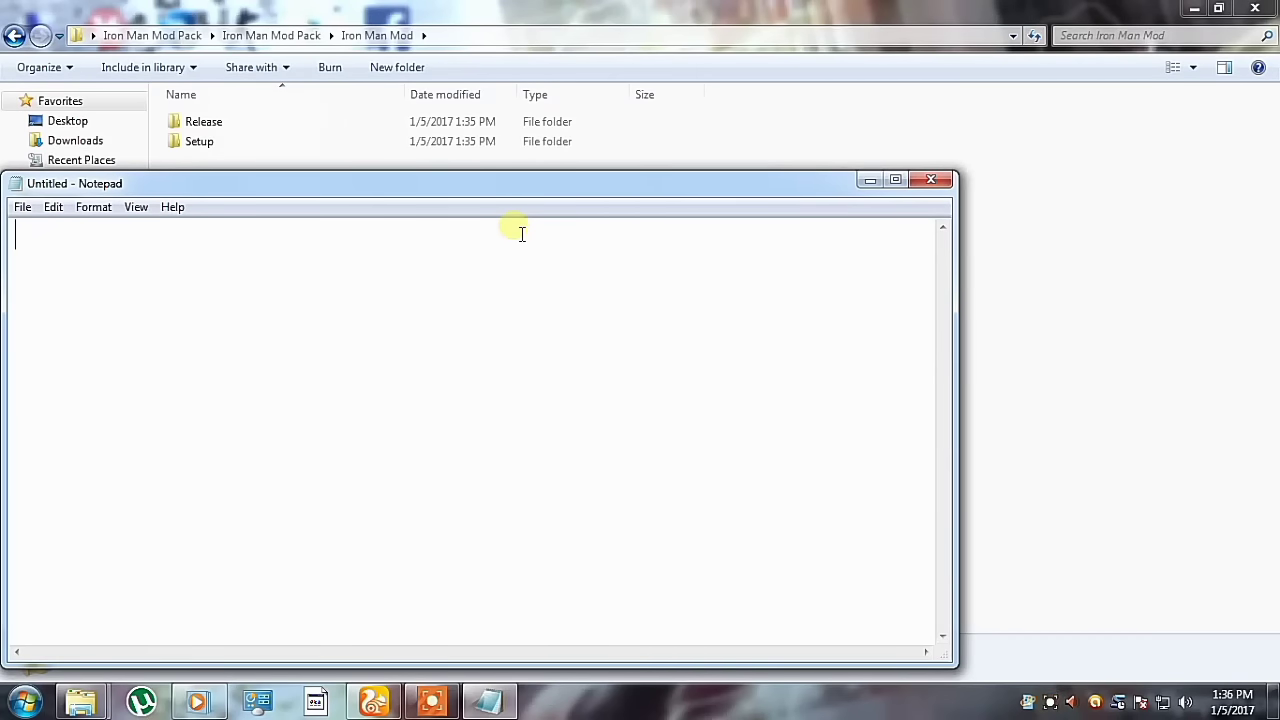
# Step: Write the message "i dont know when i open setup it crashes" in Notepad and clear it
pyautogui.write('i dont know wh')
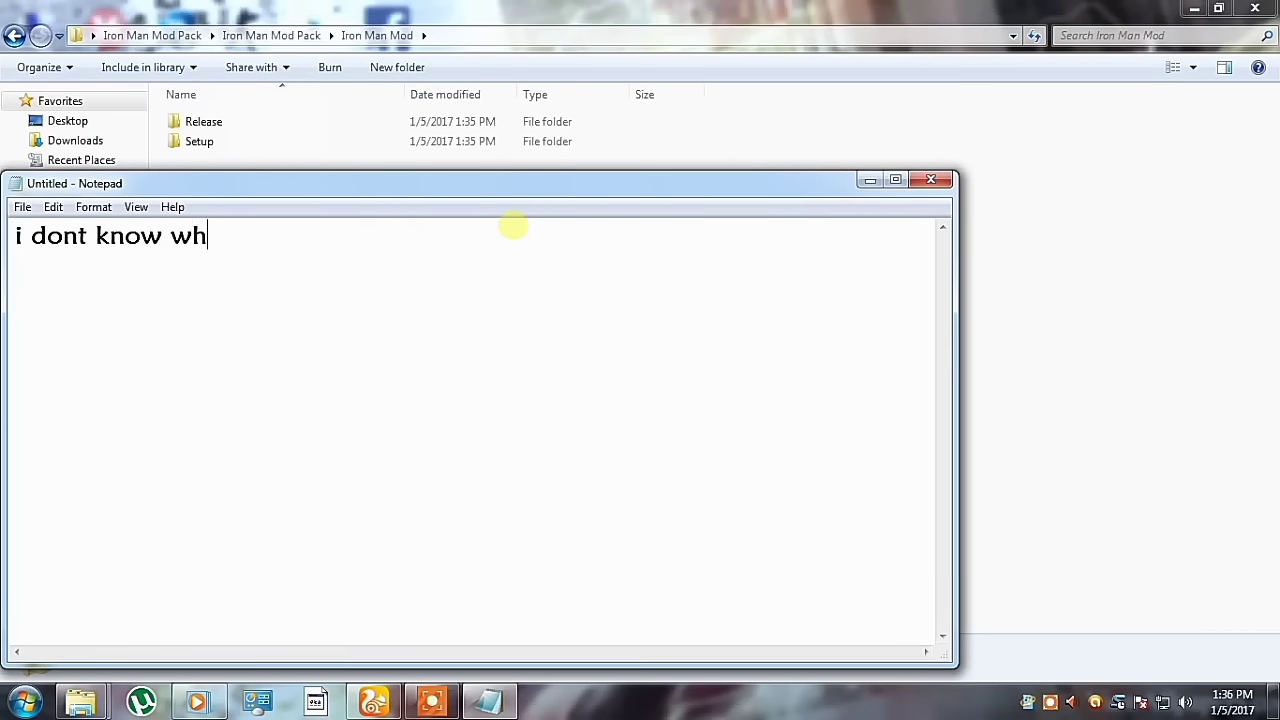
pyautogui.write('en i op')
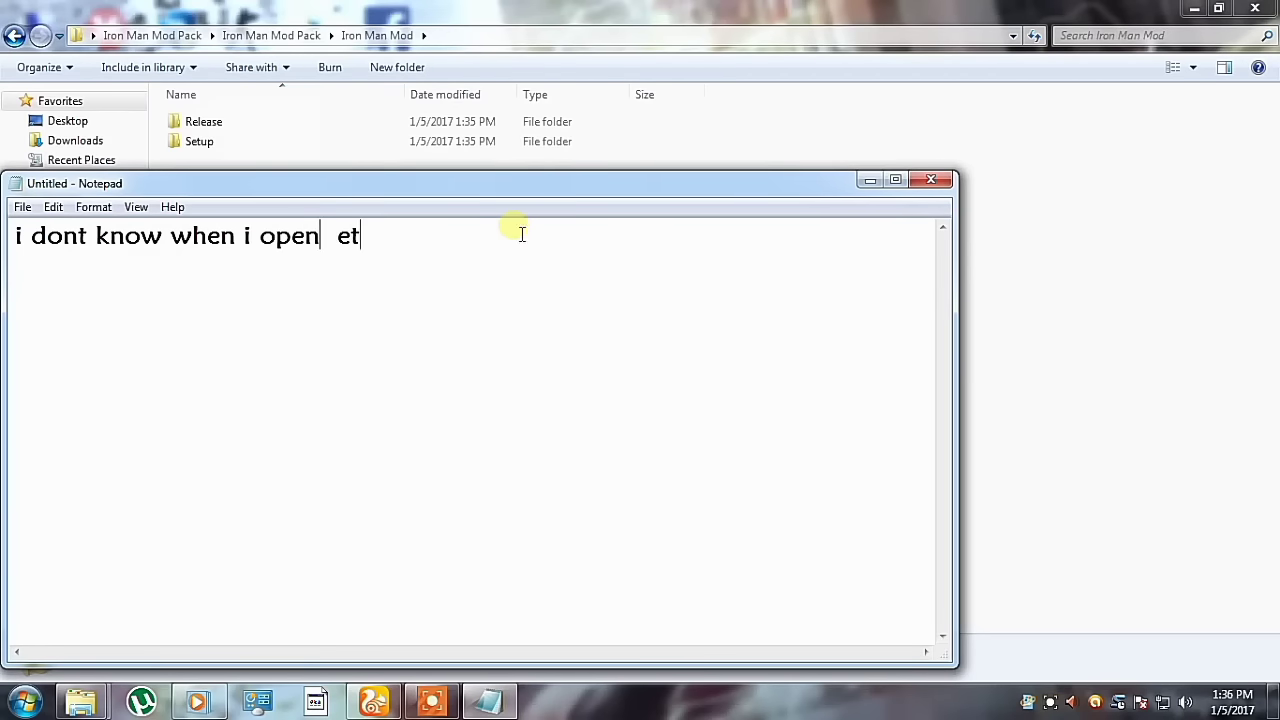
pyautogui.write('en setup it crashes')
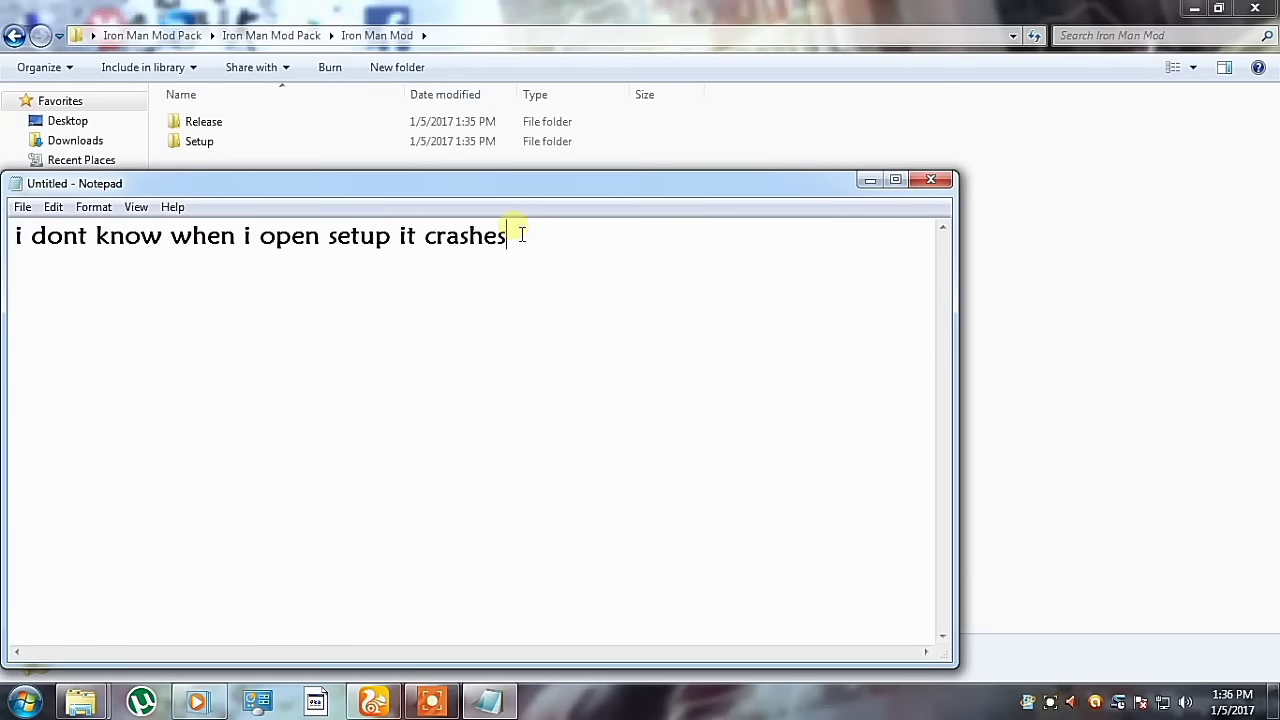
pyautogui.hotkey('ctrl', 'a')
pyautogui.press('BackSpace')
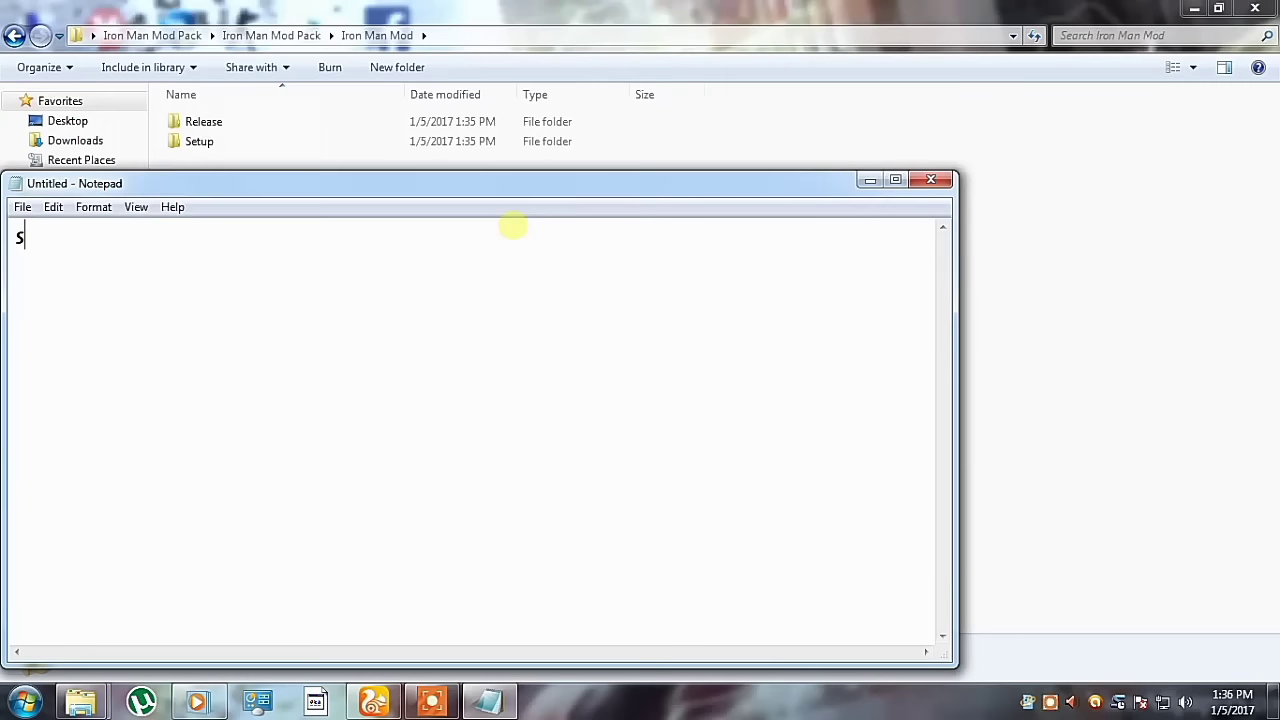
# Step: Write the message "so i m going to install with release" in Notepad, clear it and minimize the window
pyautogui.write('so i m going to install')
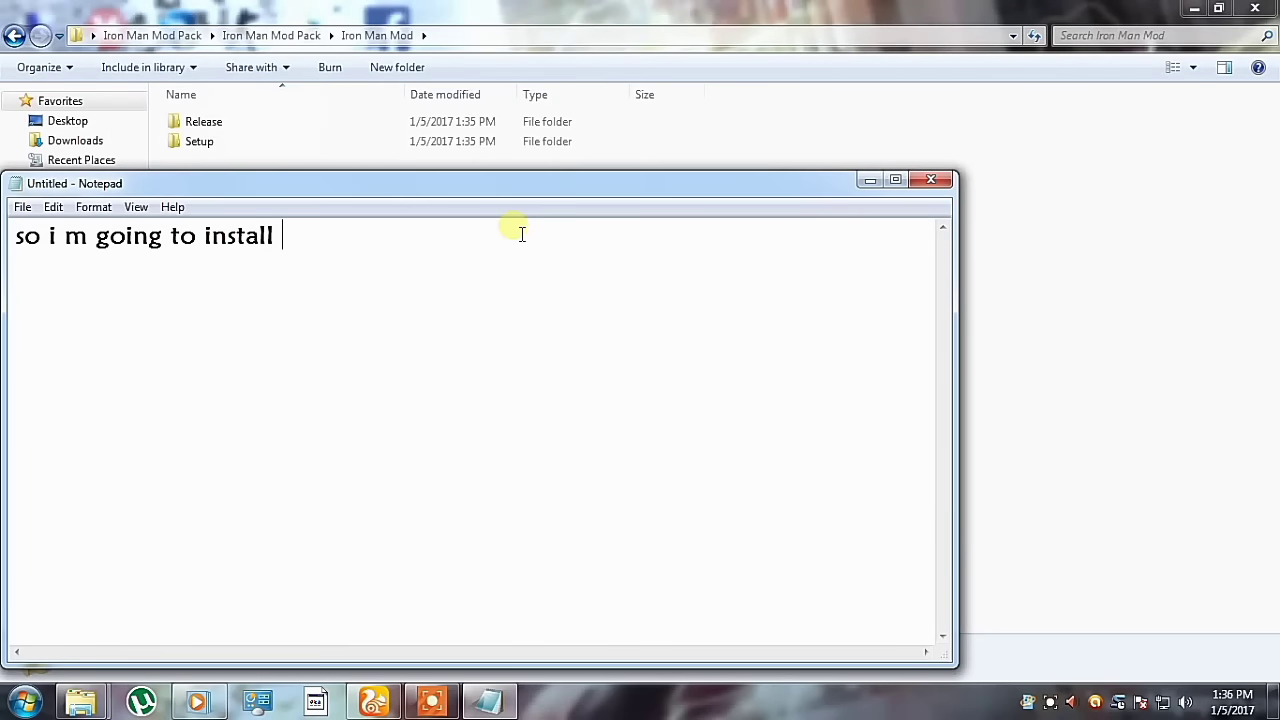
pyautogui.write('with rele')
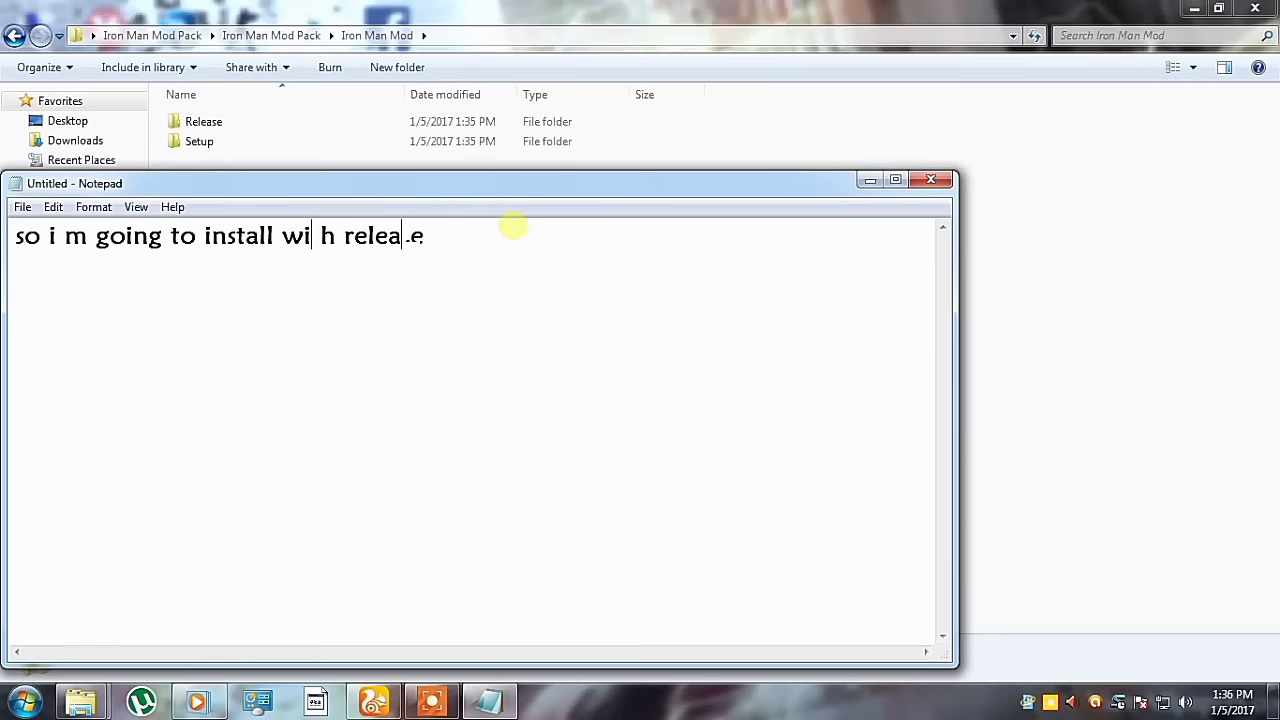
pyautogui.write('ase')
pyautogui.hotkey('ctrl', 'a')
pyautogui.press('BackSpace')
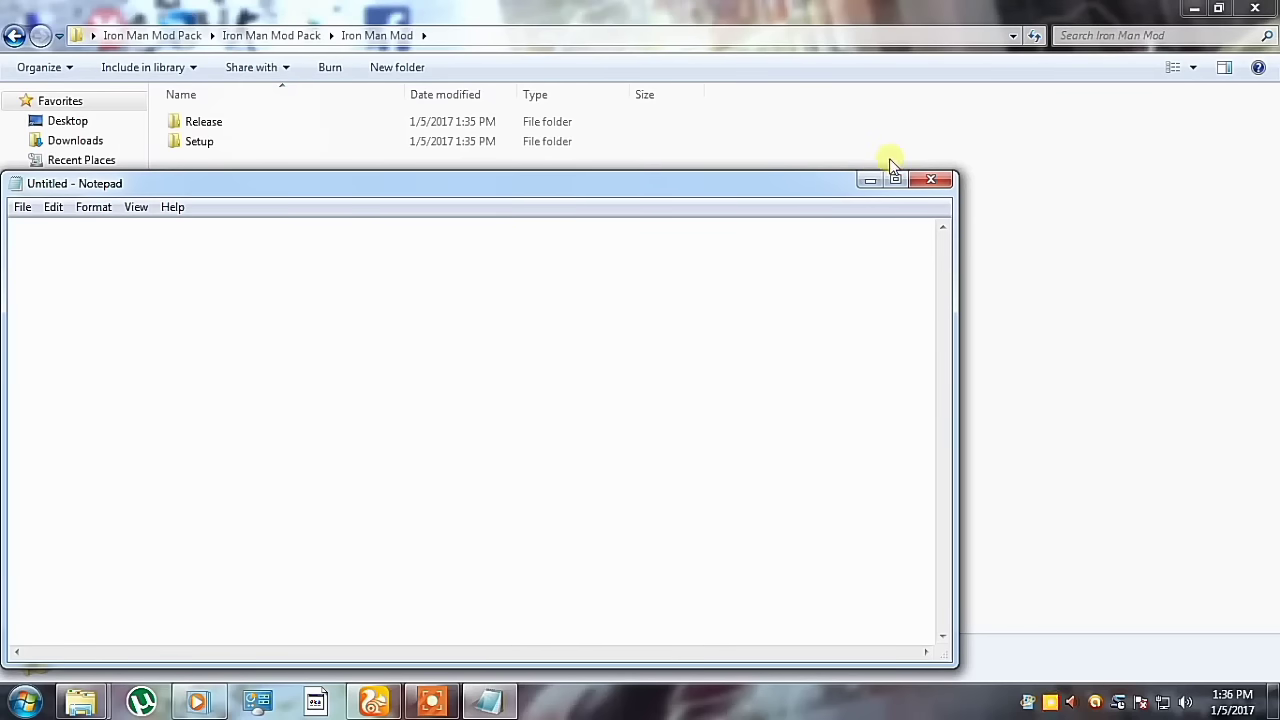
pyautogui.click(868, 180)
# Step: Open the Release folder and look through its Models, GTAVHud_by_DK22Pac and CLEO folders, returning to Release
pyautogui.doubleClick(250, 121)
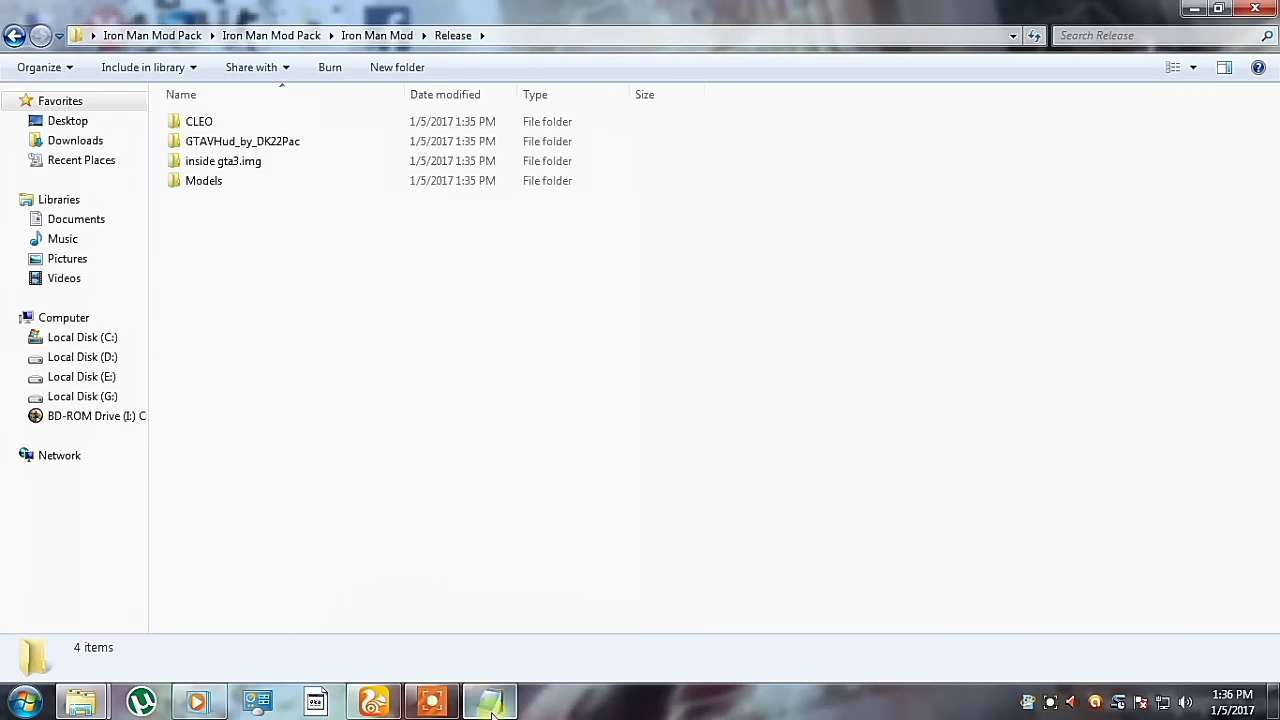
pyautogui.doubleClick(254, 180)
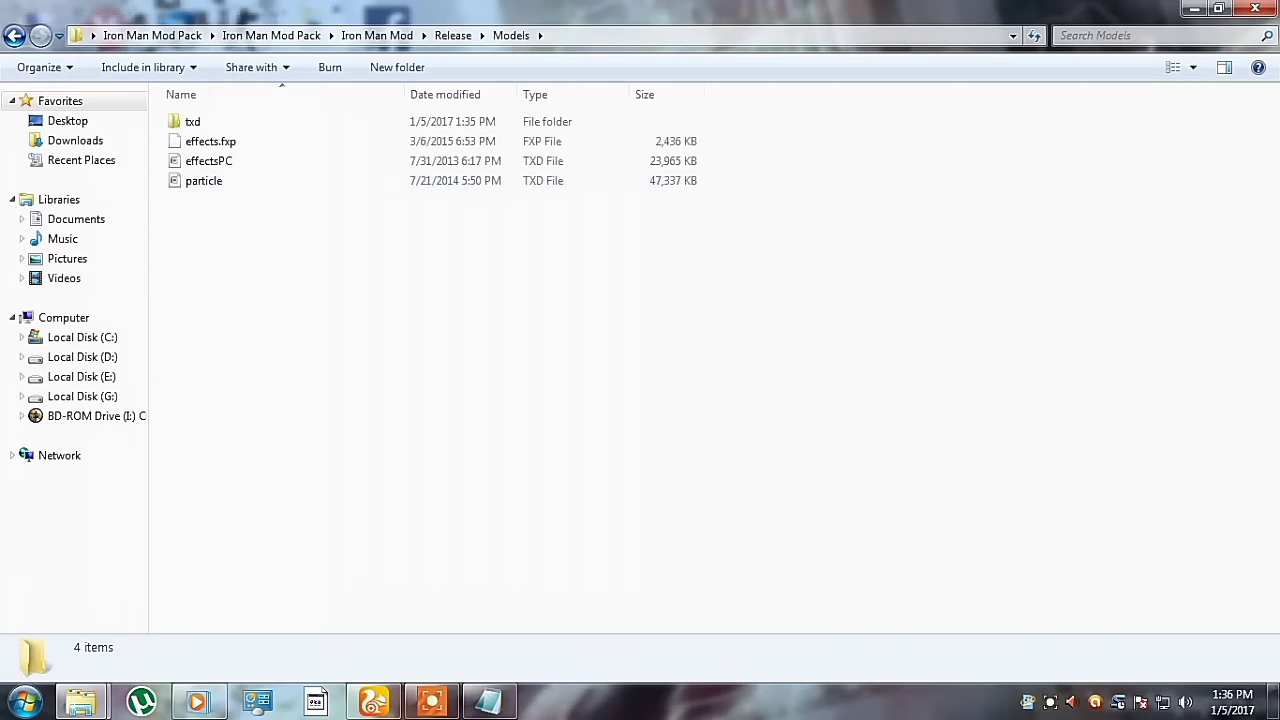
pyautogui.click(12, 37)
pyautogui.doubleClick(245, 141)
pyautogui.click(14, 36)
pyautogui.doubleClick(272, 123)
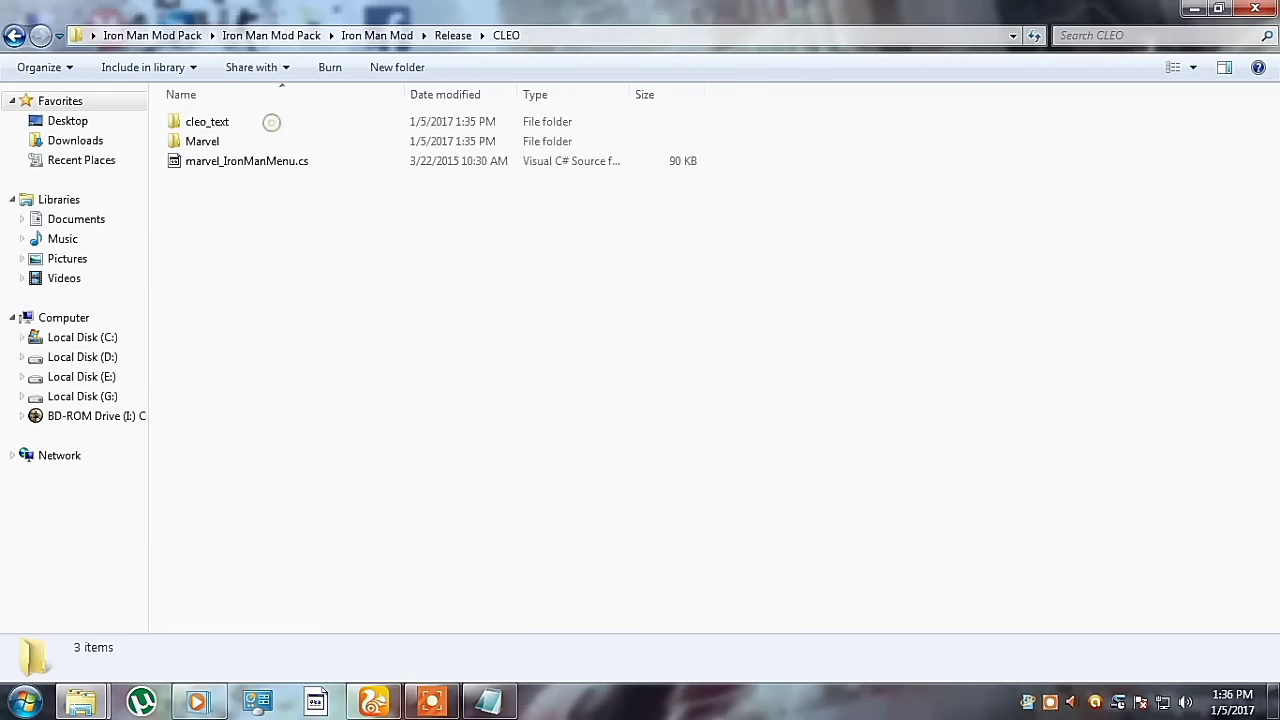
pyautogui.click(14, 36)
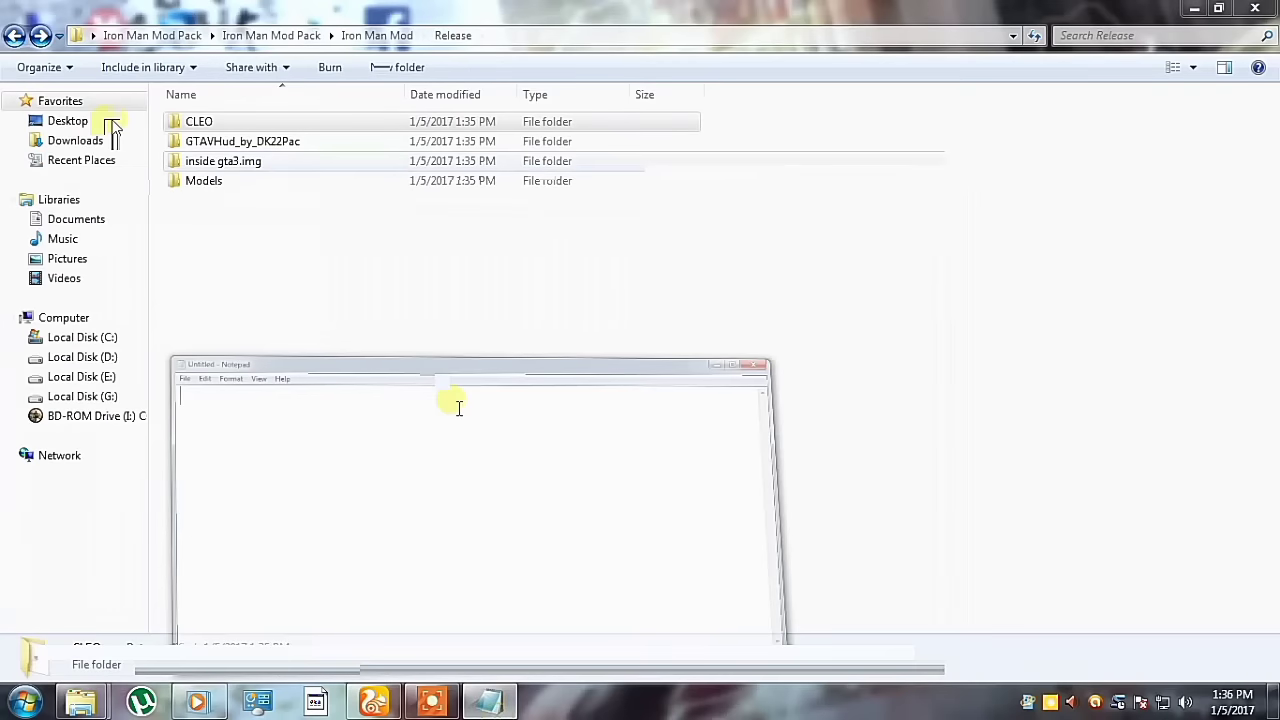
# Step: Write the message "just copy all folders except inside gta3.imj into the root directory of ur game" in Notepad, clear it and minimize the window
pyautogui.write('just')
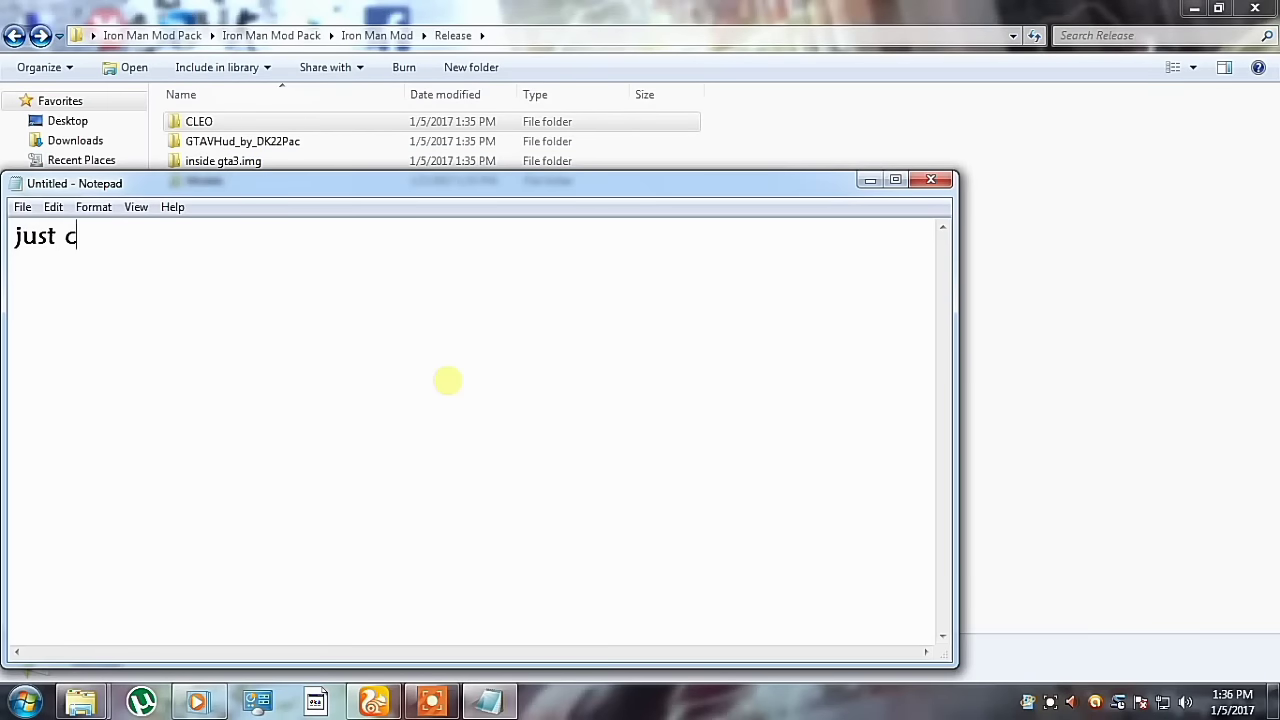
pyautogui.write('copy all')
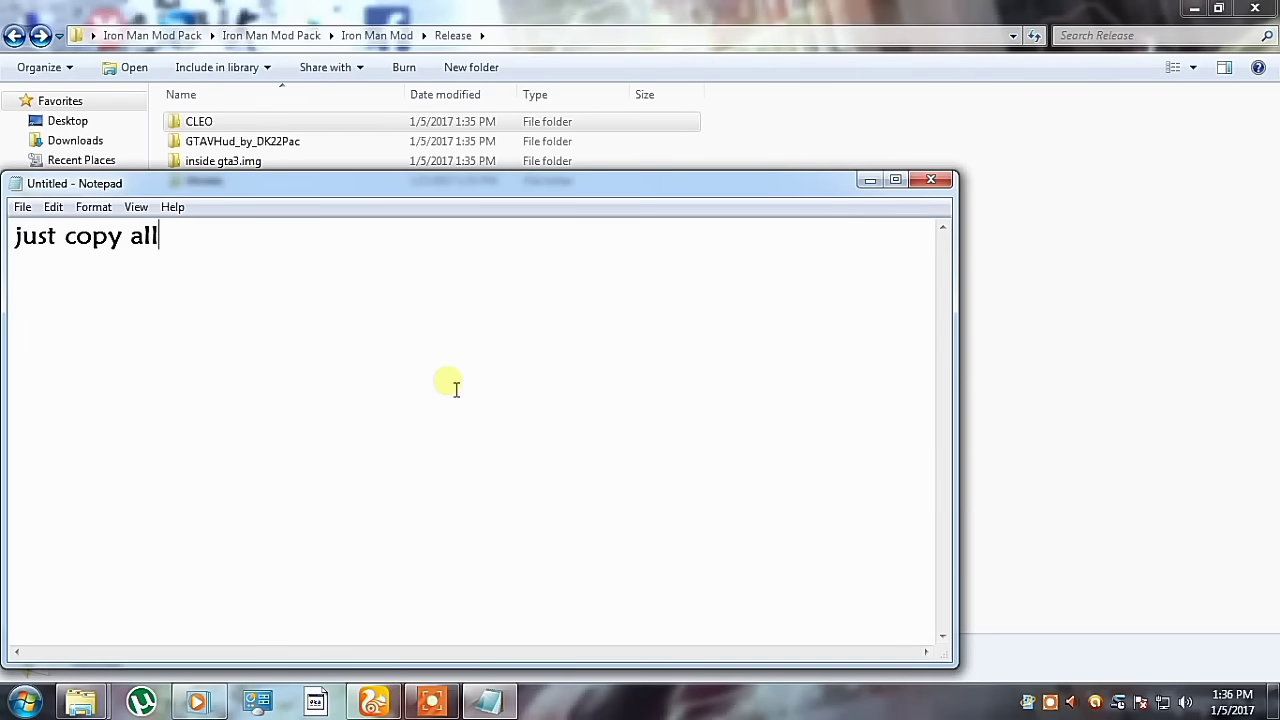
pyautogui.write(' folder ')
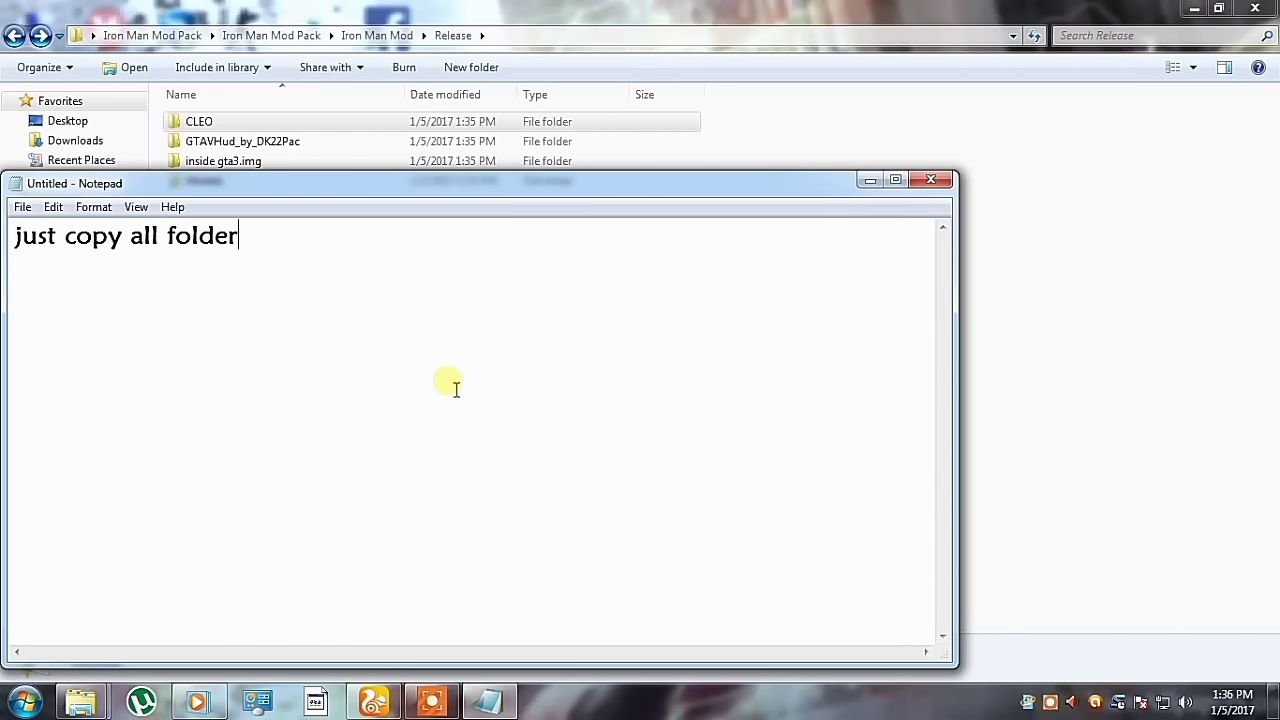
pyautogui.write(' except')
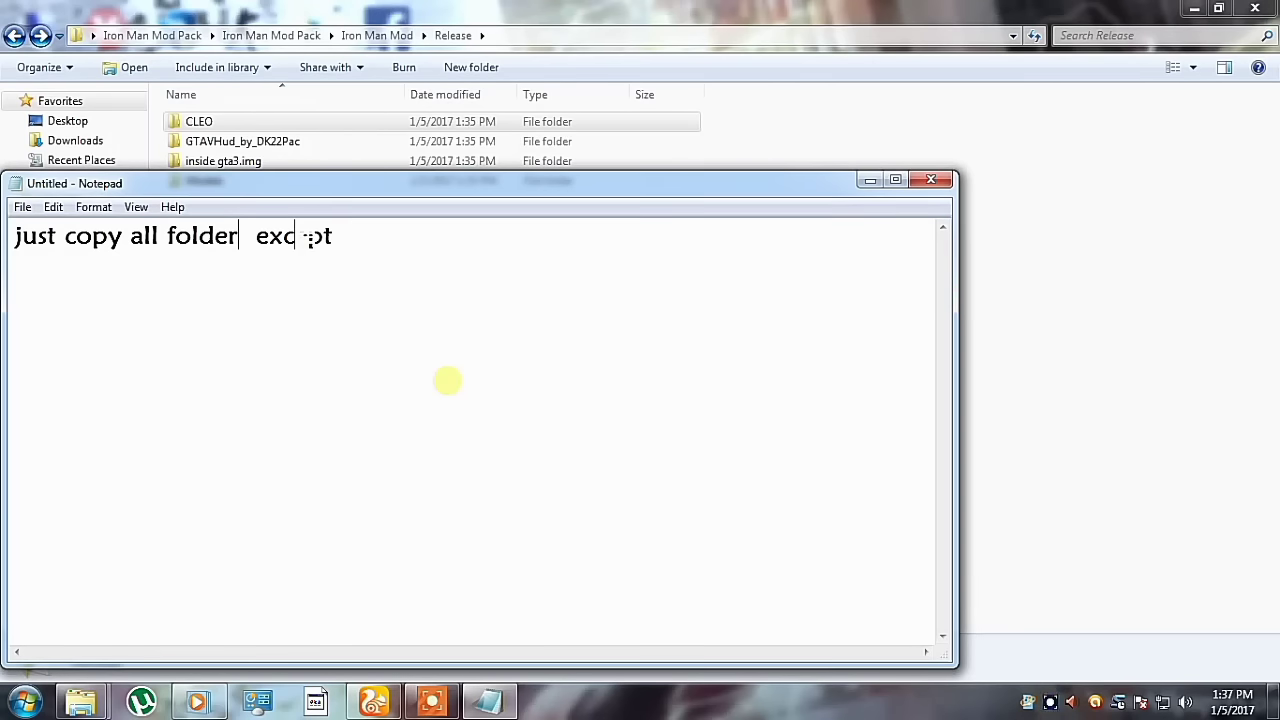
pyautogui.write(' inside gta3.imj into the root di')
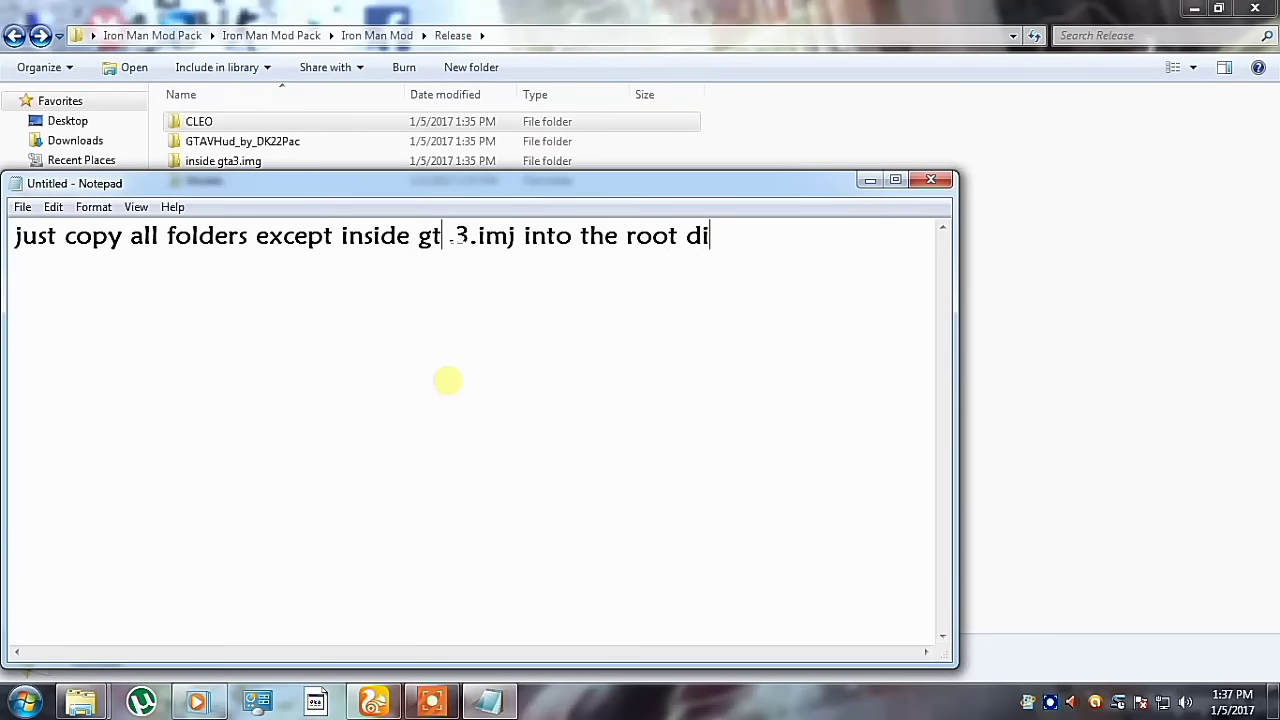
pyautogui.write('rectory i of ur game')
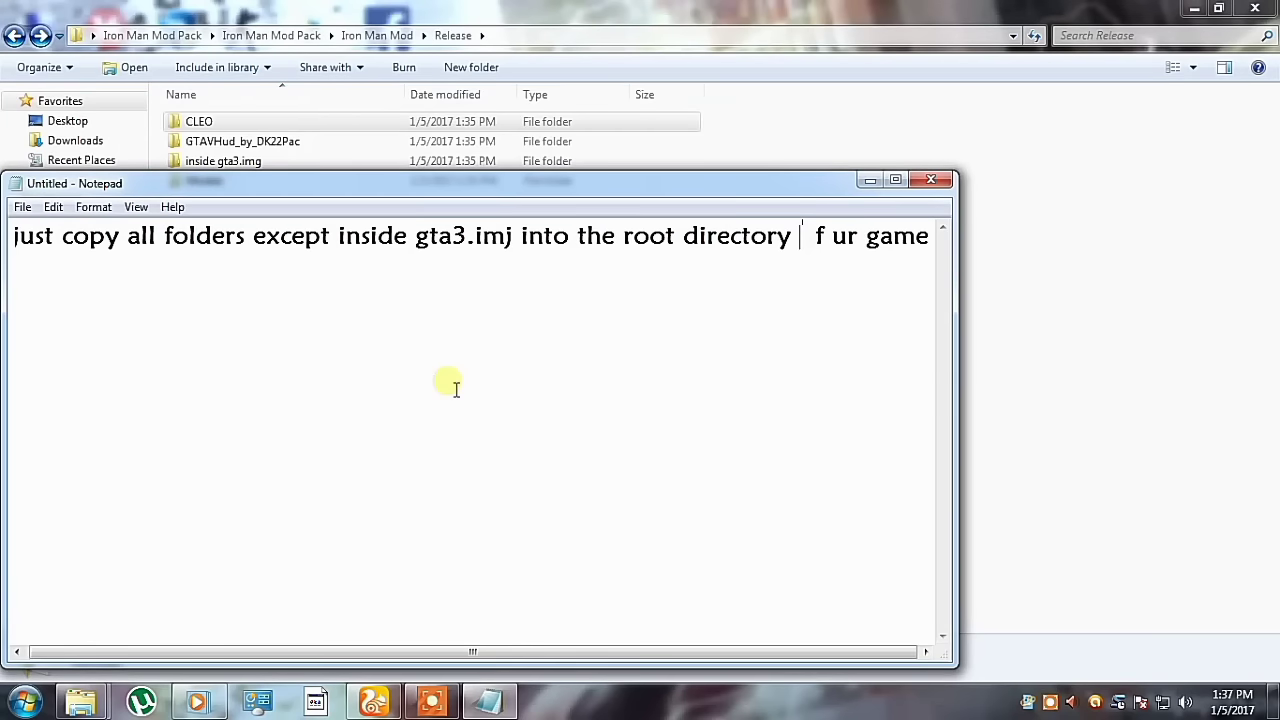
pyautogui.hotkey('ctrl', 'a')
pyautogui.press('BackSpace')
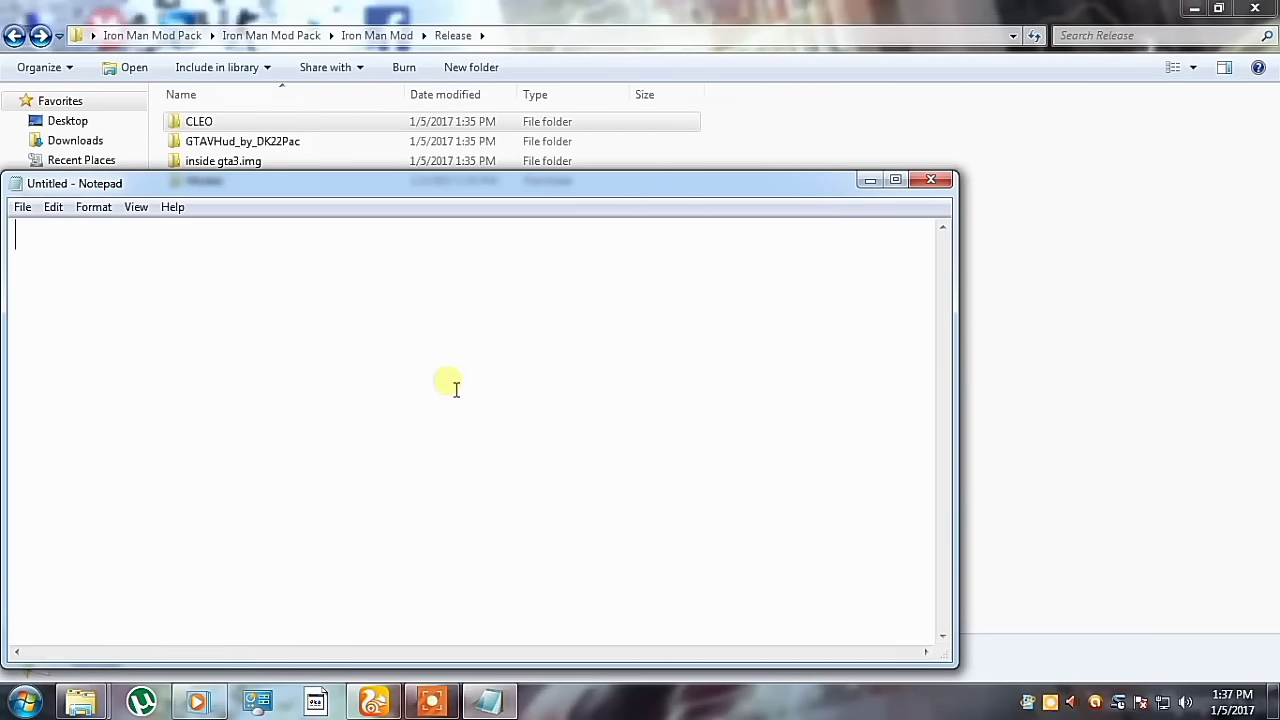
pyautogui.click(866, 182)
# Step: Copy the CLEO, GTAVHud_by_DK22Pac and Models folders from the Release folder, leaving out inside gta3.img
pyautogui.click(637, 366)
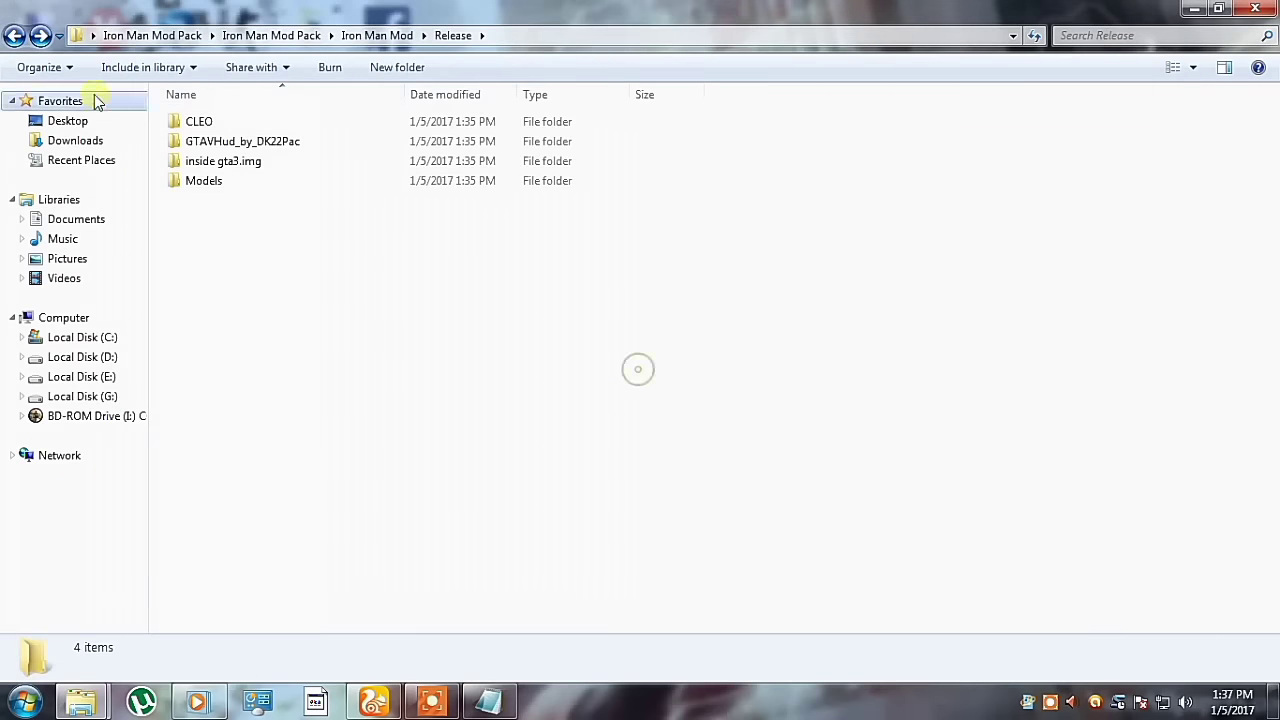
pyautogui.click(243, 121)
pyautogui.keyDown('ctrl'); pyautogui.click(244, 181); pyautogui.keyUp('ctrl')
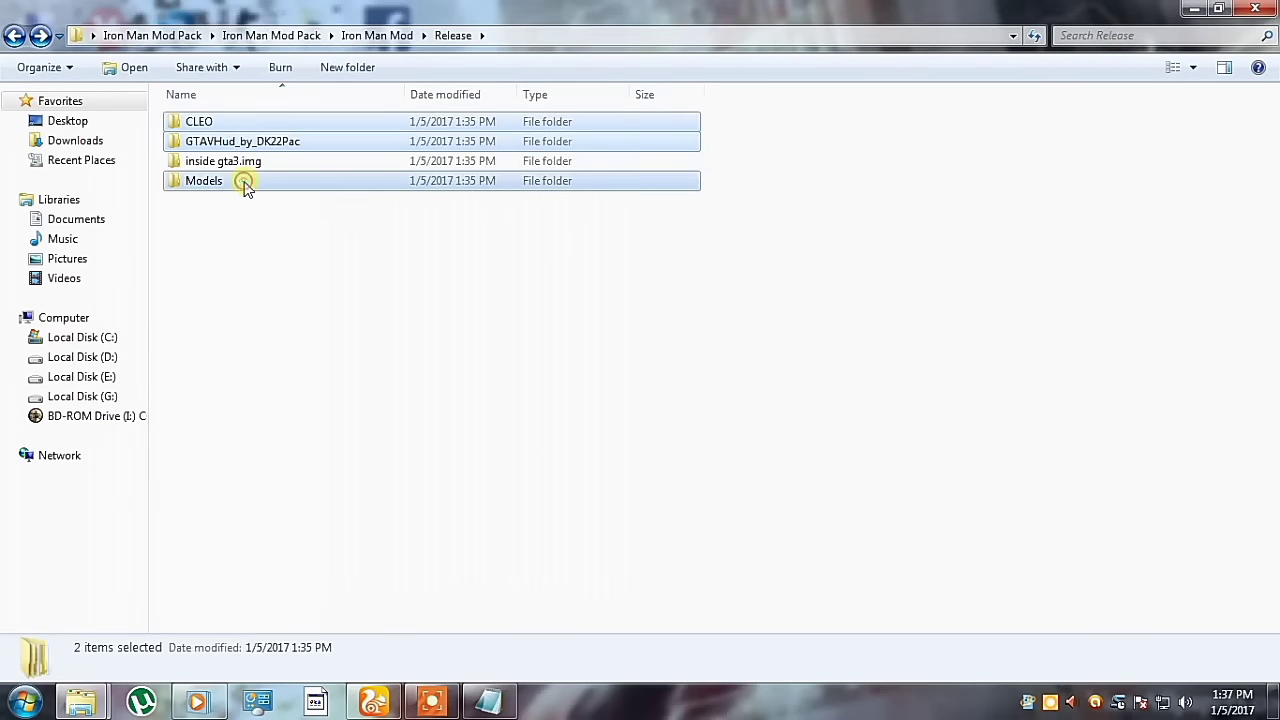
pyautogui.rightClick(245, 181)
pyautogui.click(329, 554)
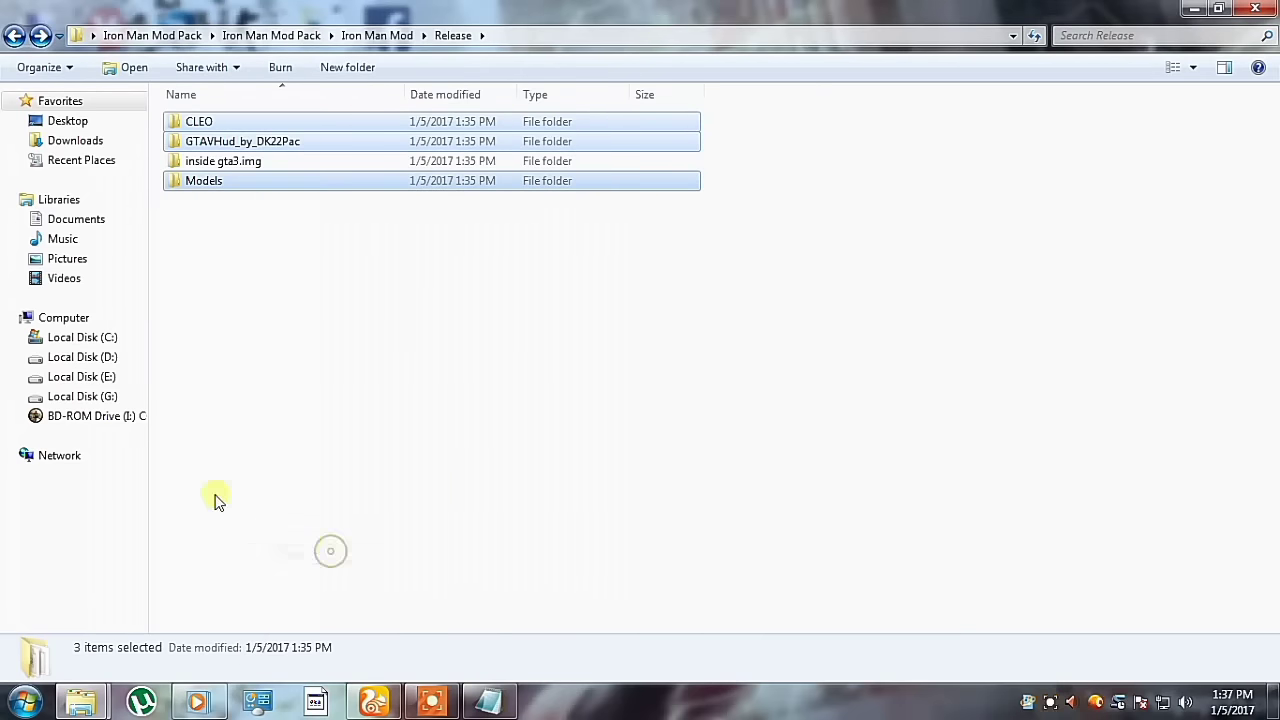
# Step: Paste the copied folders into the Bckup 3 game folder on Local Disk (D:), overwriting all existing files
pyautogui.click(84, 358)
pyautogui.doubleClick(232, 224)
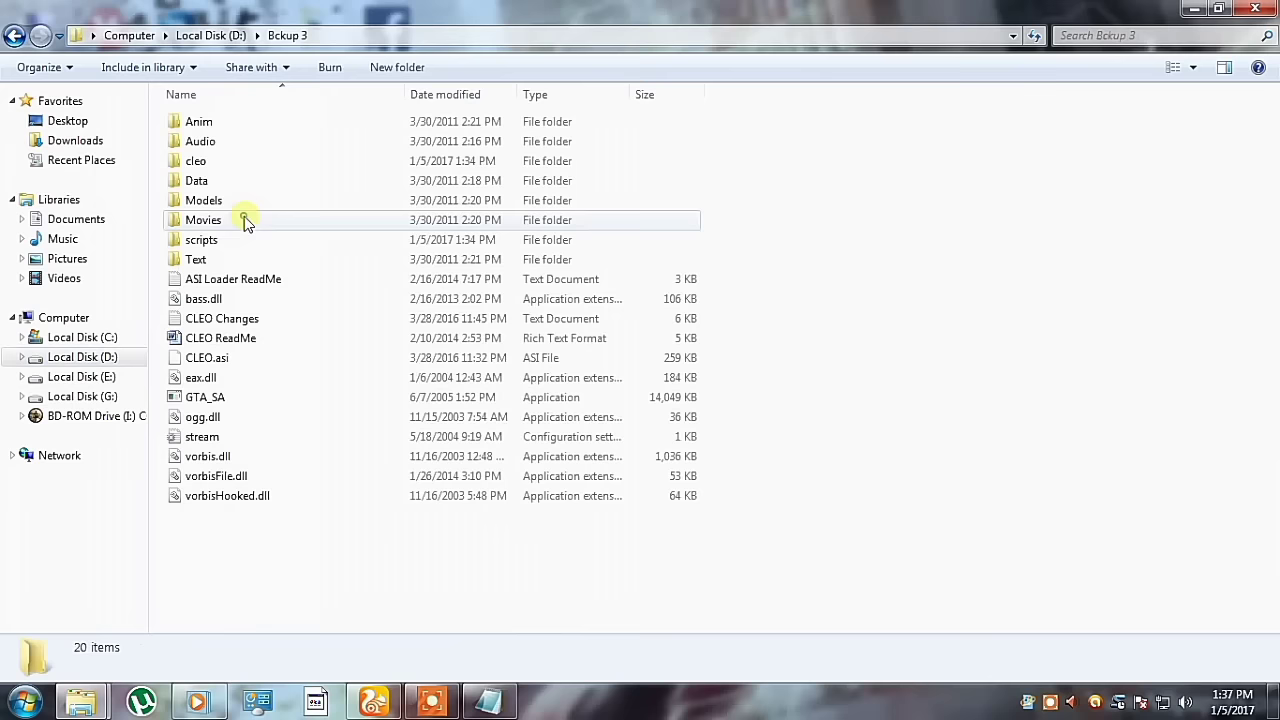
pyautogui.rightClick(881, 199)
pyautogui.click(912, 334)
pyautogui.click(911, 345)
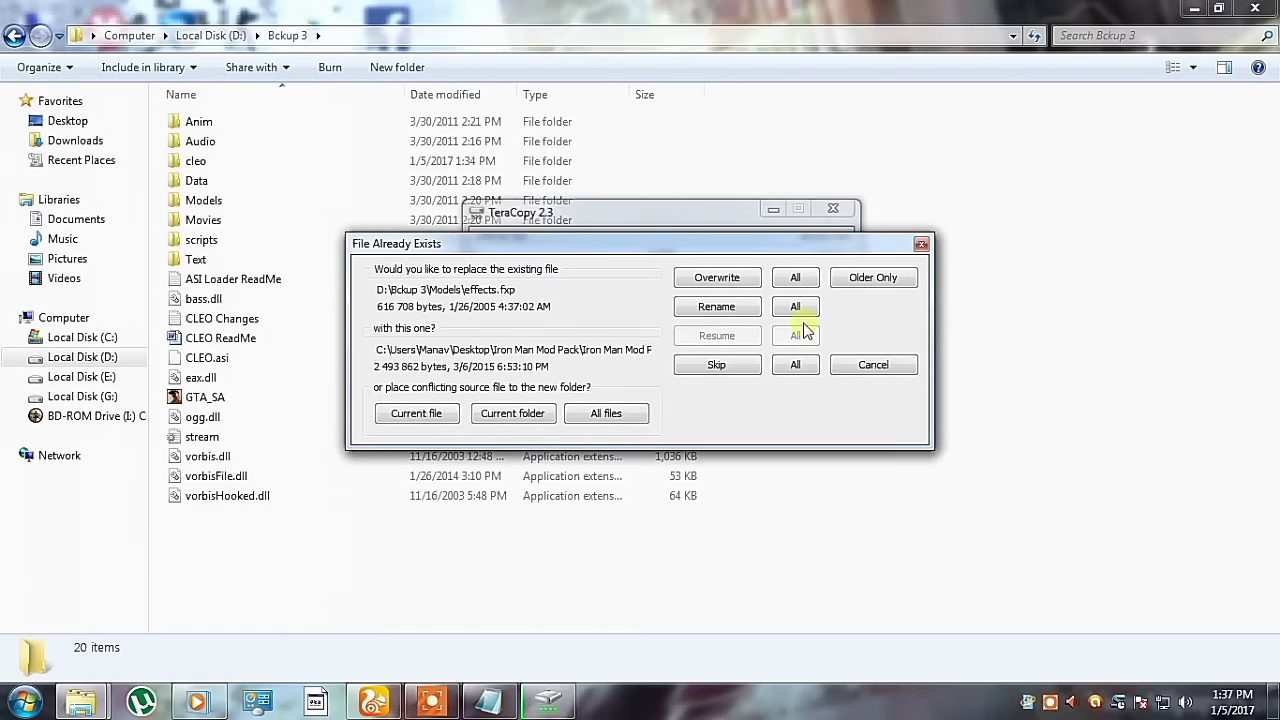
pyautogui.click(795, 279)
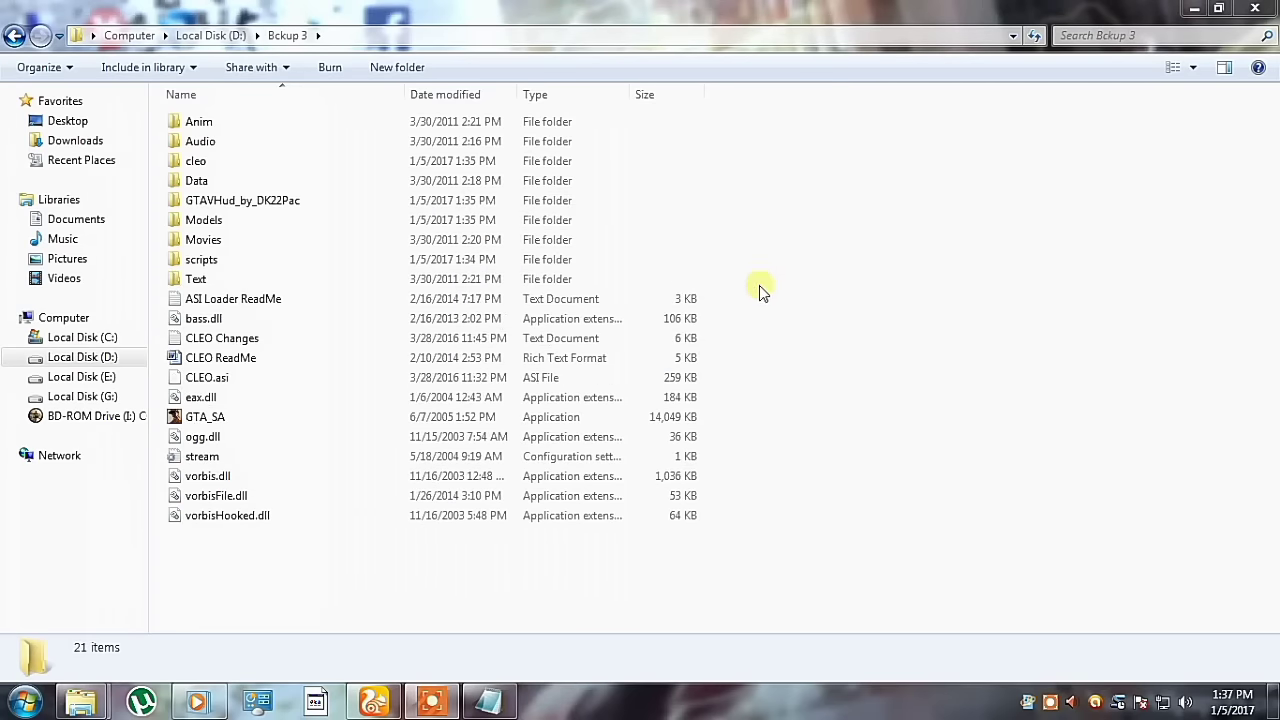
# Step: Write the message "now open alci imj editor" in Notepad, clear it and minimize the window
pyautogui.click(488, 701)
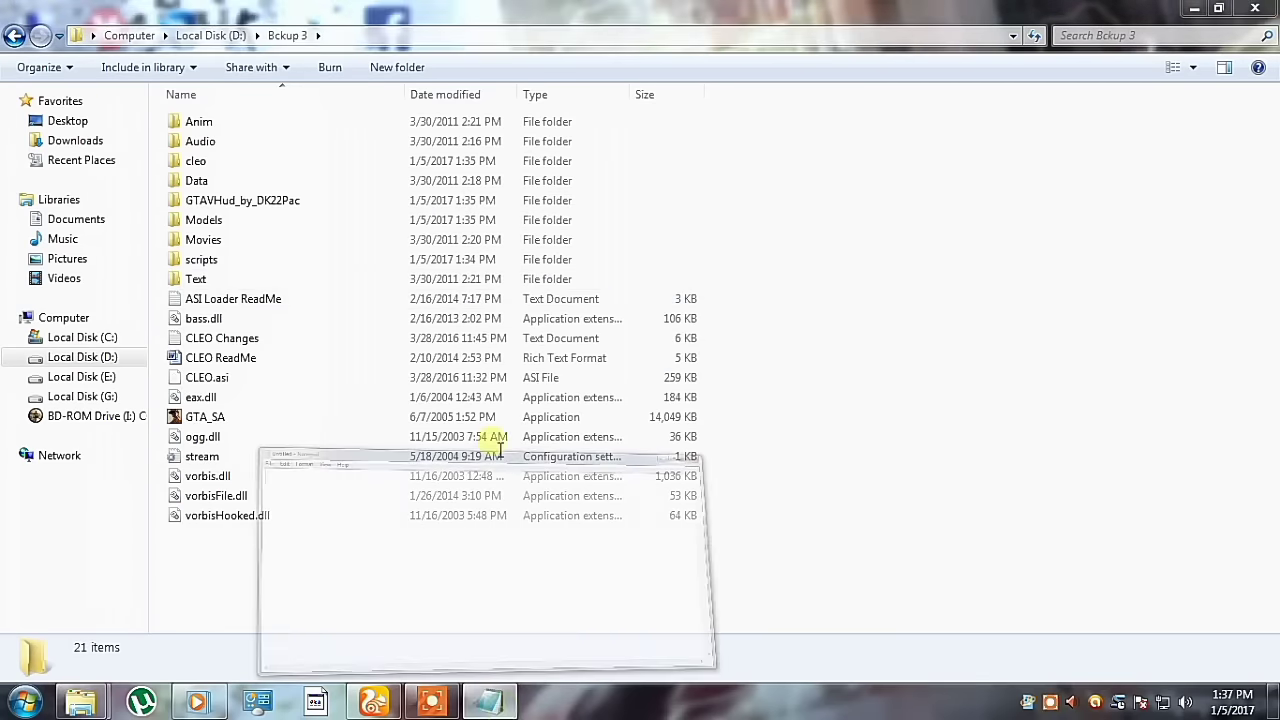
pyautogui.write('now ')
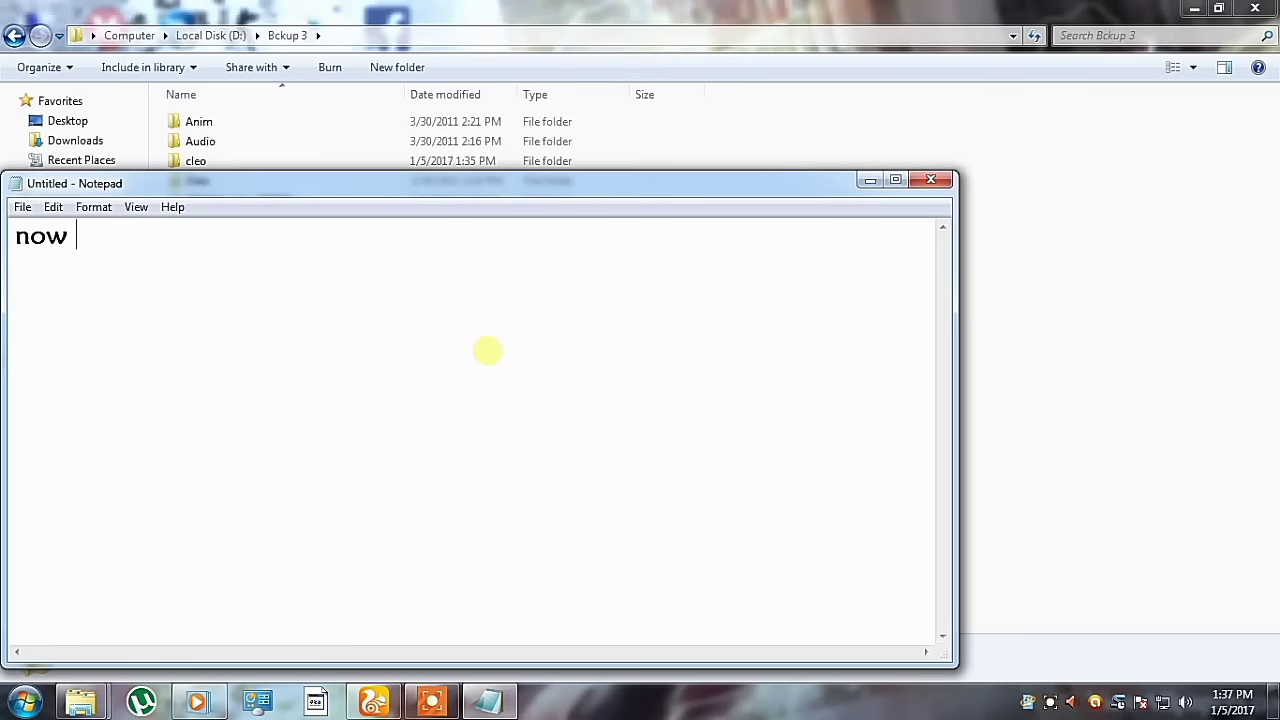
pyautogui.write('open alci imj editor')
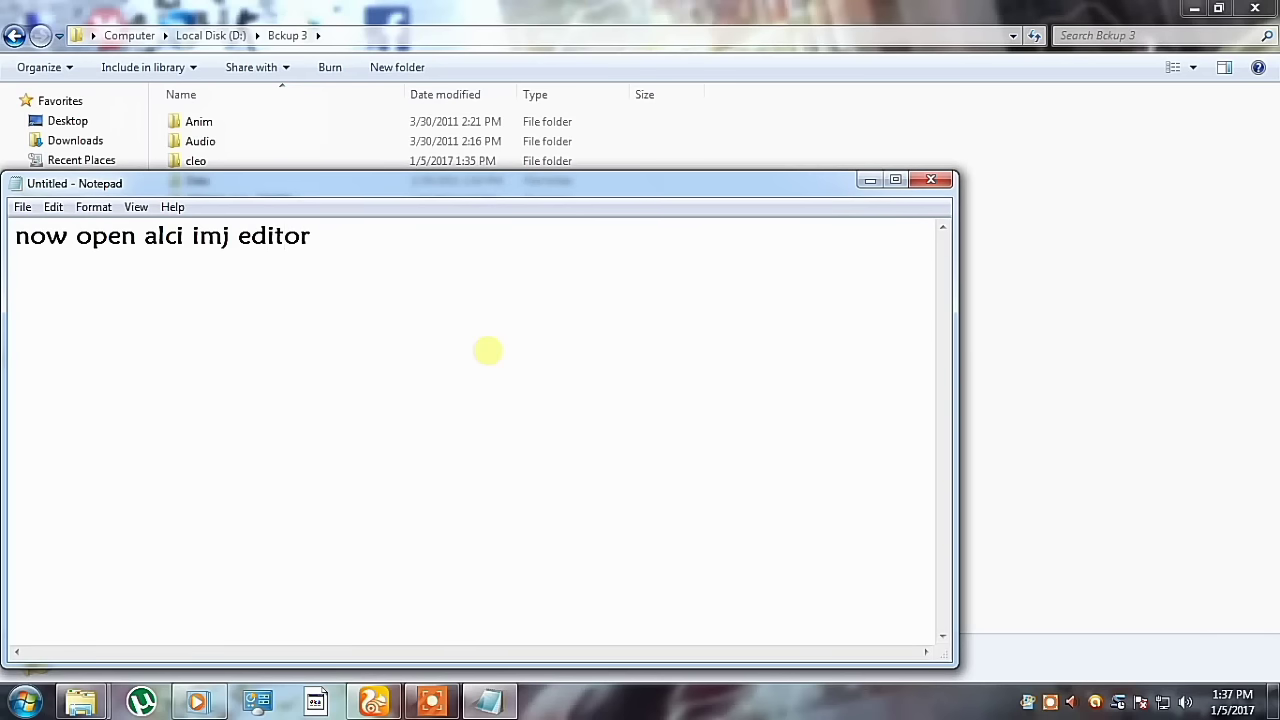
pyautogui.hotkey('ctrl', 'a')
pyautogui.press('BackSpace')
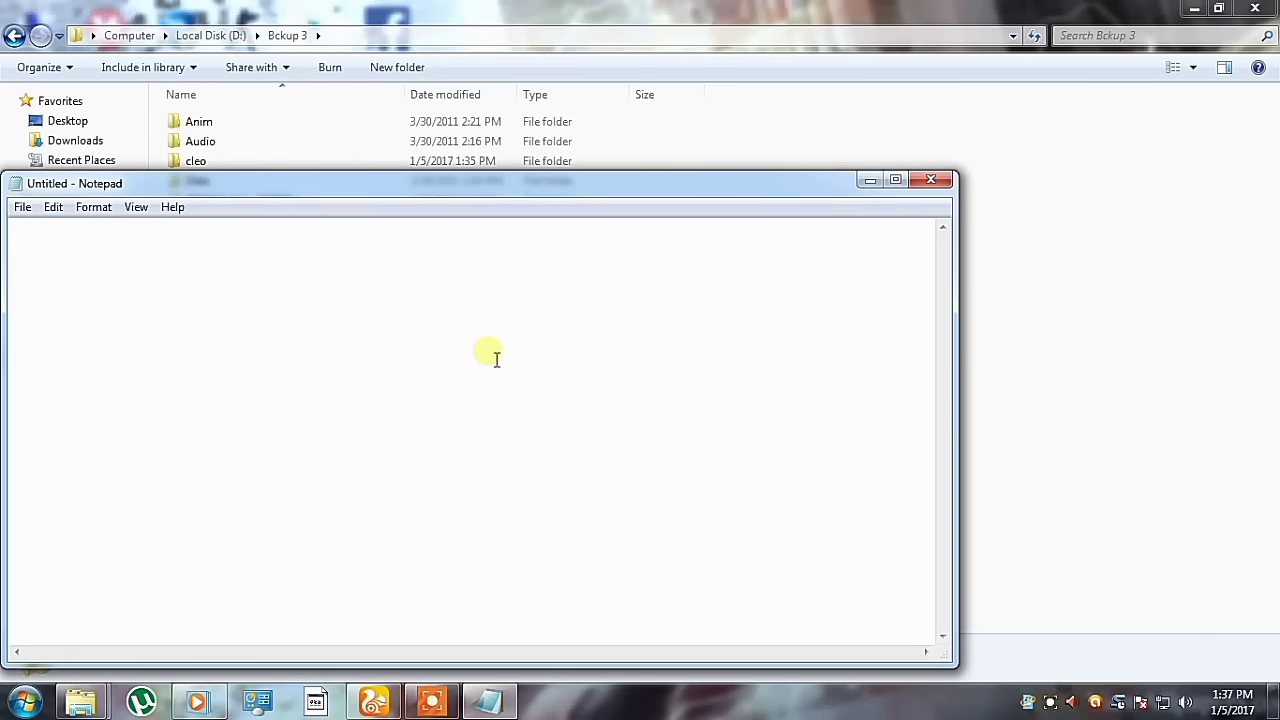
pyautogui.click(868, 180)
# Step: Launch Alci's IMG Editor 1.5 from its folder on Local Disk (D:)
pyautogui.click(130, 358)
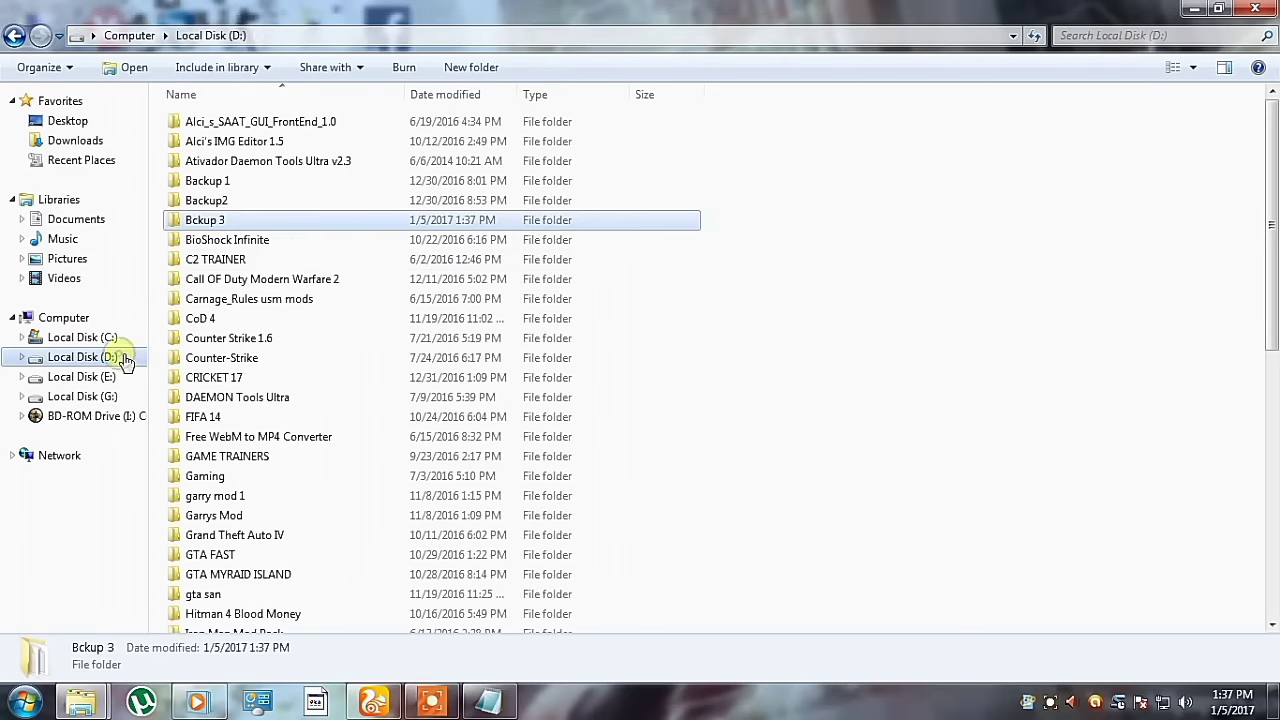
pyautogui.doubleClick(296, 145)
pyautogui.doubleClick(258, 146)
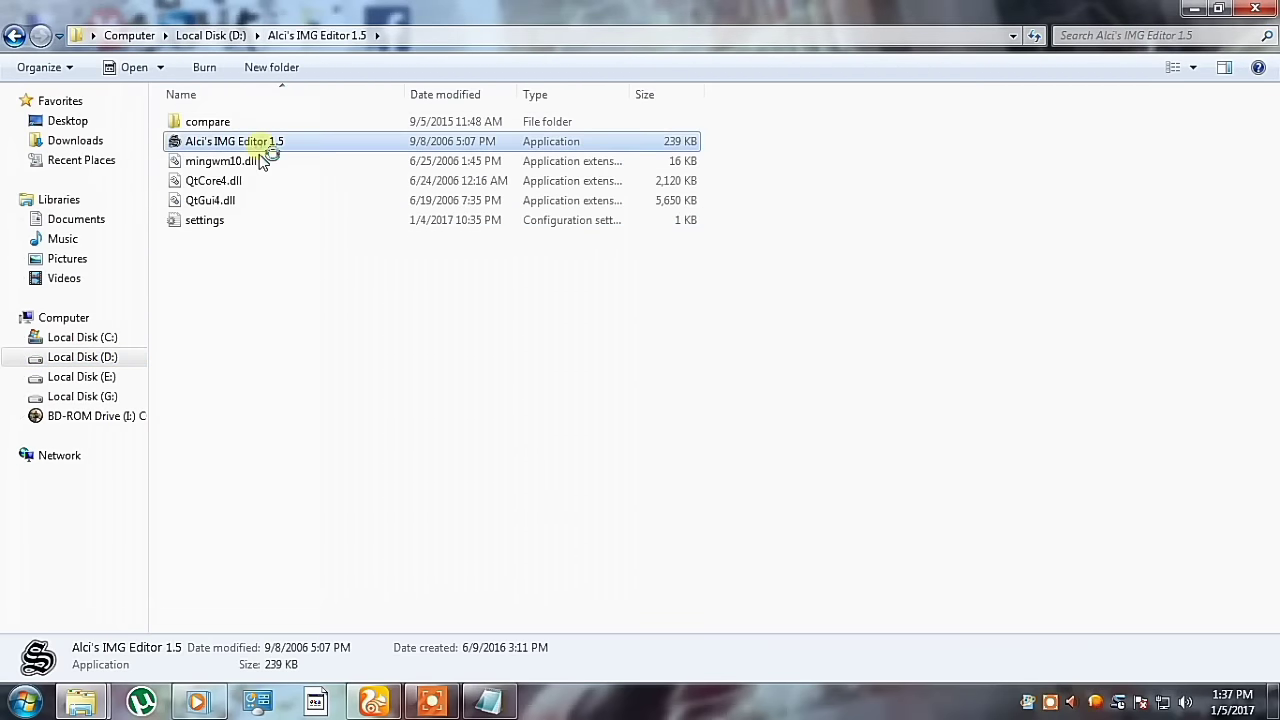
# Step: Write the message "then open gta3.imj located in models folder of root directory of gta san" in Notepad, clear it and minimize the window
pyautogui.click(490, 702)
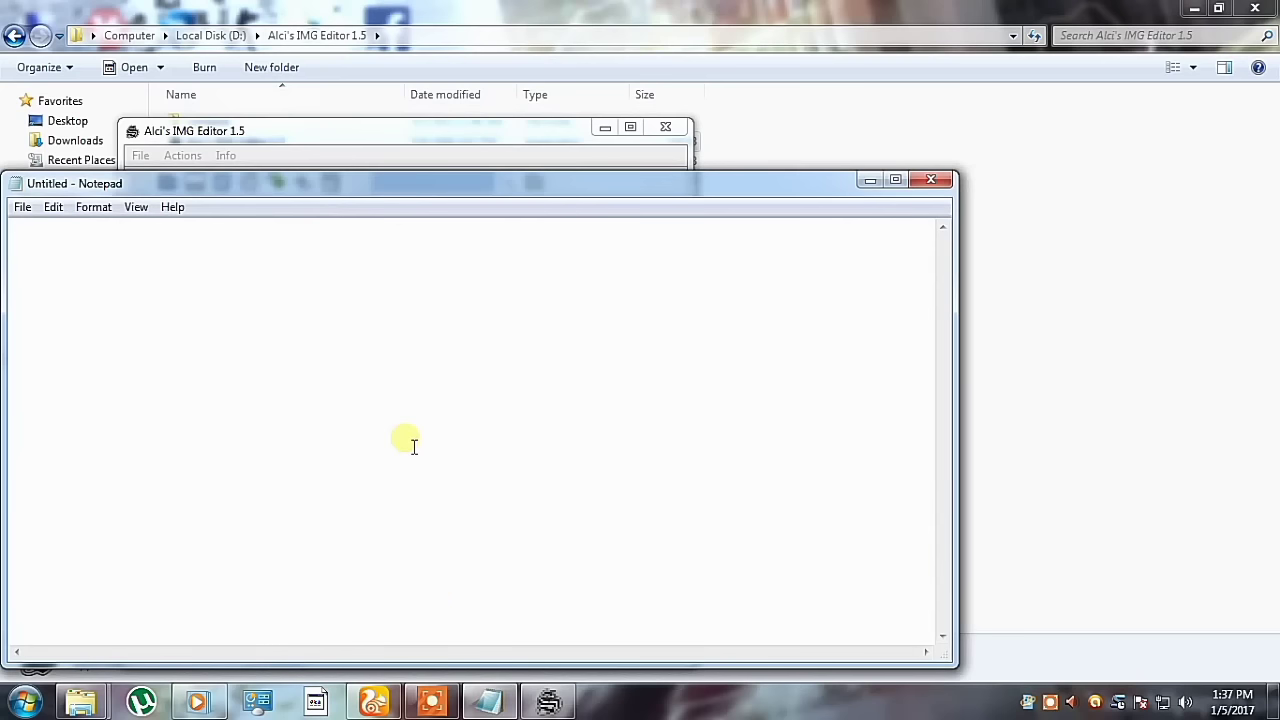
pyautogui.write('then open g')
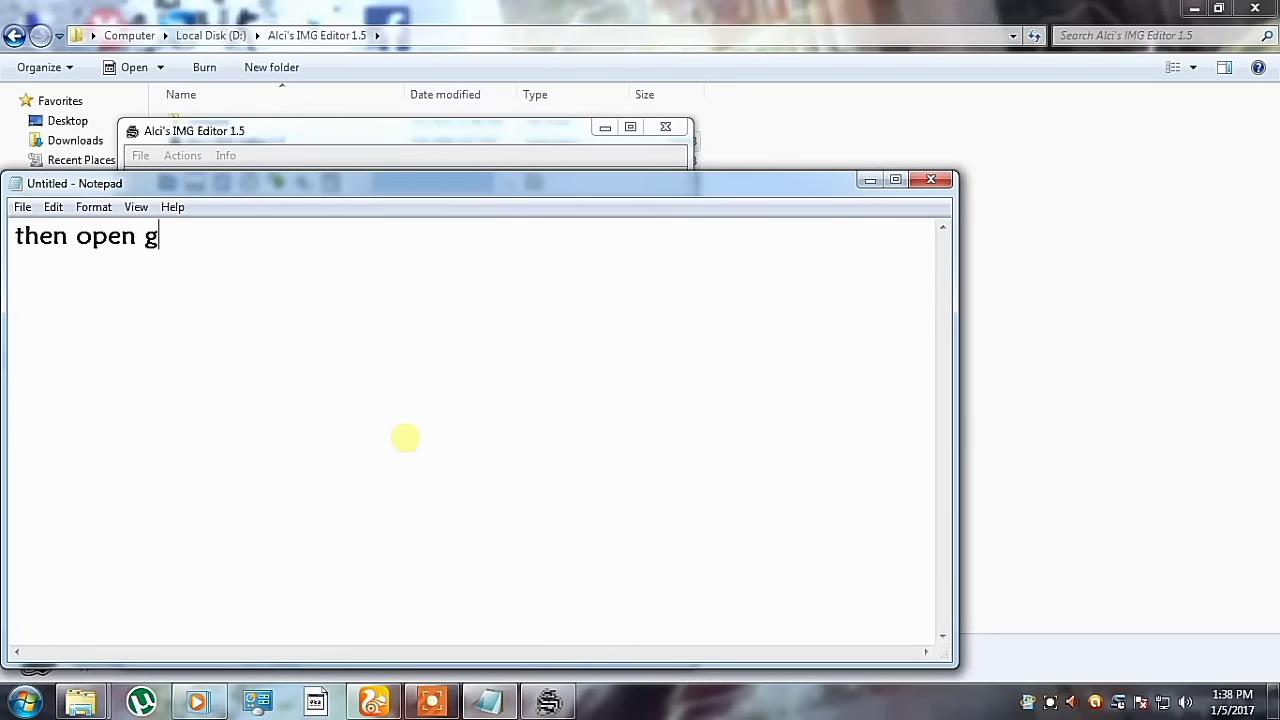
pyautogui.write('ta3.imk')
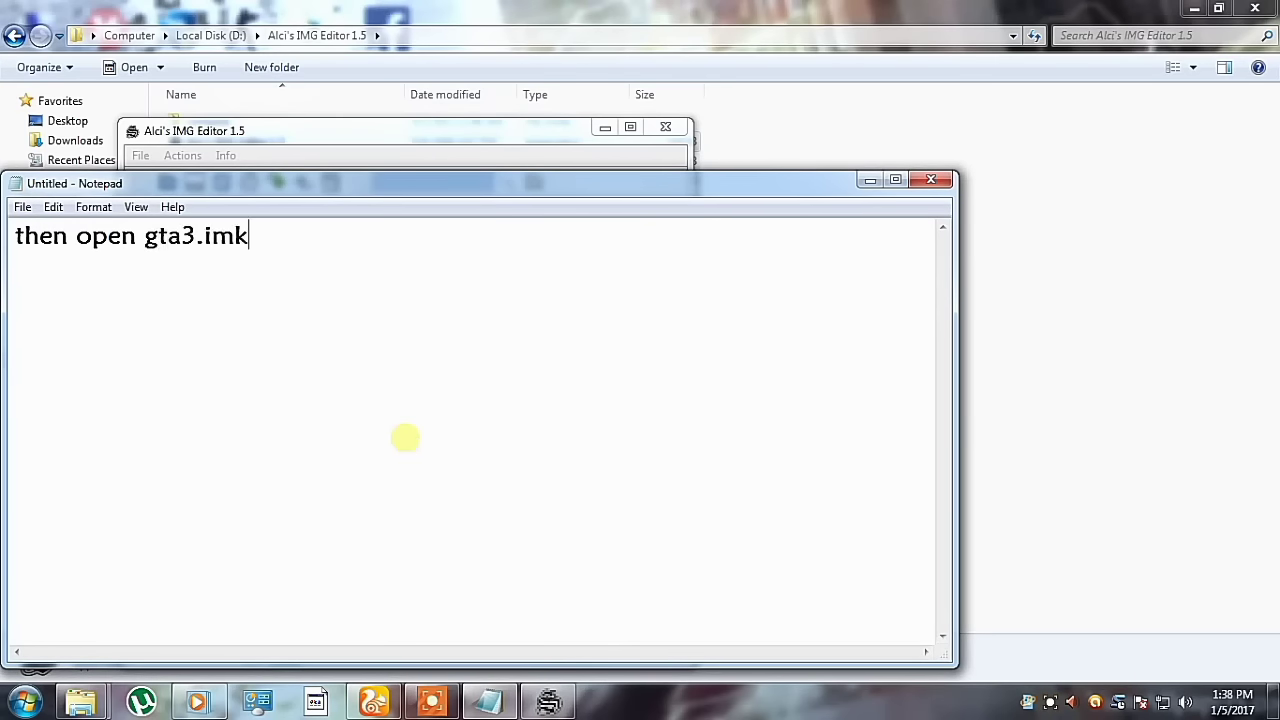
pyautogui.press('BackSpace')
pyautogui.write('j located in models fol')
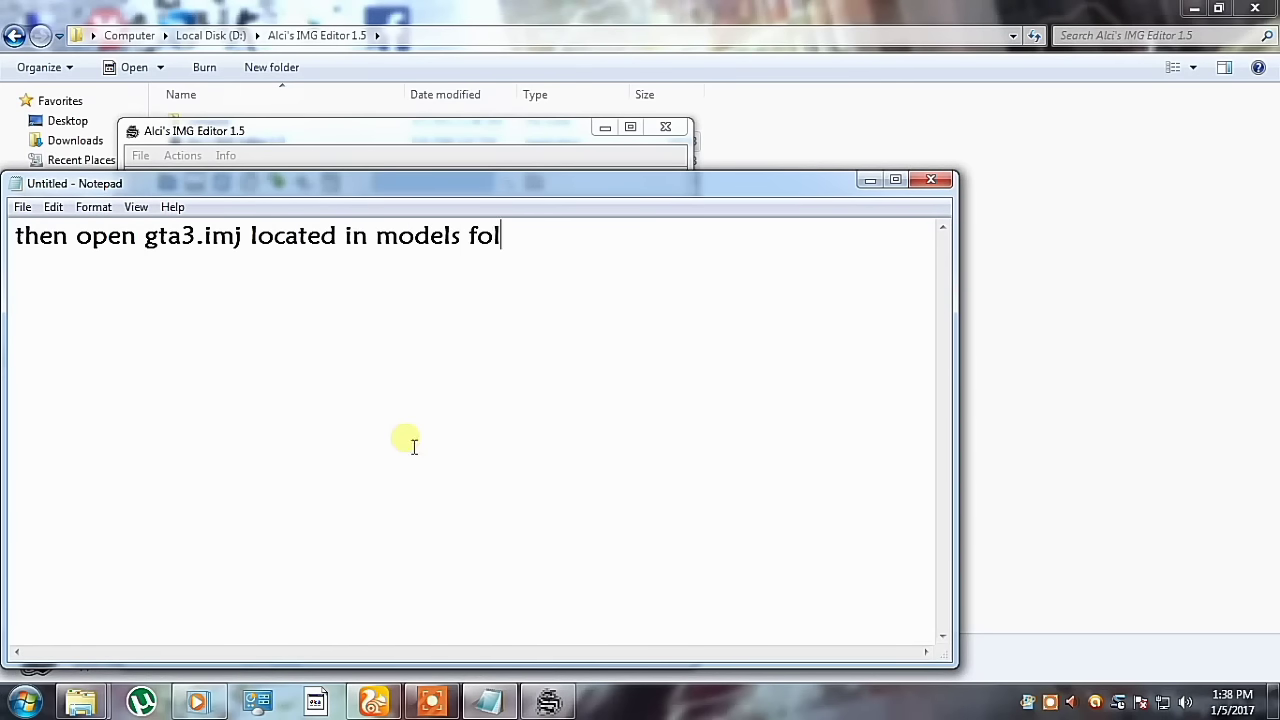
pyautogui.write('der of roo')
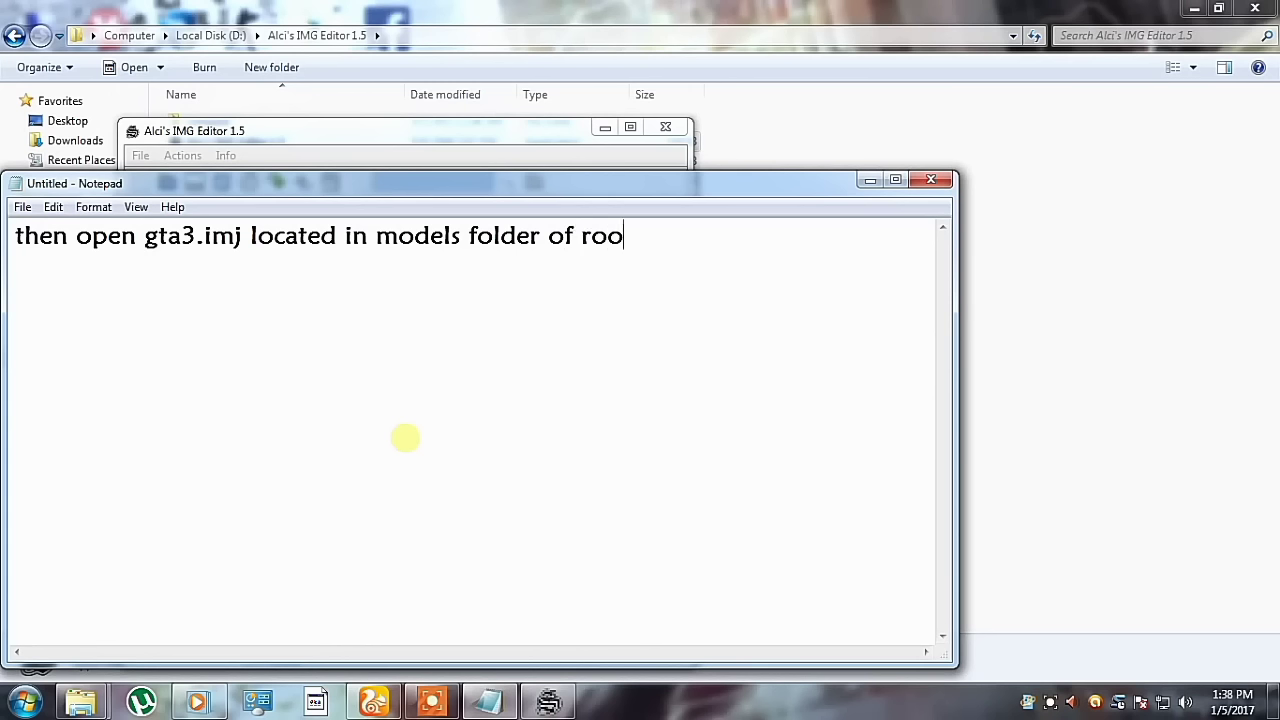
pyautogui.write('t directory of gta san')
pyautogui.hotkey('ctrl', 'a')
pyautogui.press('BackSpace')
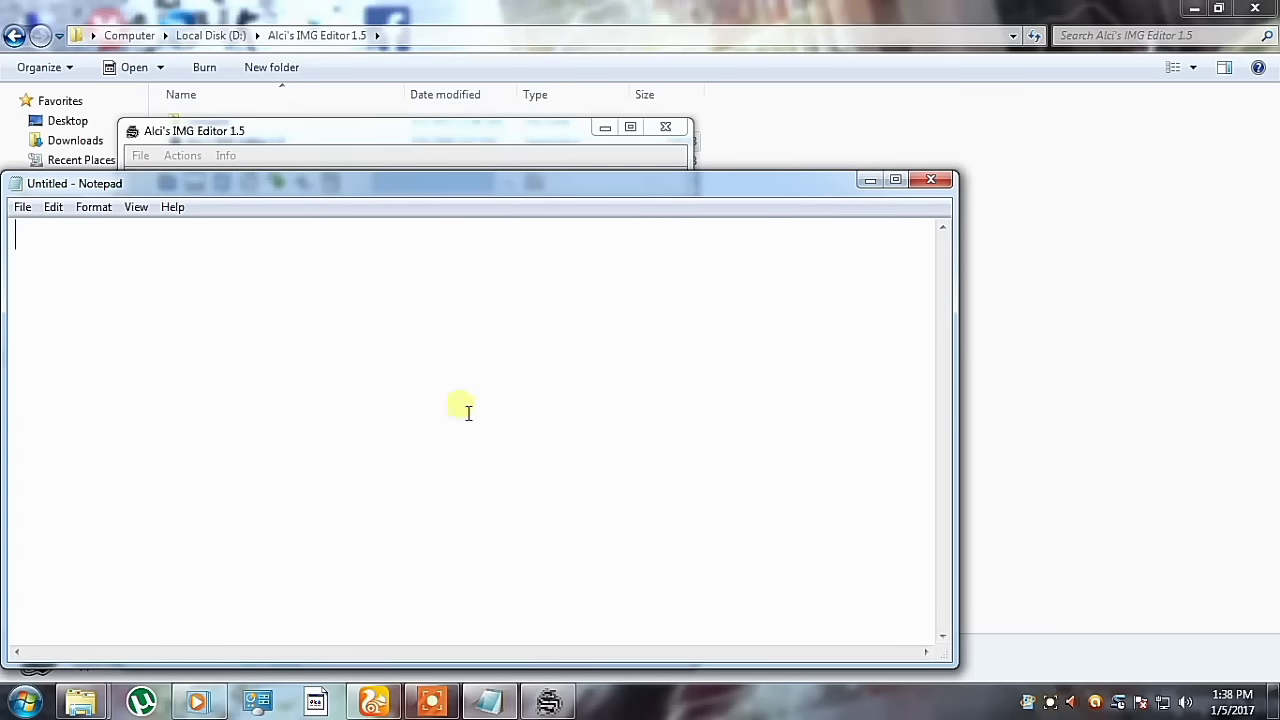
pyautogui.click(864, 181)
# Step: Open the gta3 image file from the Models folder of Bckup 3 in Alci's IMG Editor
pyautogui.click(169, 181)
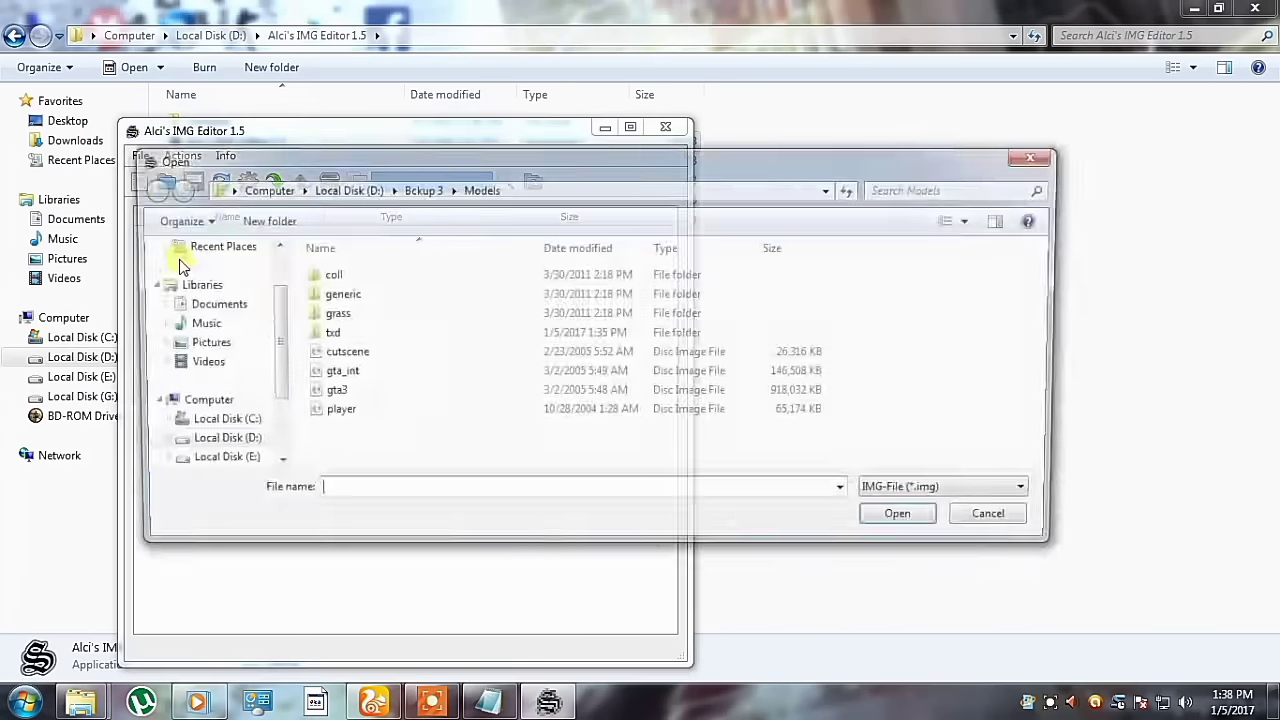
pyautogui.click(420, 189)
pyautogui.doubleClick(351, 372)
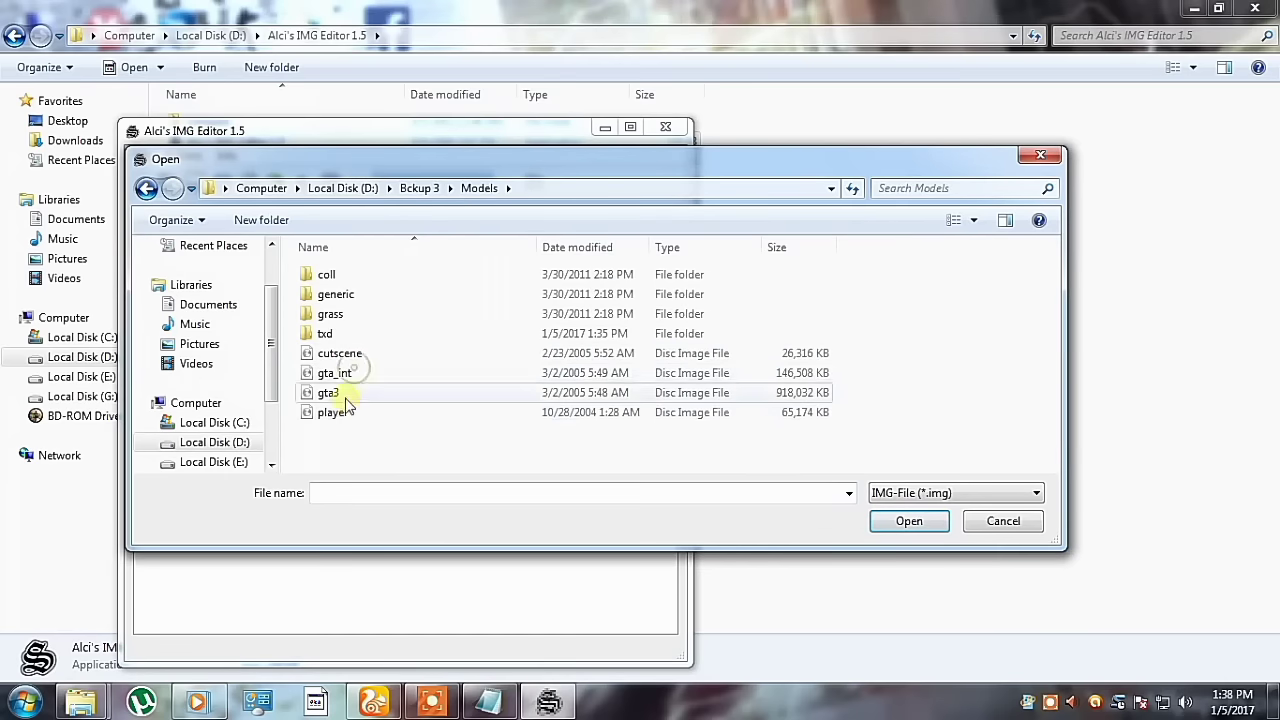
pyautogui.click(340, 393)
pyautogui.click(909, 521)
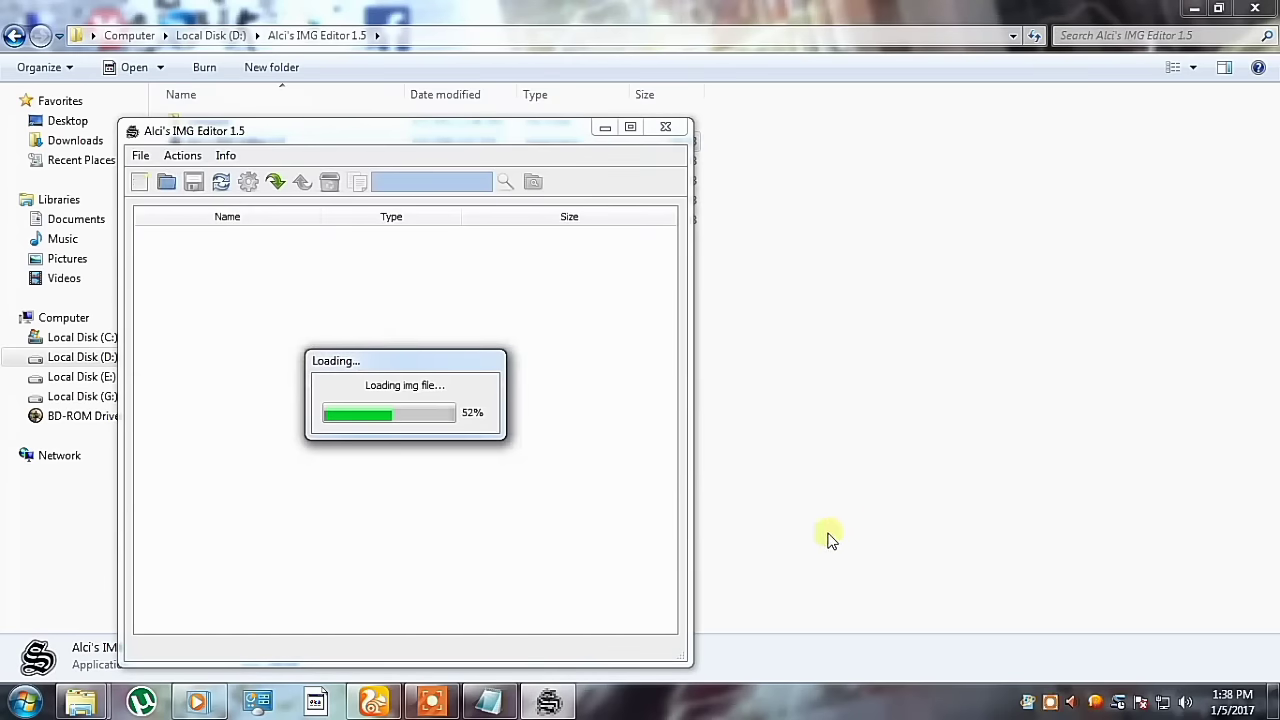
# Step: Write the message 'now click " import (remove if exists)"' in Notepad, clear it and minimize the window
pyautogui.click(489, 702)
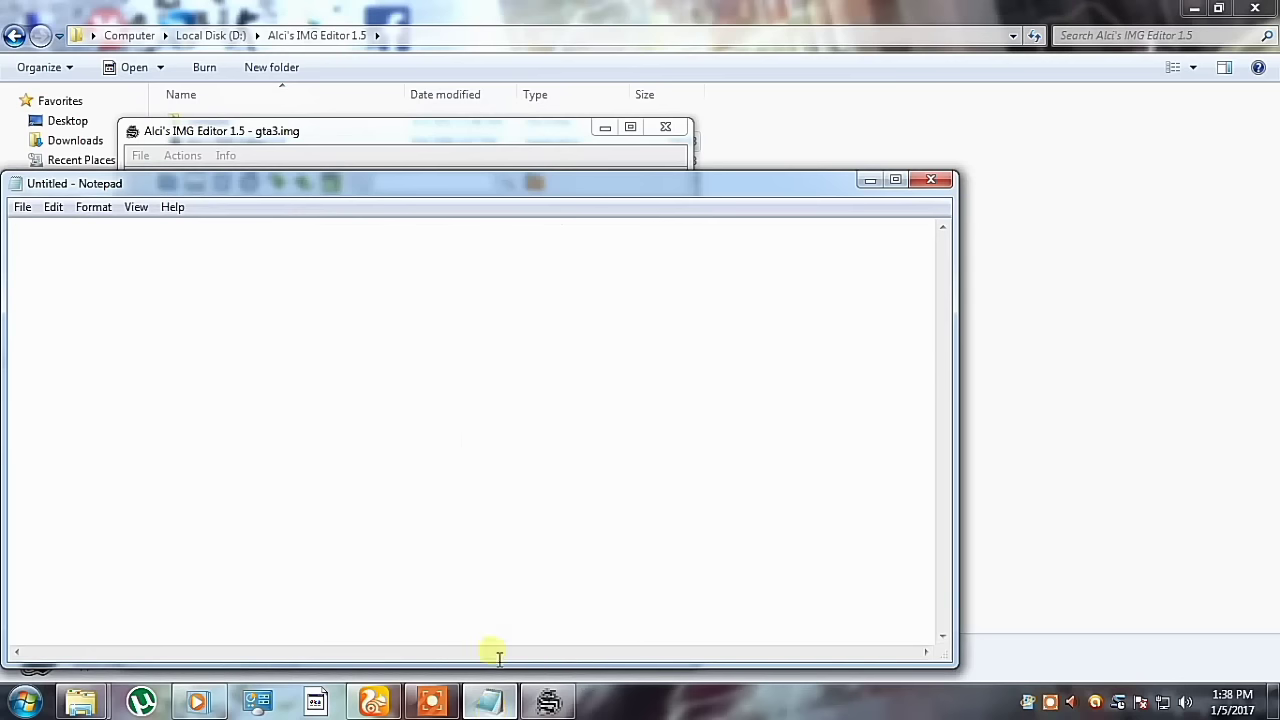
pyautogui.write('now click ')
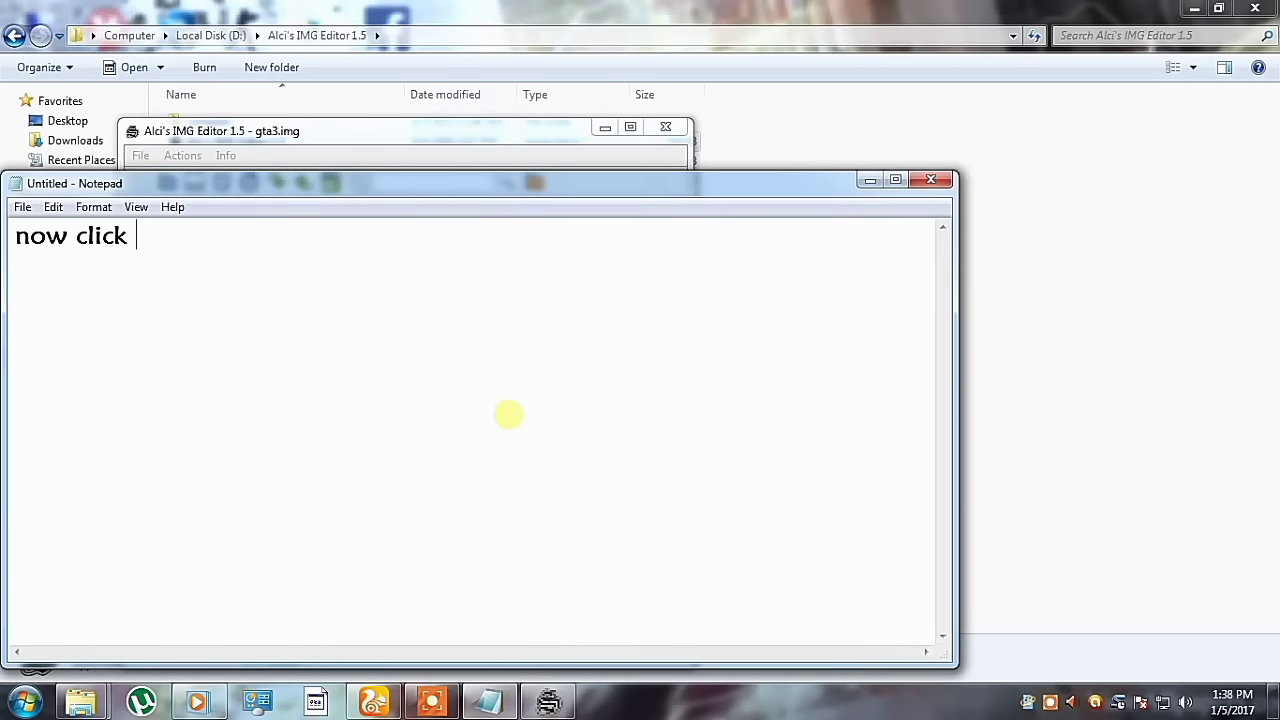
pyautogui.write('" import (')
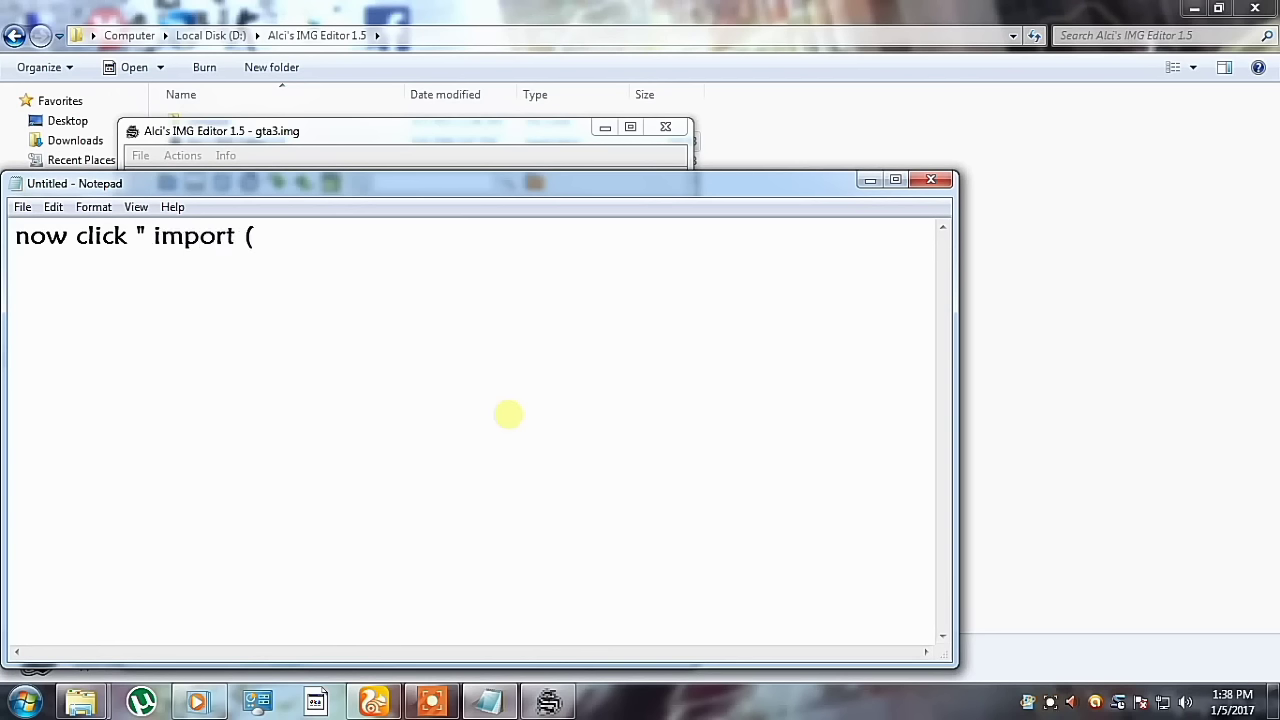
pyautogui.write('remove if exists)')
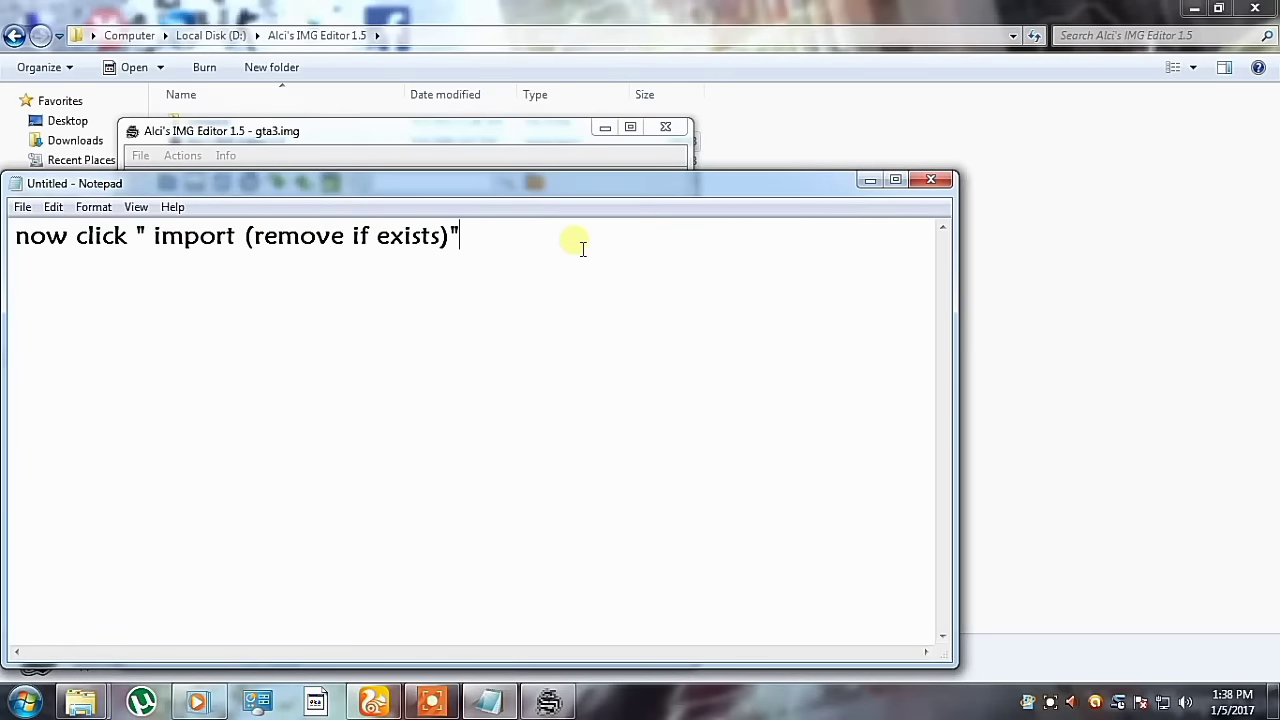
pyautogui.hotkey('ctrl', 'a')
pyautogui.press('Delete')
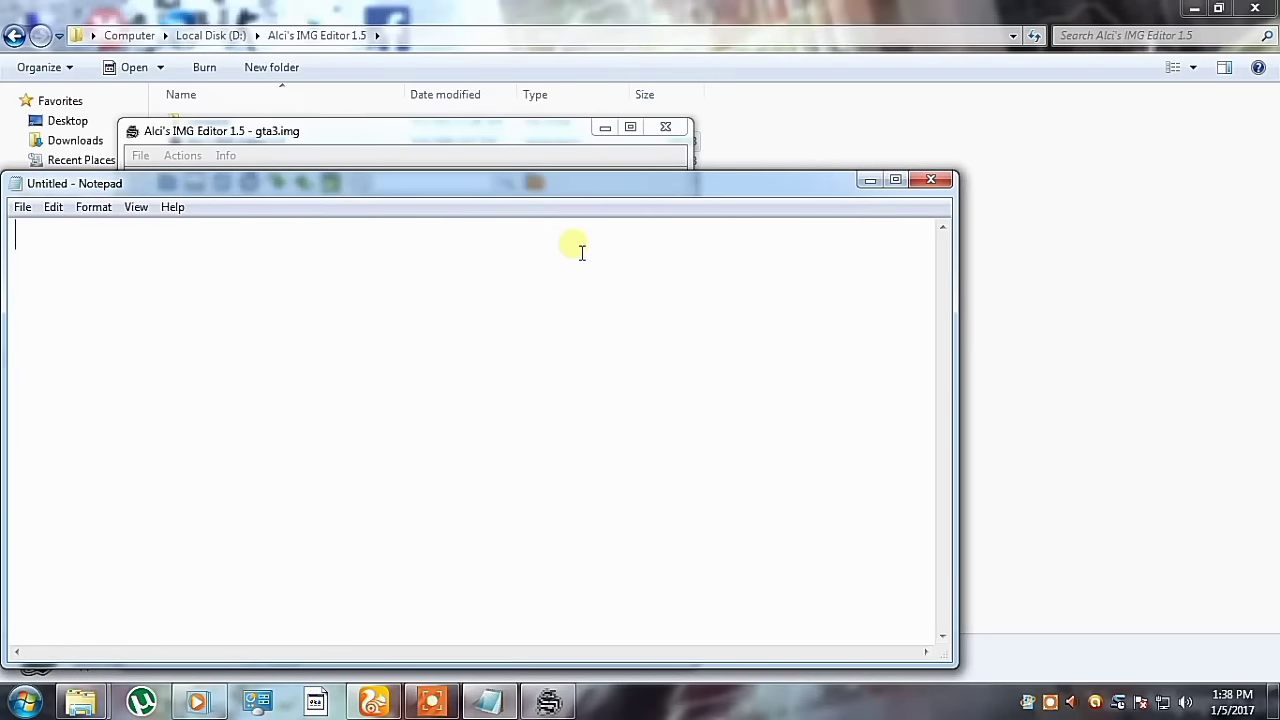
pyautogui.click(870, 179)
# Step: Start an import into gta3.img with the Import (remove if exists) command
pyautogui.click(182, 156)
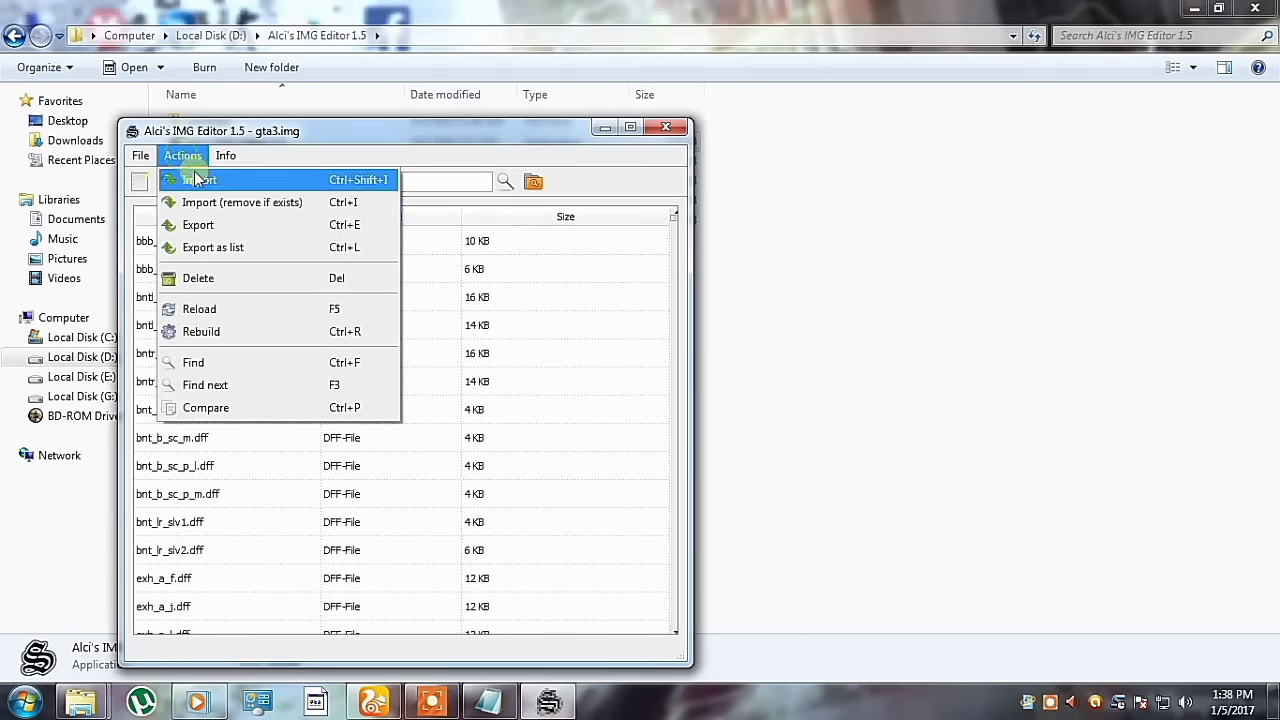
pyautogui.click(305, 202)
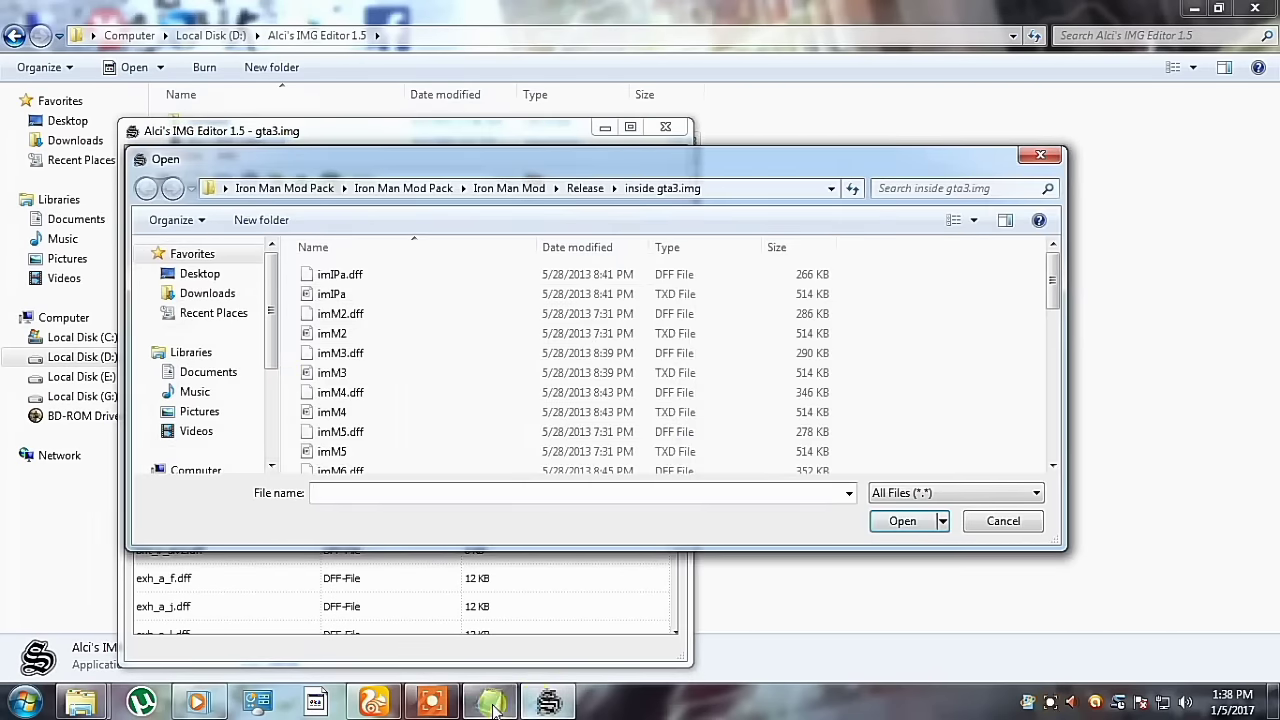
# Step: Write the message "now open the mod pack and select all files in the folder inside gta 3 im" in Notepad, clear it and minimize the window
pyautogui.click(489, 700)
pyautogui.write('no')
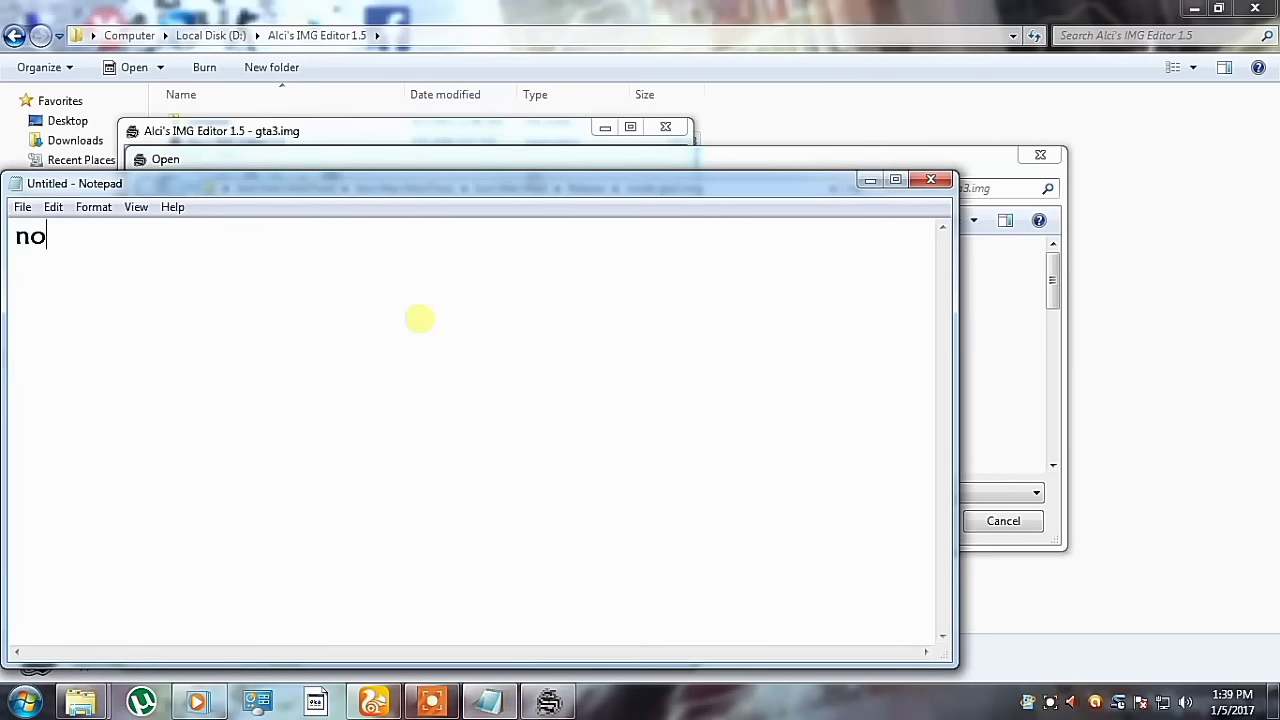
pyautogui.write('w open the mod pack and')
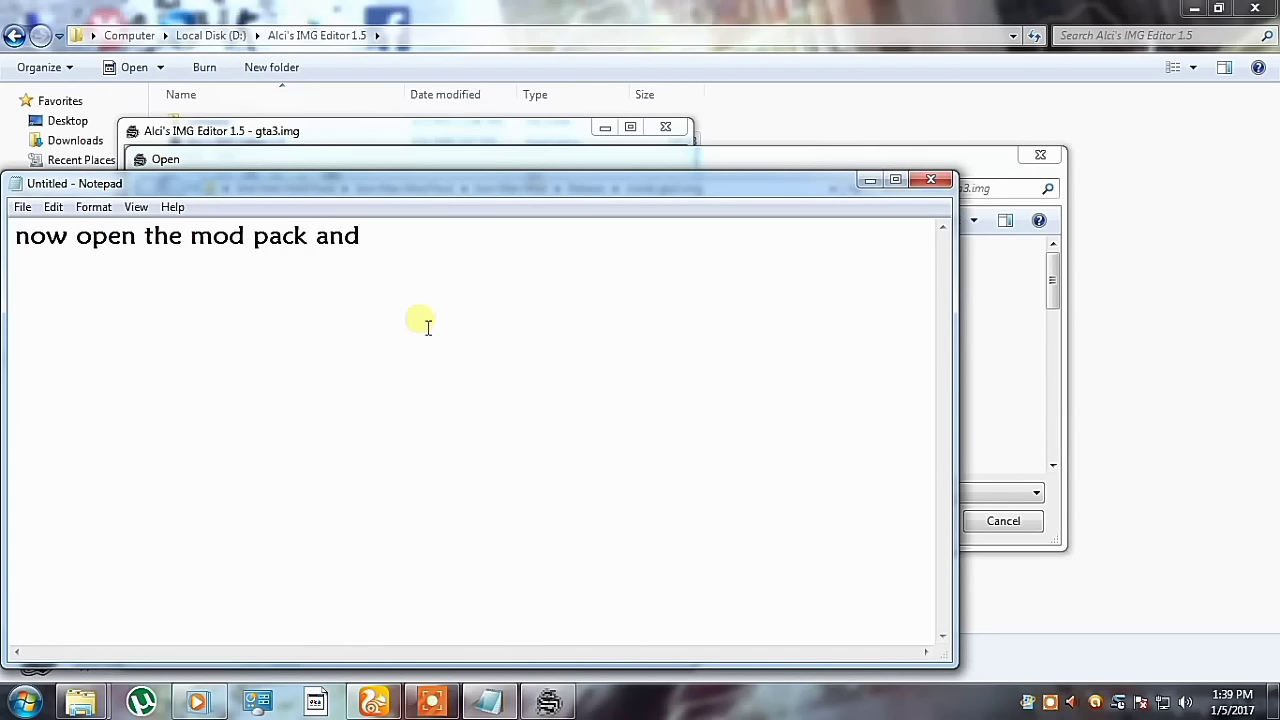
pyautogui.write(' select al')
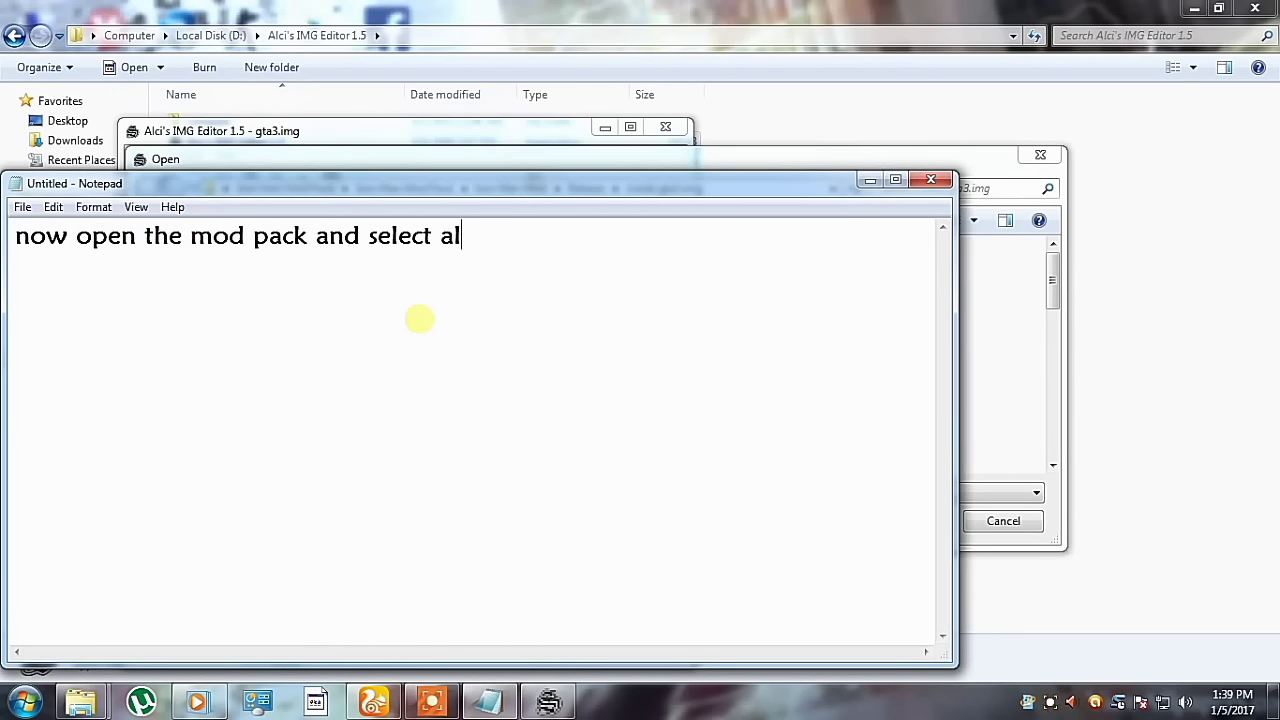
pyautogui.write('l files in the folder')
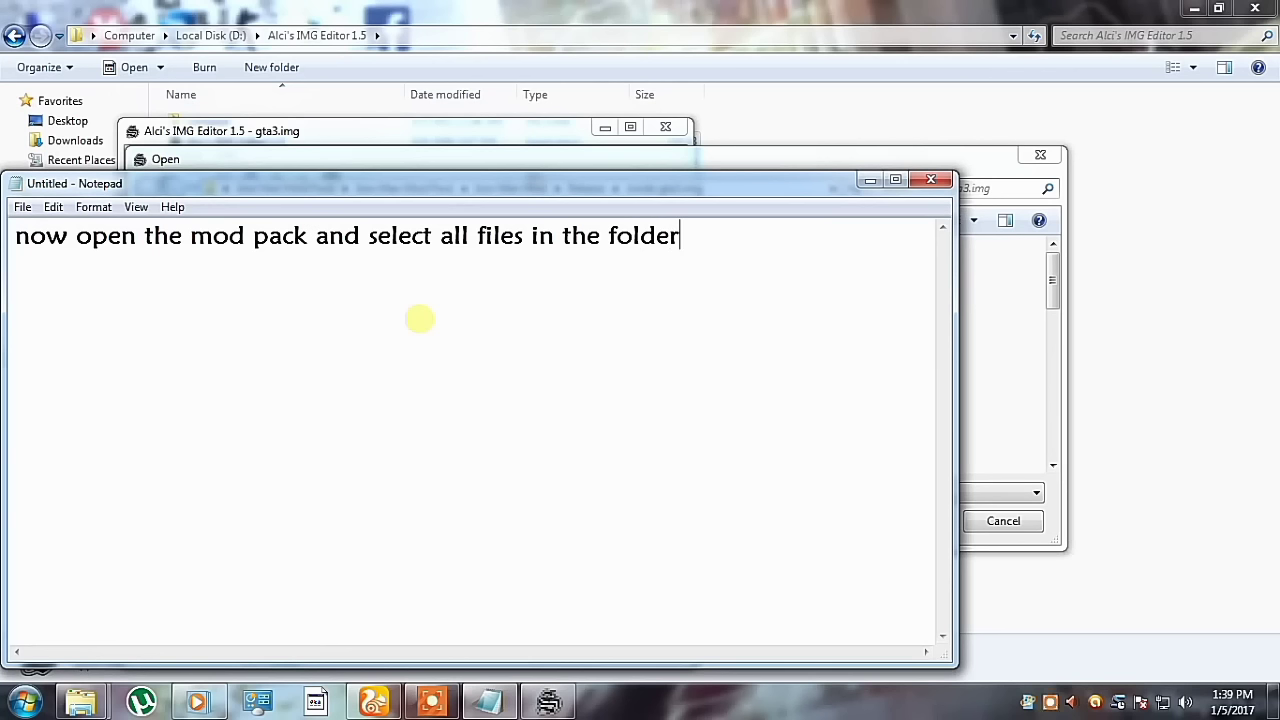
pyautogui.write(' inside gta ')
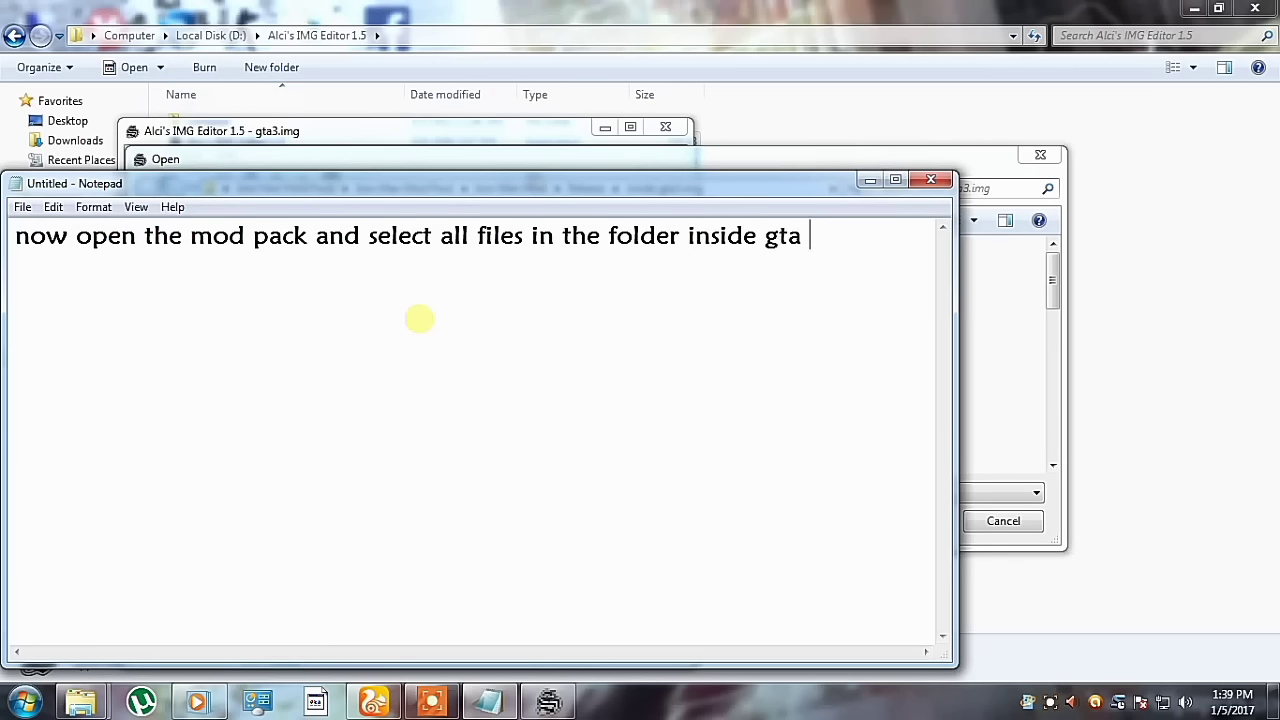
pyautogui.write('# imk')
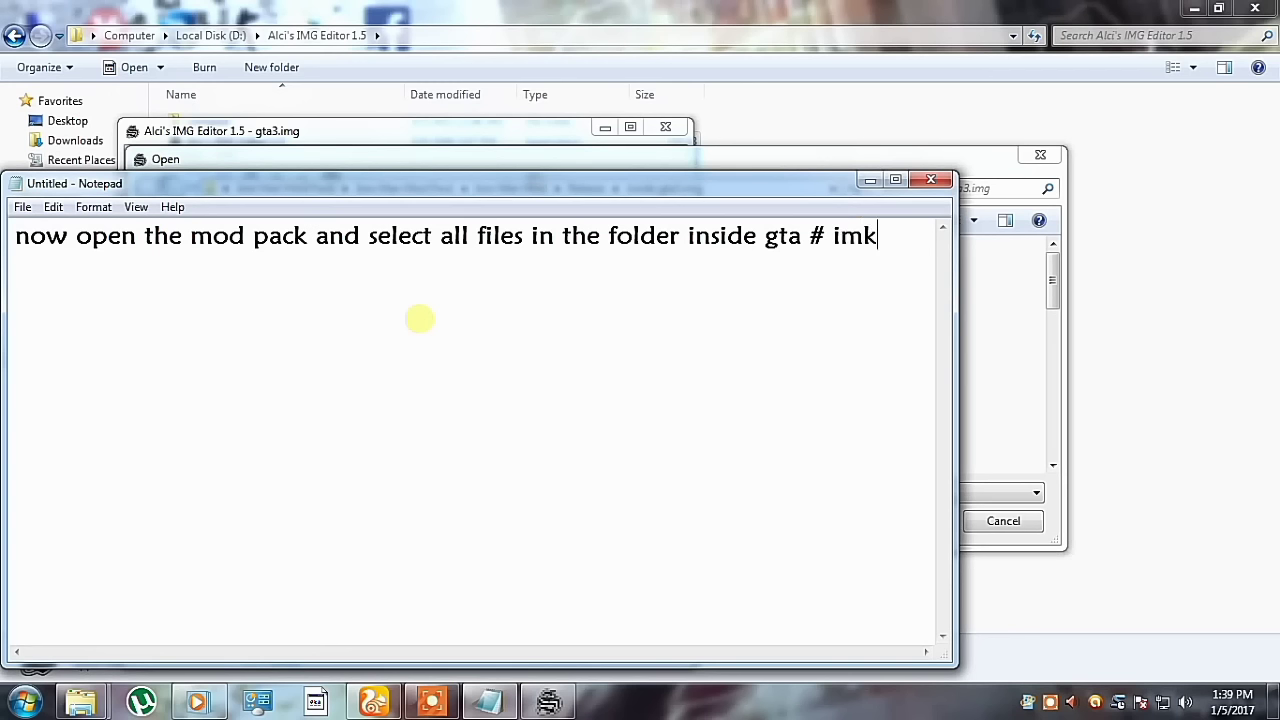
pyautogui.press('BackSpace')
pyautogui.press('BackSpace')
pyautogui.press('BackSpace')
pyautogui.press('BackSpace')
pyautogui.write('3 im')
pyautogui.hotkey('ctrl', 'a')
pyautogui.press('BackSpace')
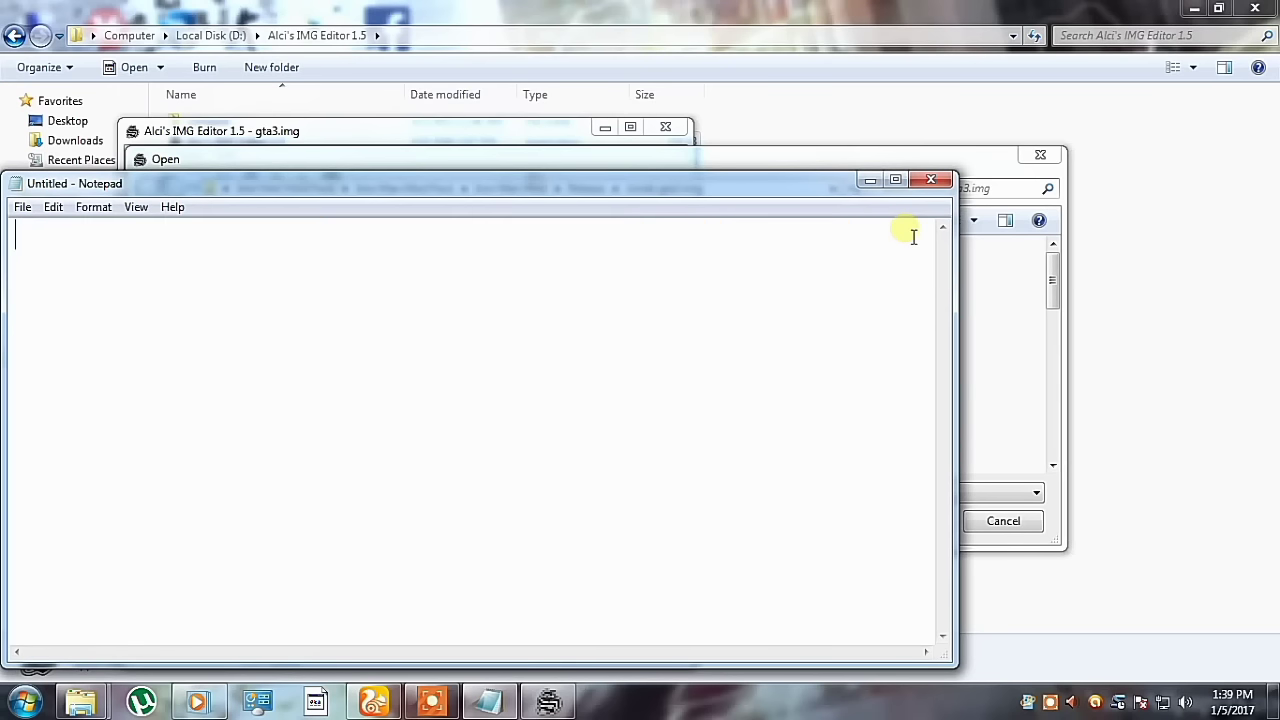
pyautogui.click(870, 180)
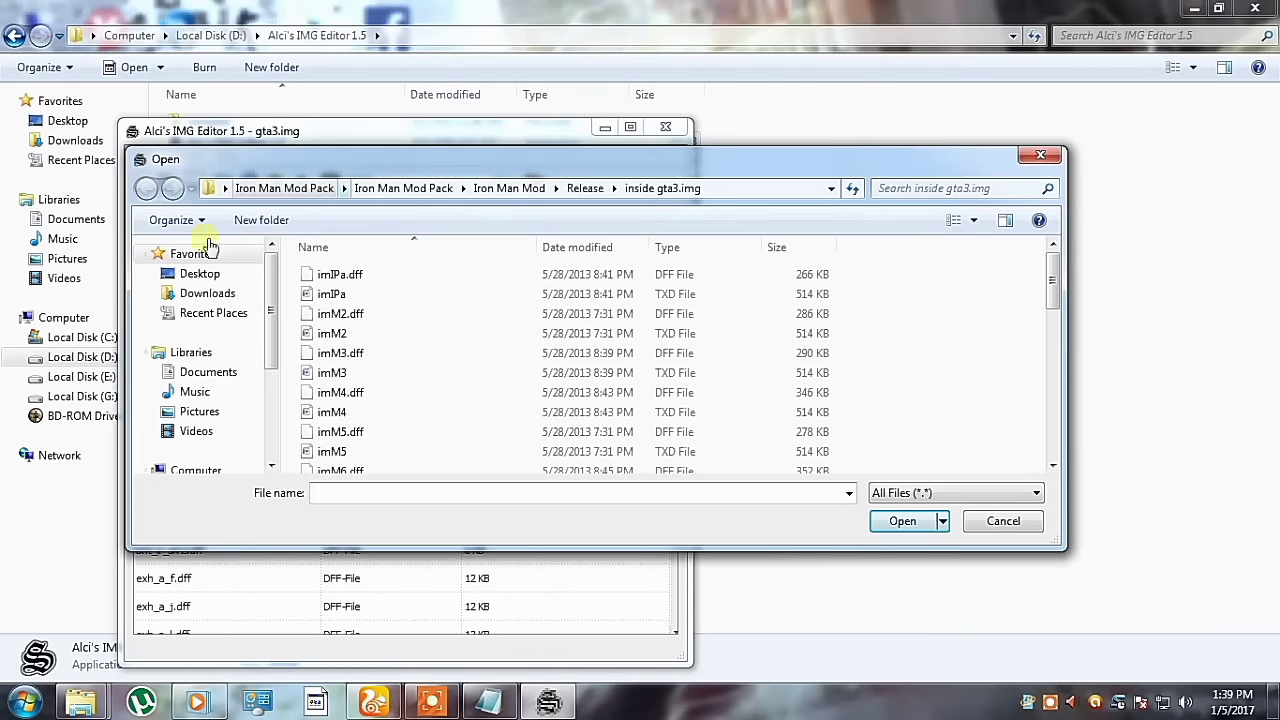
# Step: Import all files from the Iron Man Mod Pack's Release folder "inside gta3.img", reached through the Desktop, into gta3.img
pyautogui.click(214, 274)
pyautogui.doubleClick(476, 444)
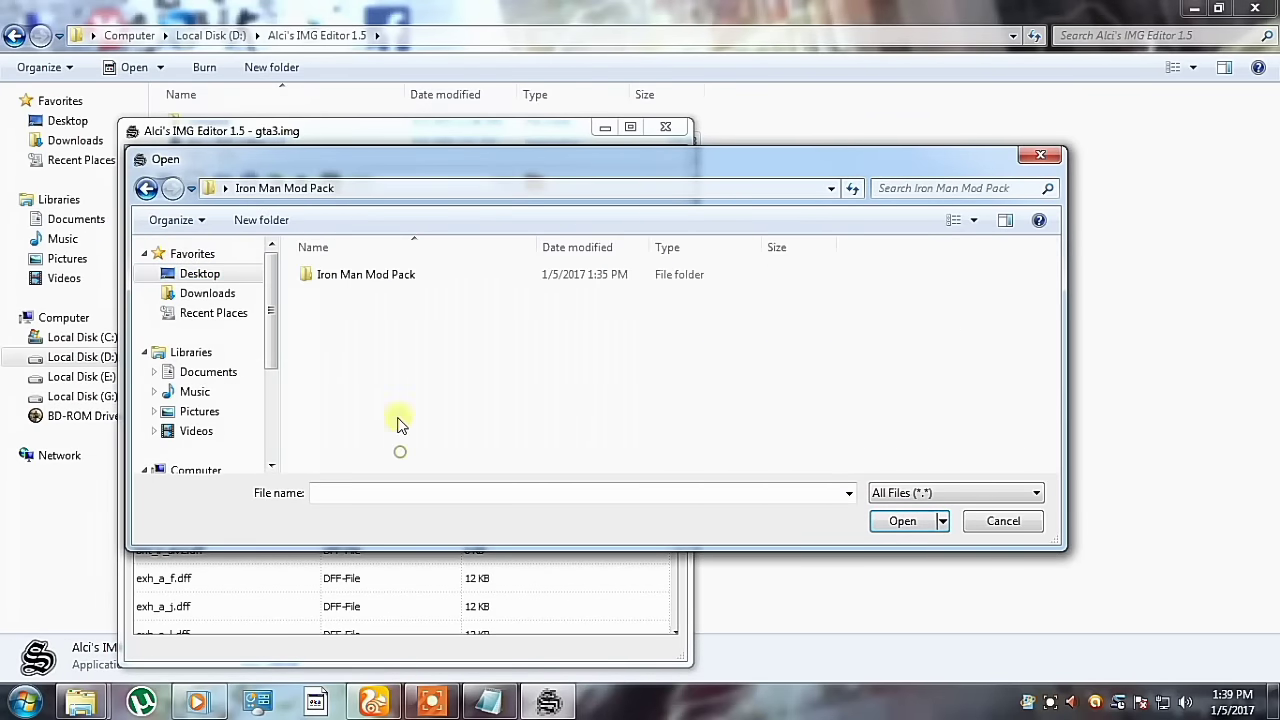
pyautogui.doubleClick(403, 274)
pyautogui.doubleClick(393, 296)
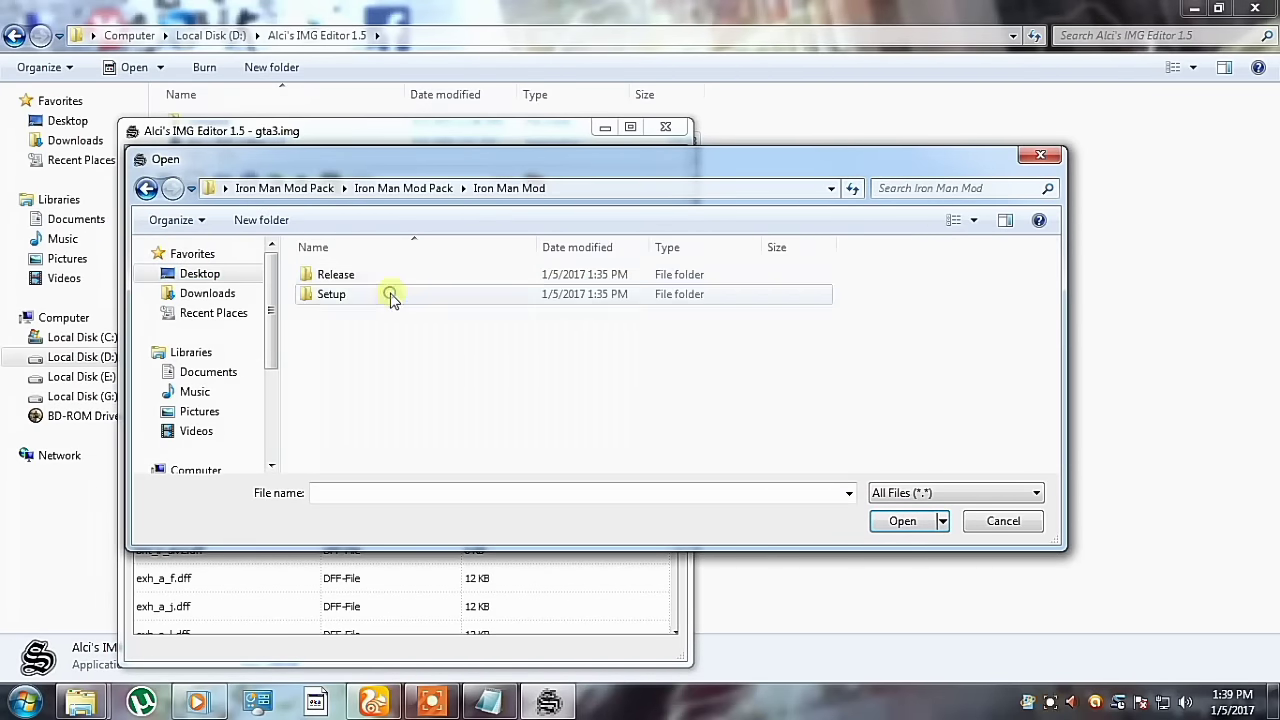
pyautogui.doubleClick(389, 277)
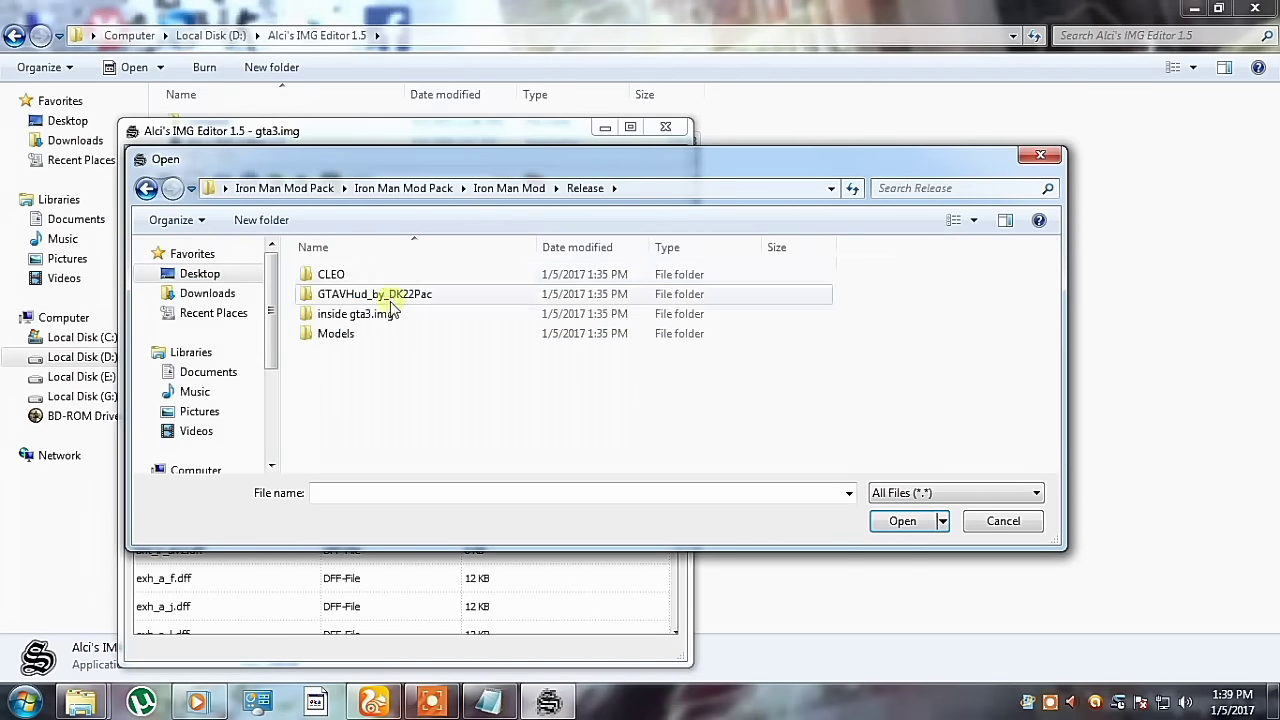
pyautogui.doubleClick(332, 318)
pyautogui.click(508, 316)
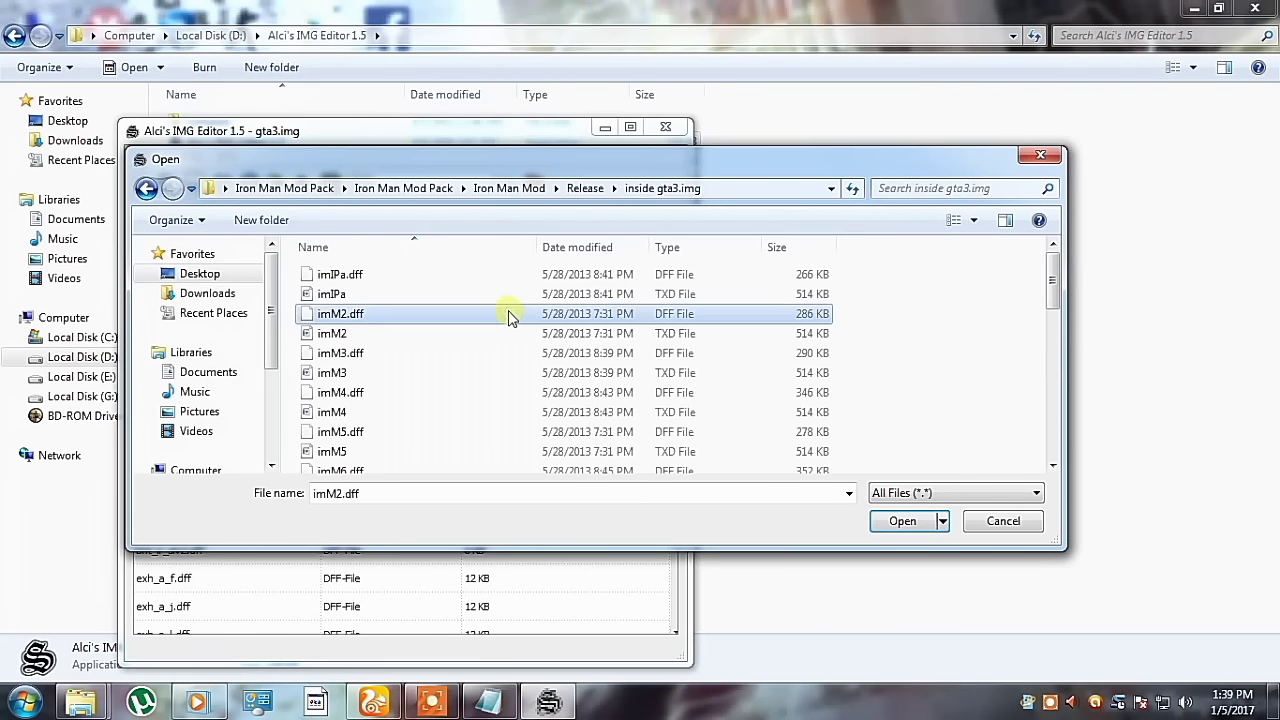
pyautogui.hotkey('ctrl', 'a')
pyautogui.click(903, 520)
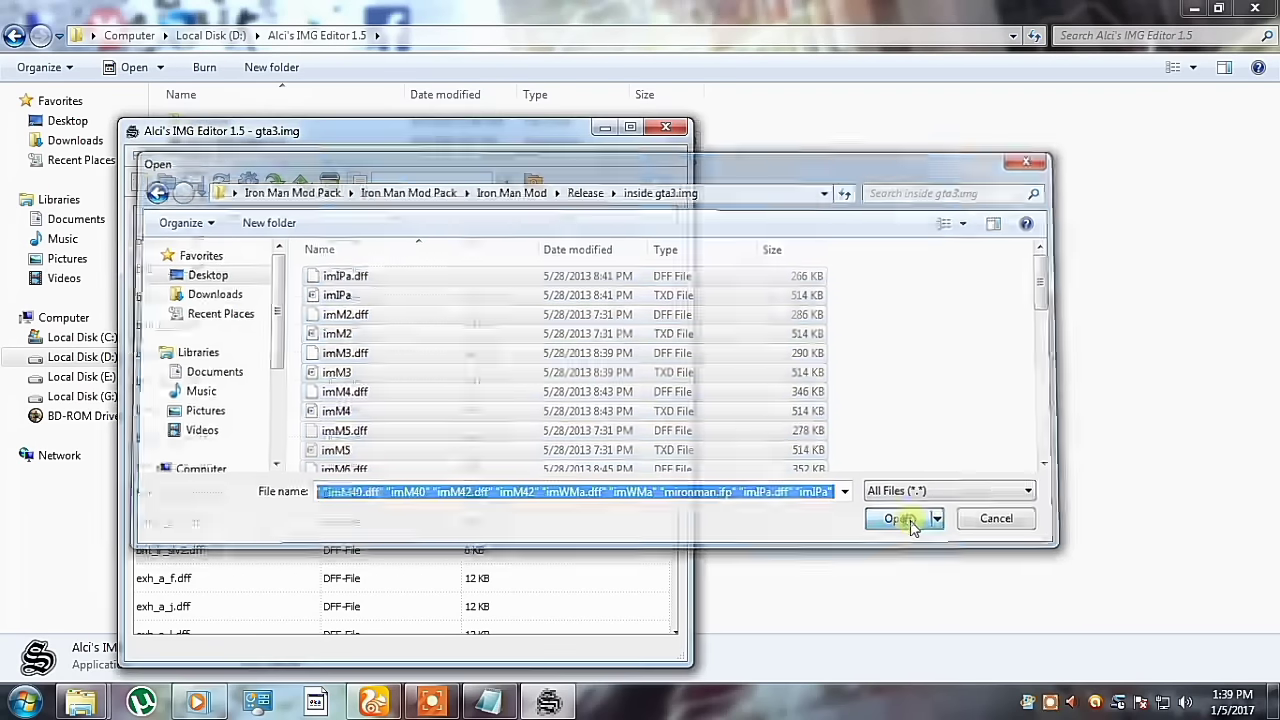
# Step: Write the message "now save it" in Notepad, clear it and minimize the window
pyautogui.click(489, 702)
pyautogui.write('now save it')
pyautogui.hotkey('ctrl', 'a')
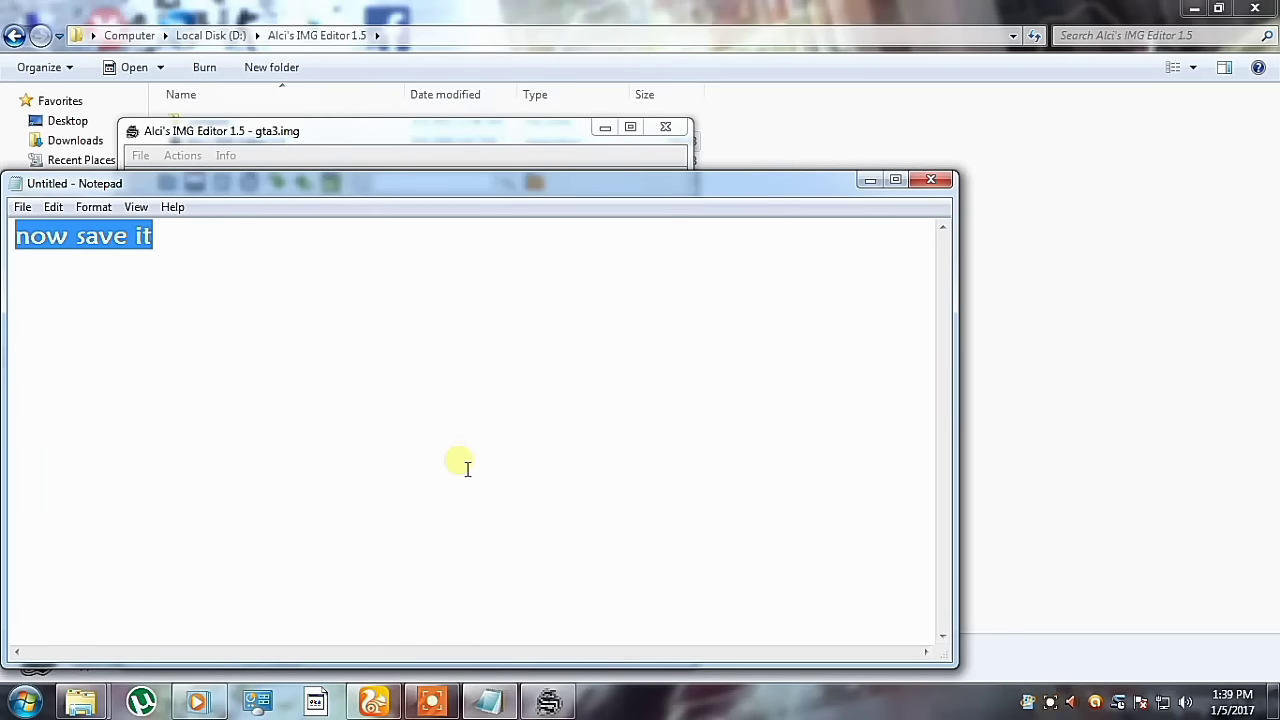
pyautogui.press('BackSpace')
pyautogui.click(869, 180)
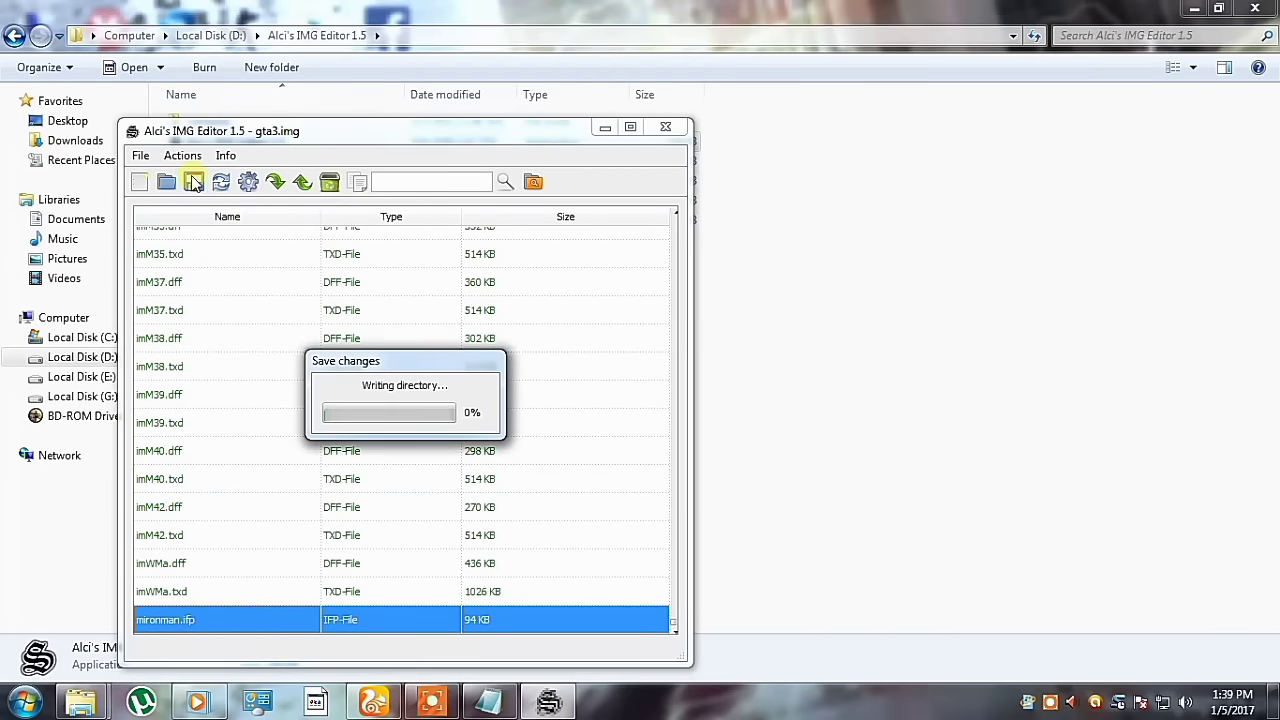
# Step: Save gta3.img and close the IMG editor, and open the Bckup 3 folder on Local Disk (D:)
pyautogui.click(665, 127)
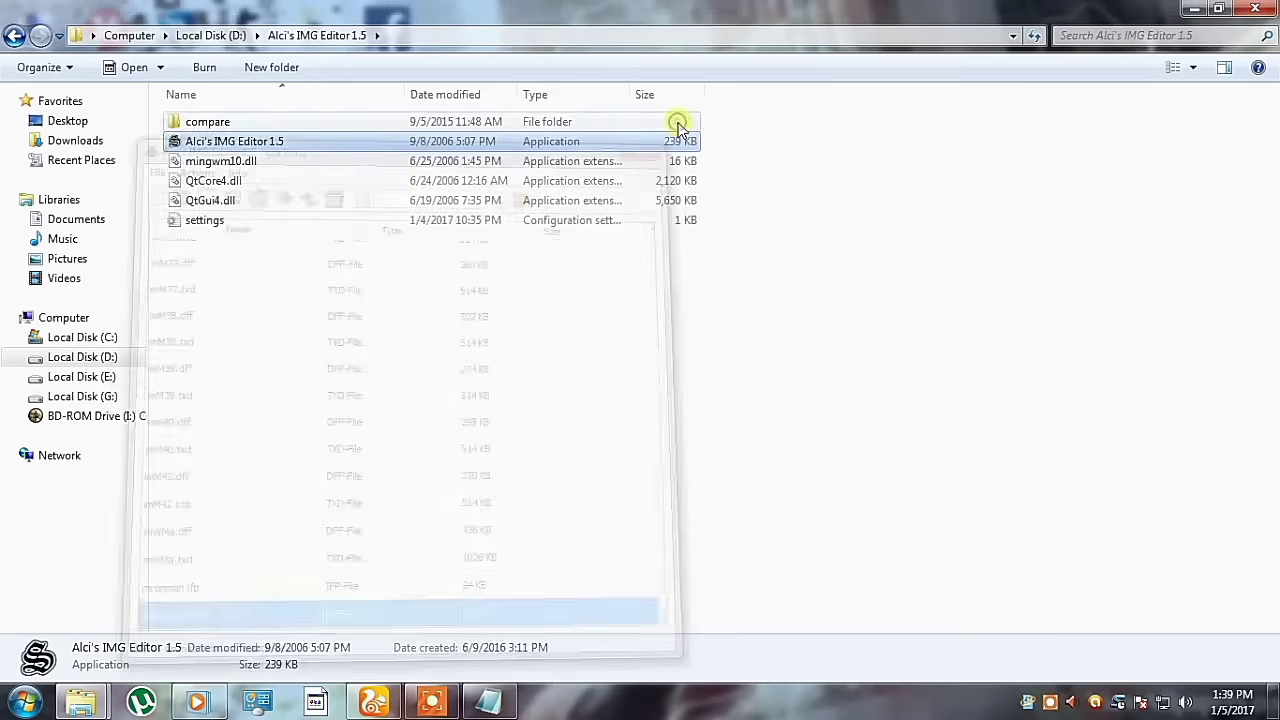
pyautogui.click(70, 357)
pyautogui.doubleClick(245, 216)
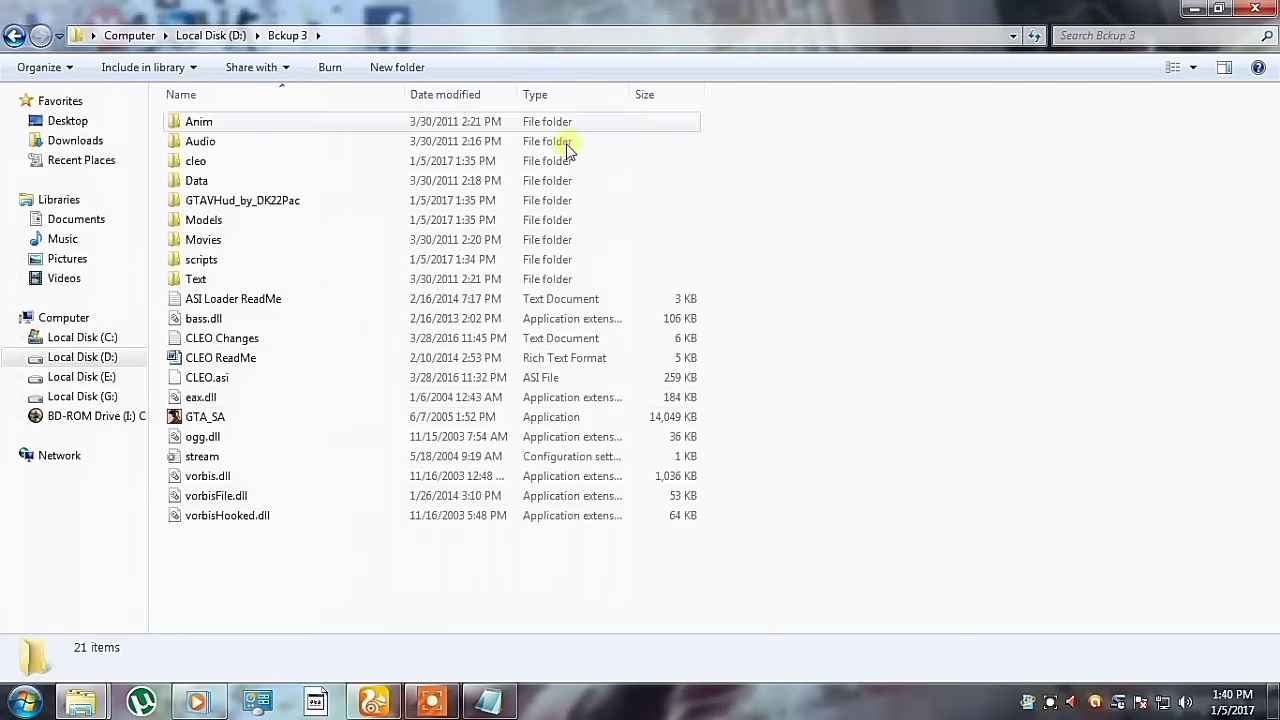
# Step: Begin a Notepad message with the words "now the mod"
pyautogui.click(492, 703)
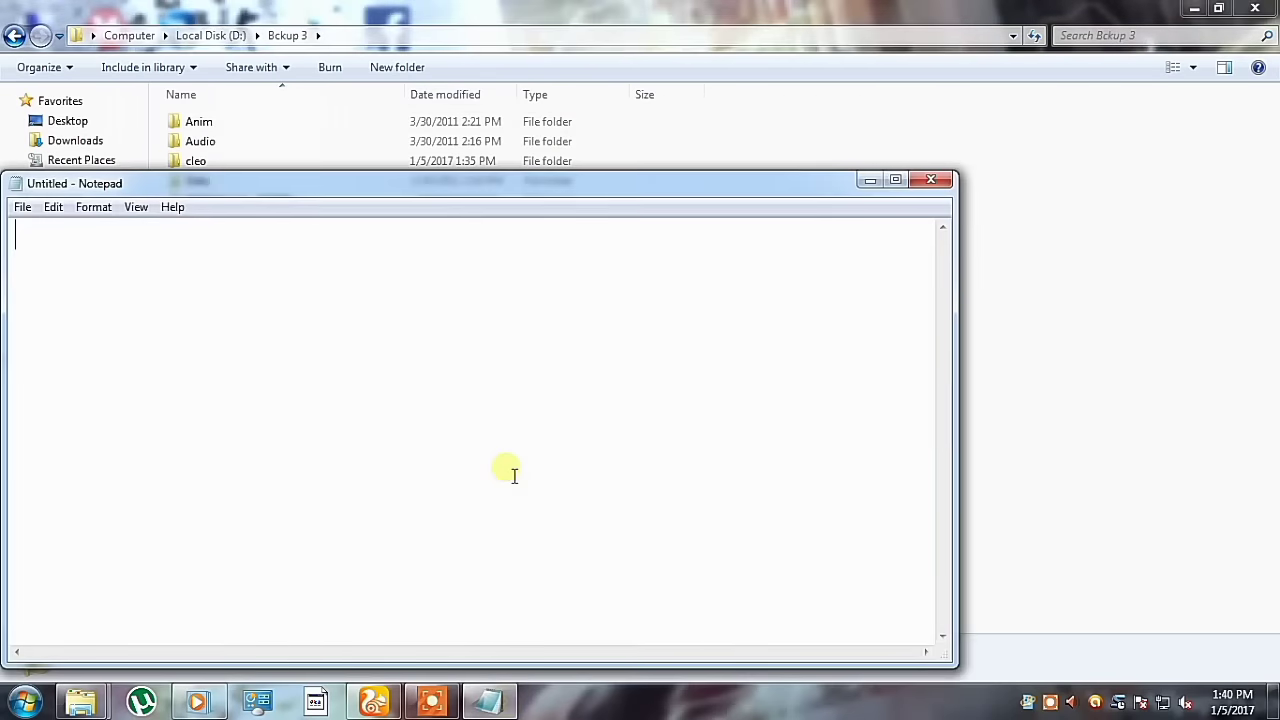
pyautogui.write('now the mod')
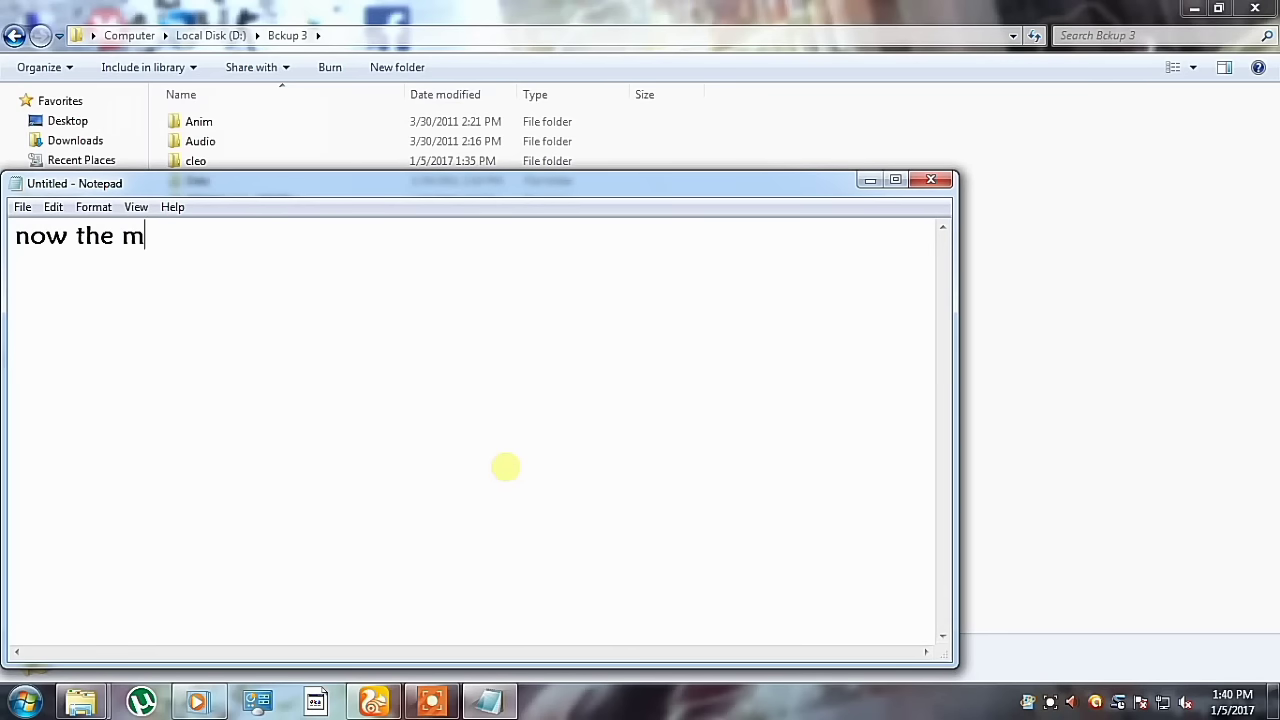
# Step: Switch to Windows Media Player, dismiss its audio device error and minimize the player
pyautogui.moveTo(196, 703)
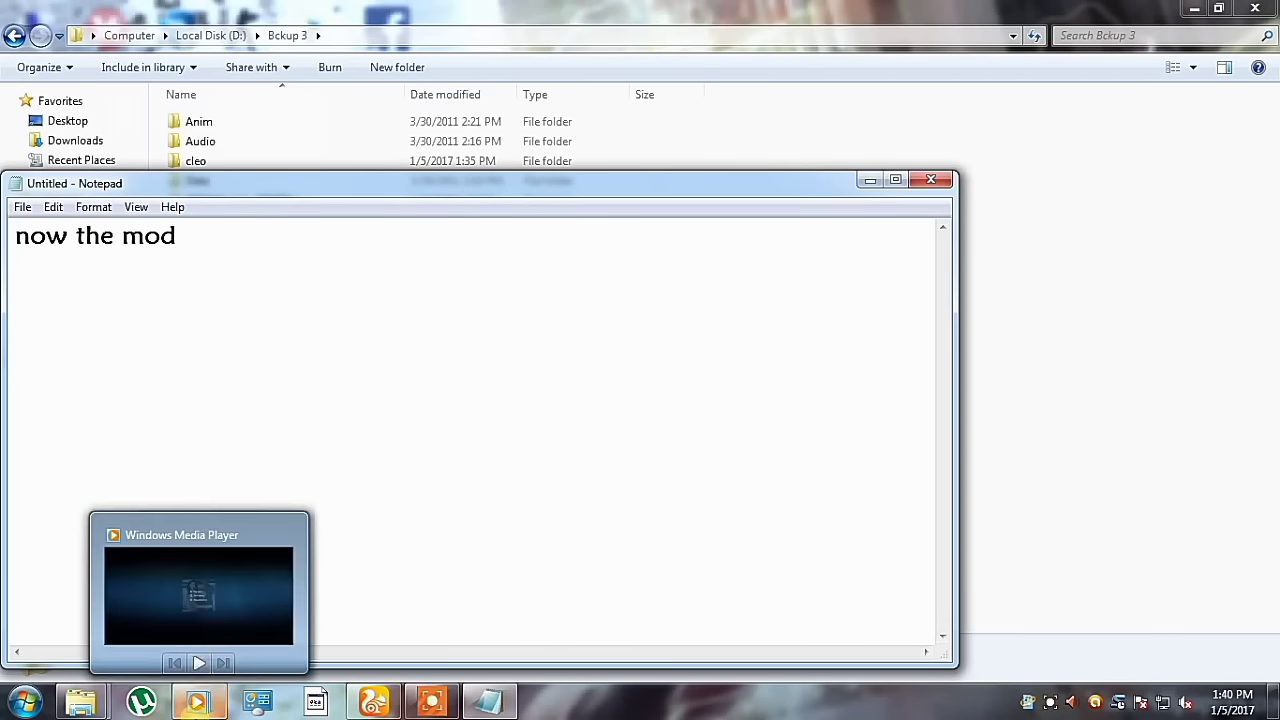
pyautogui.click(200, 642)
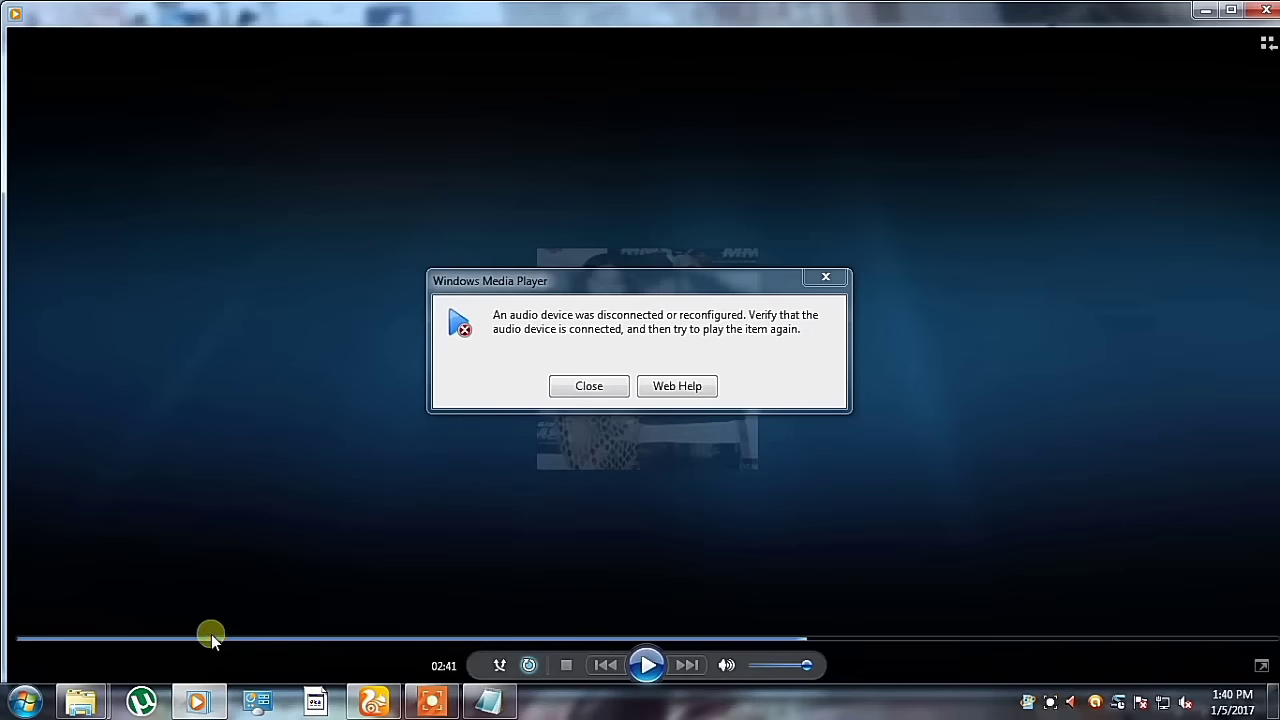
pyautogui.click(812, 277)
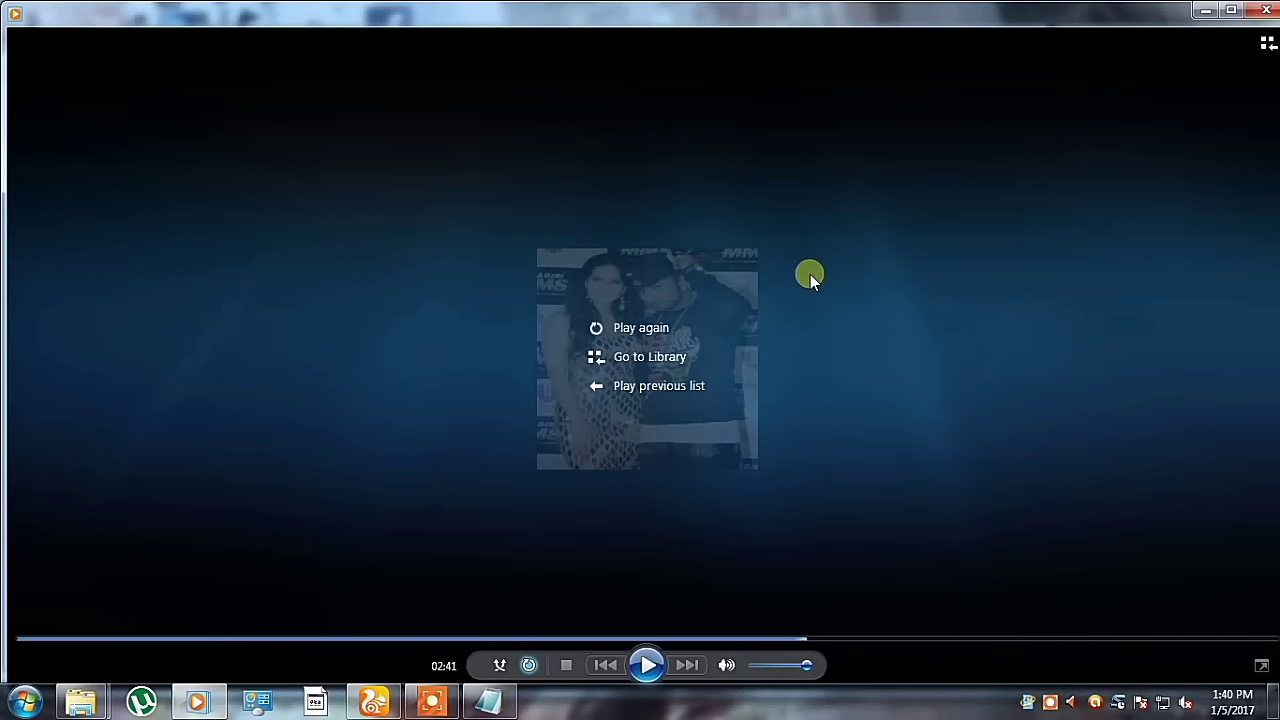
pyautogui.click(1205, 10)
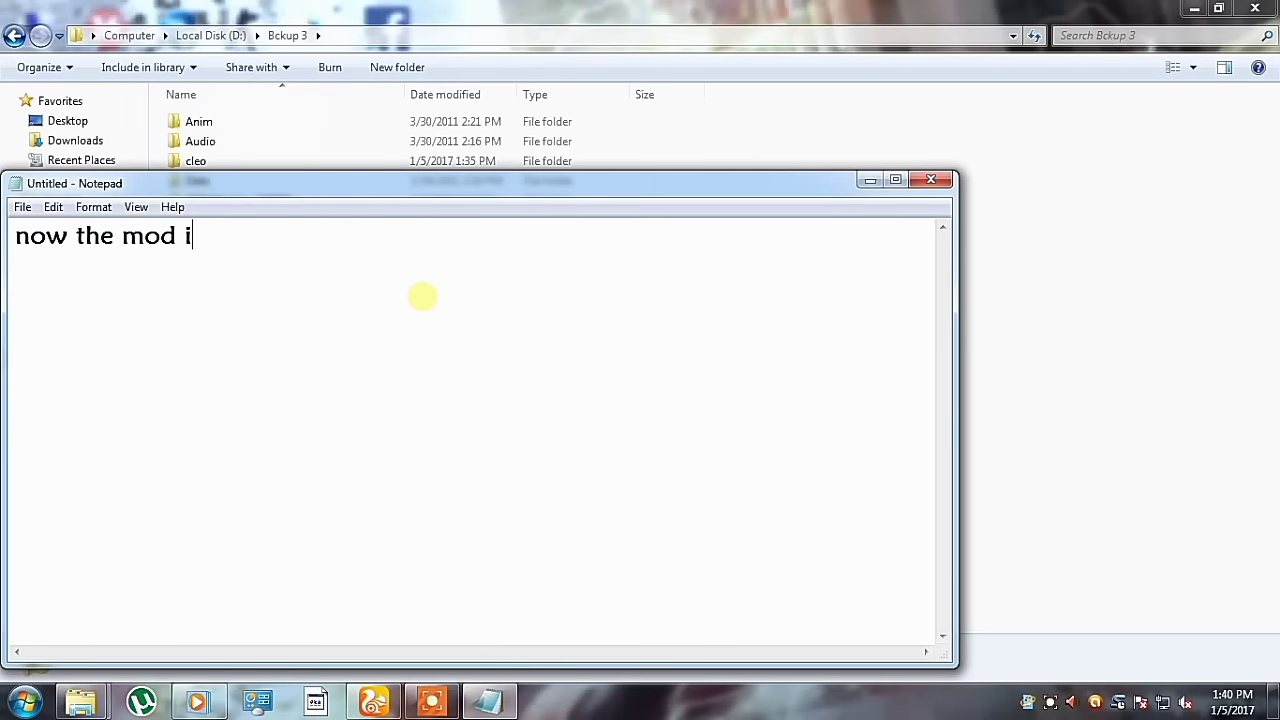
# Step: Complete the Notepad message as "now the mod is installed" and clear it
pyautogui.write('nstalled')
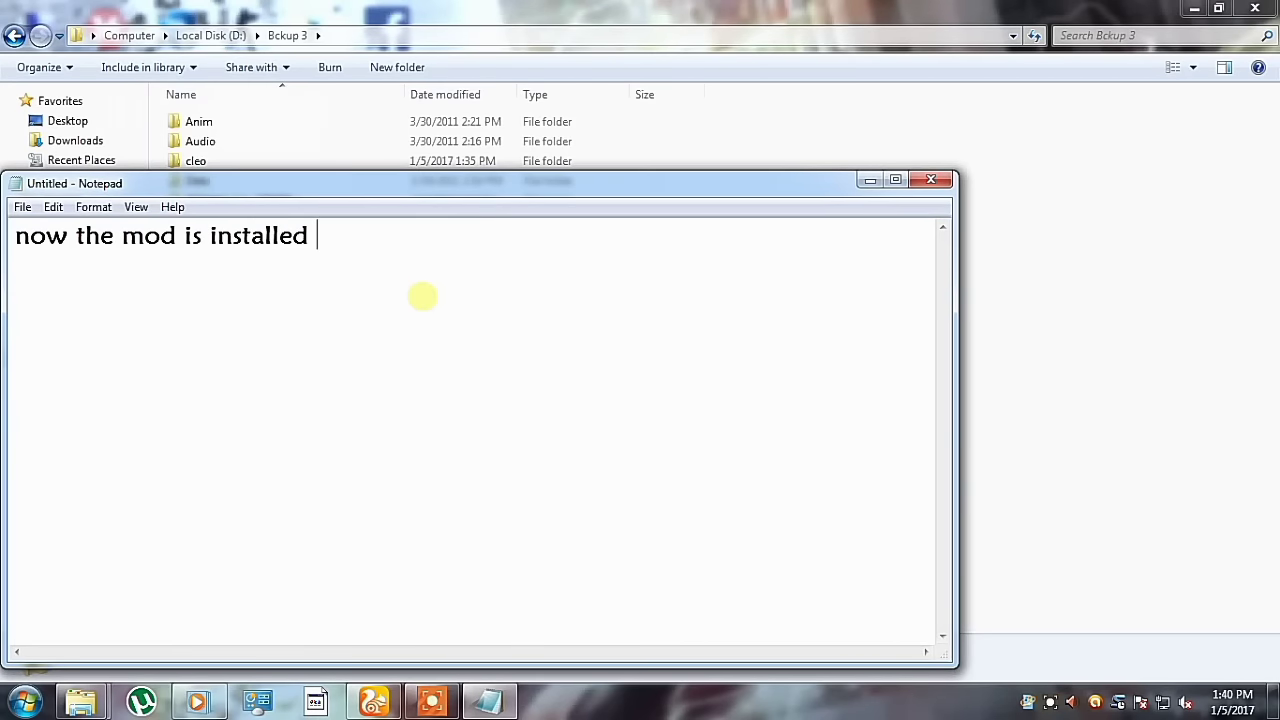
pyautogui.hotkey('ctrl', 'a')
pyautogui.press('BackSpace')
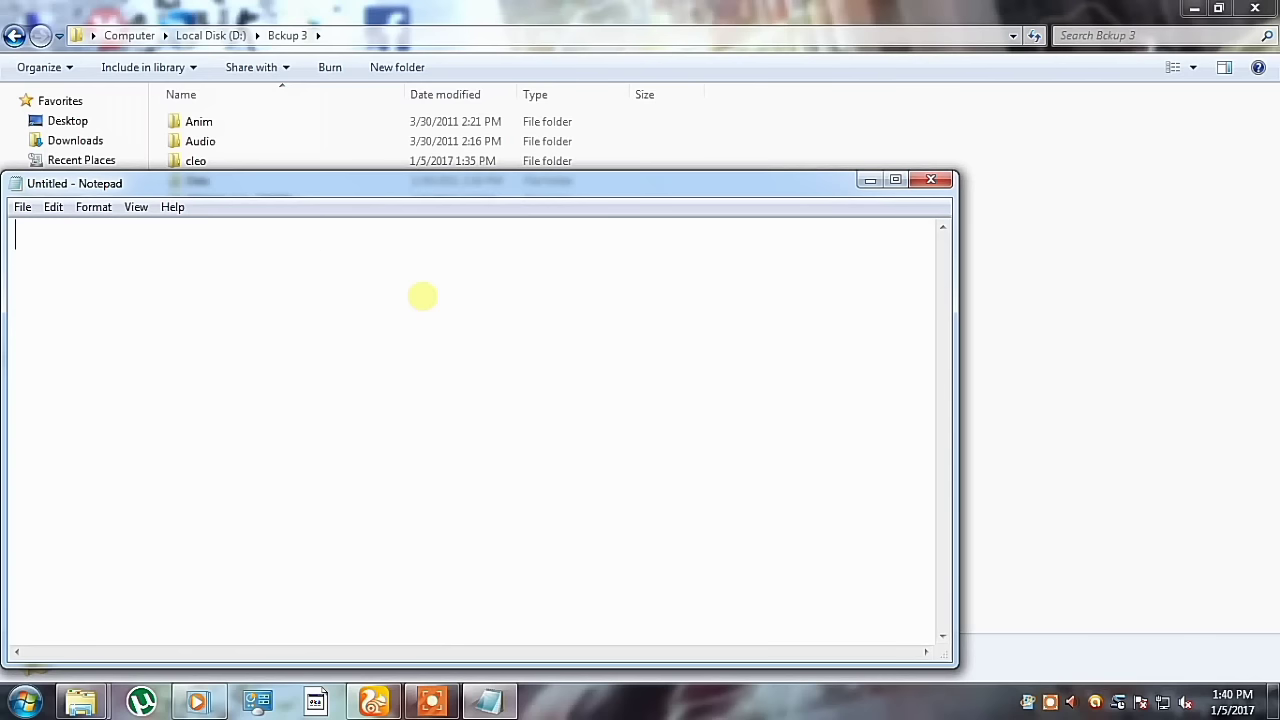
# Step: Write the closing message "so enjoy the mod i will gi" in Notepad
pyautogui.write('so enjoy the mod ')
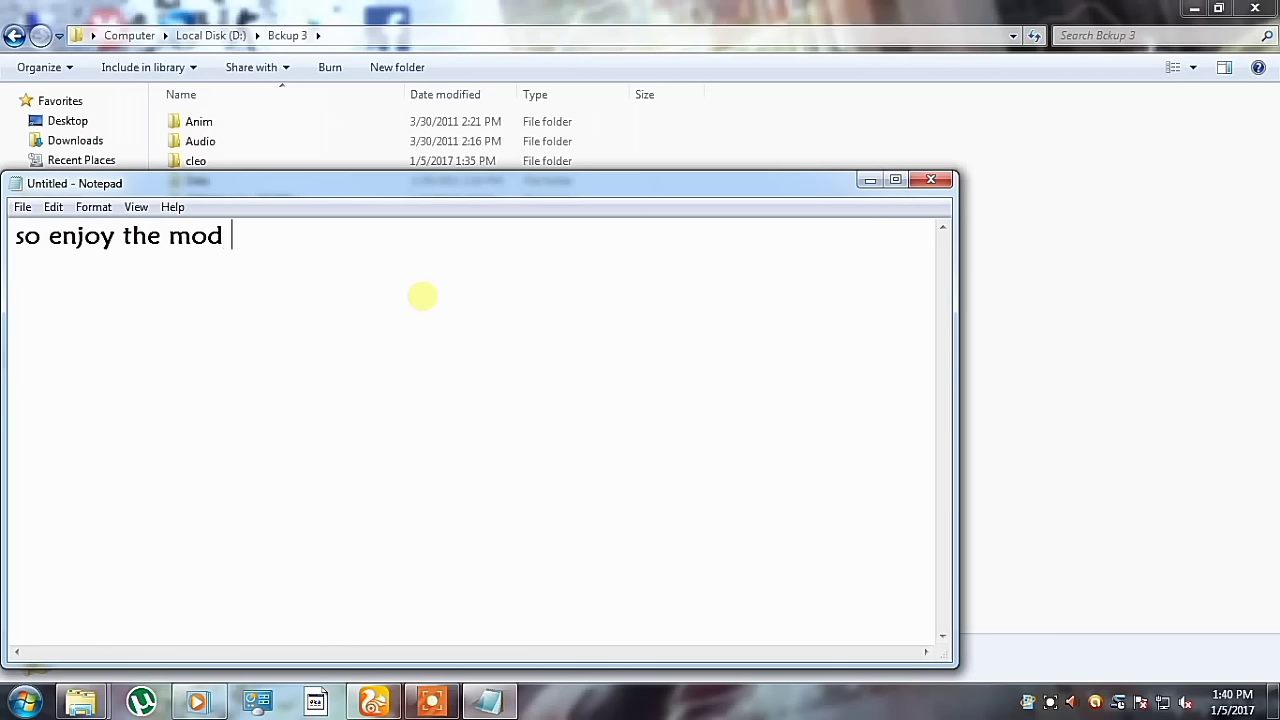
pyautogui.write('i will gi')
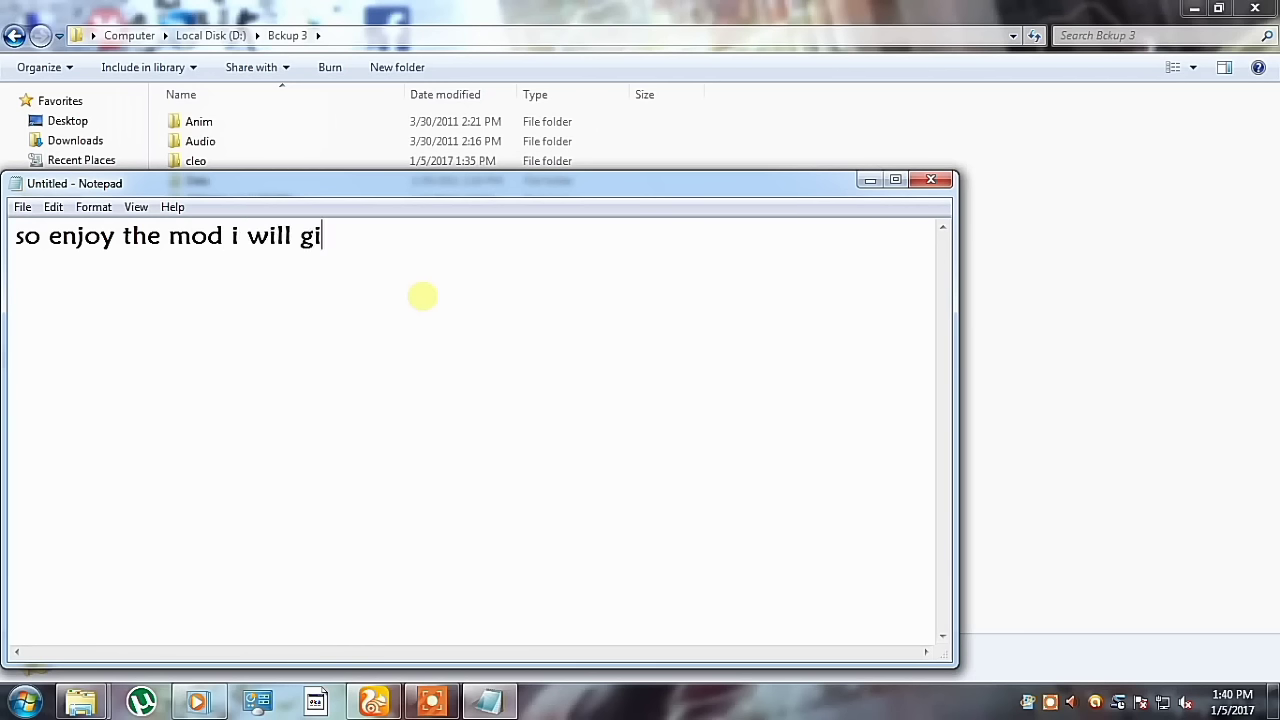